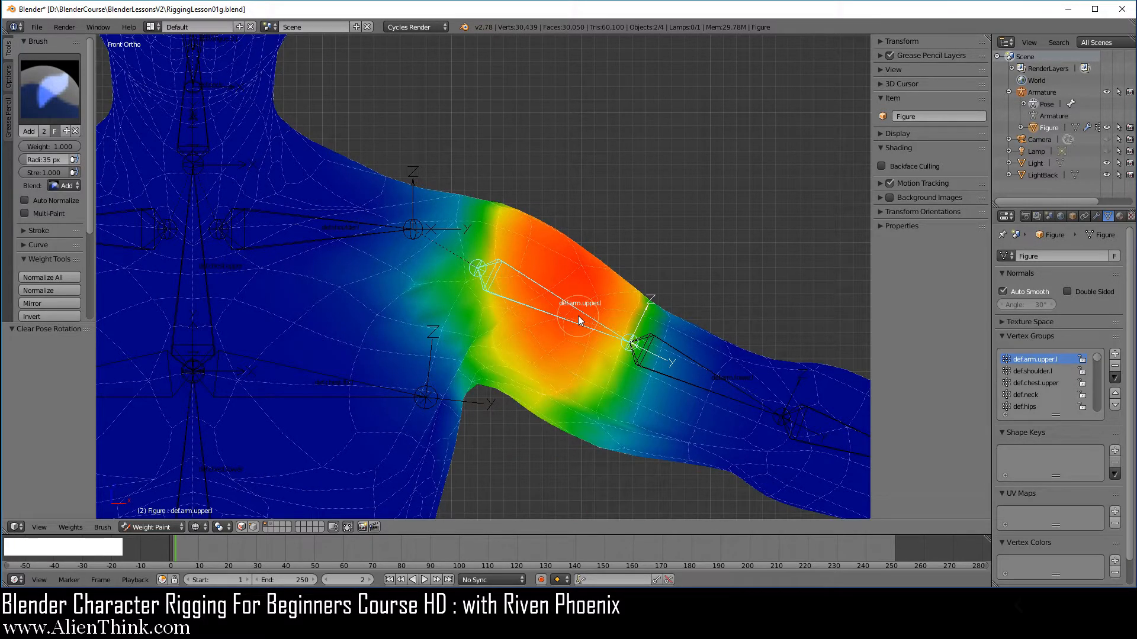
Using vertex selection masking, select the def.arm.upper.l group's vertices, remove them from all vertex groups, and turn the masking off.
click(253, 527)
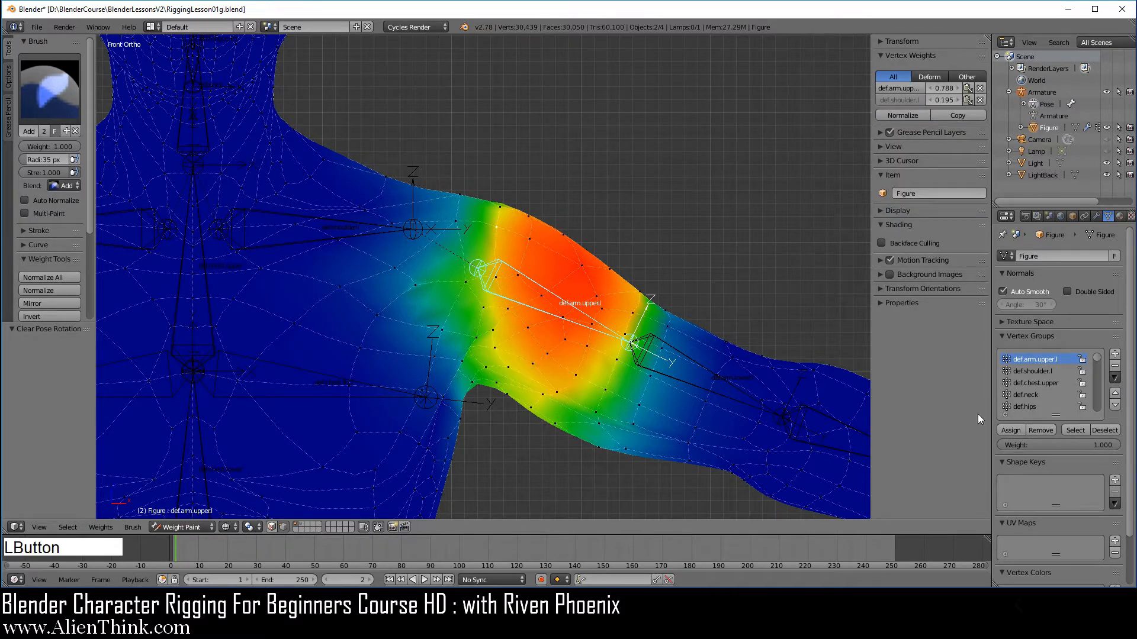
click(1075, 430)
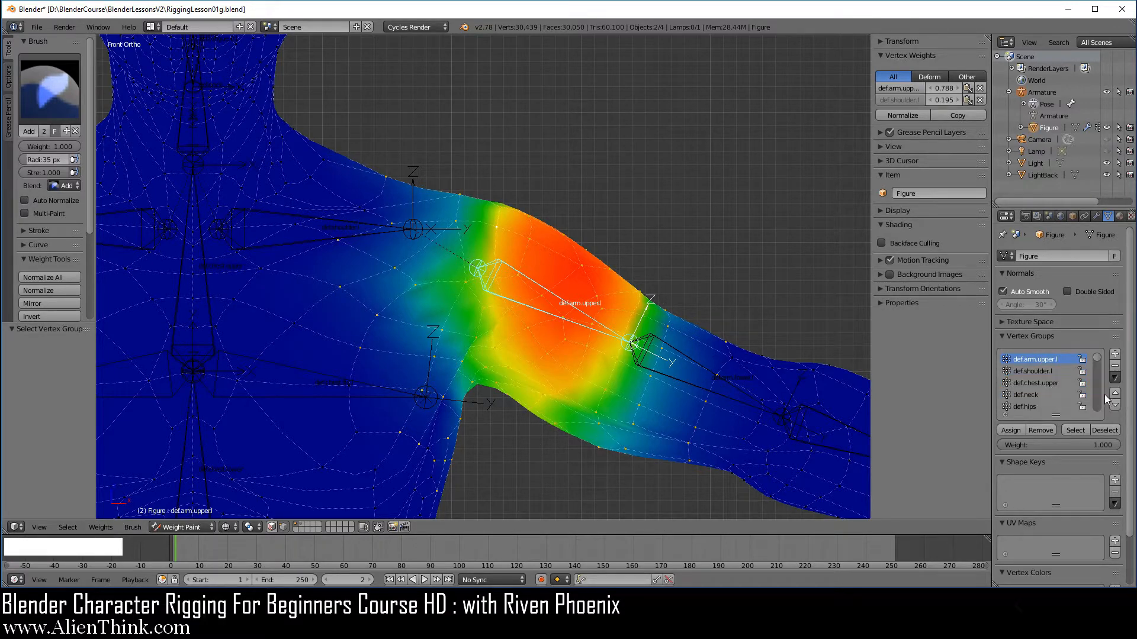
click(1115, 377)
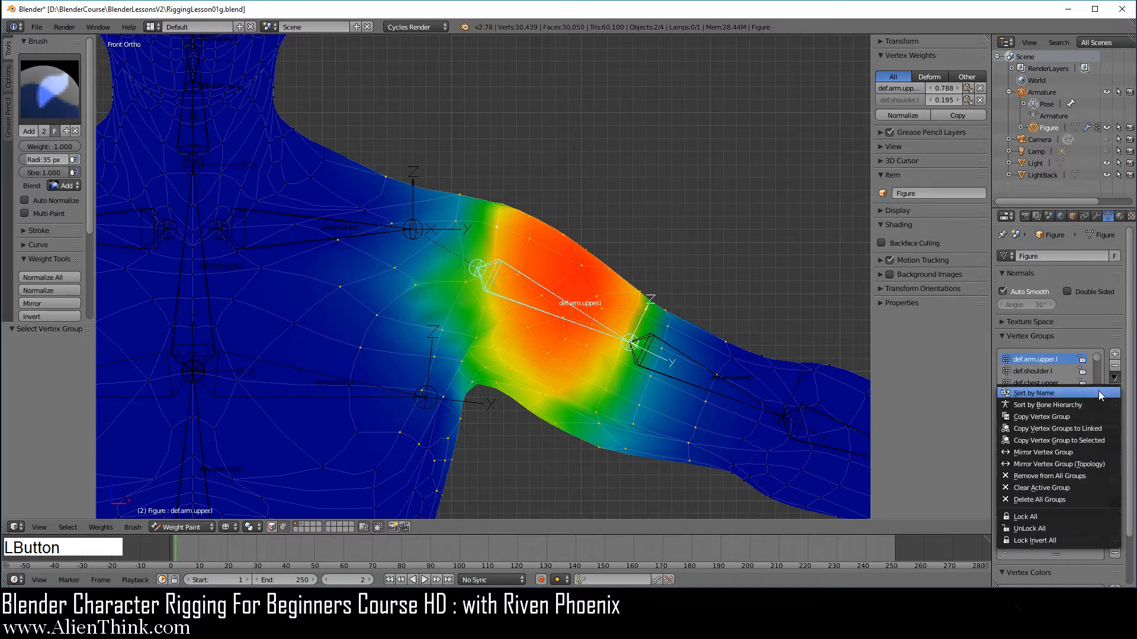
click(1074, 477)
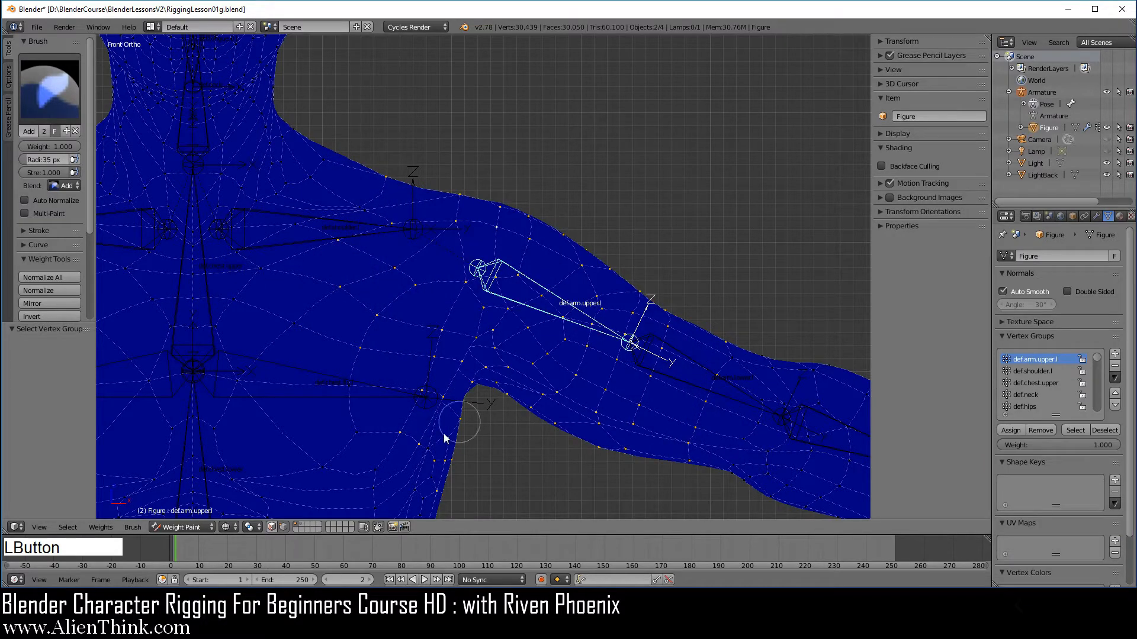
click(285, 527)
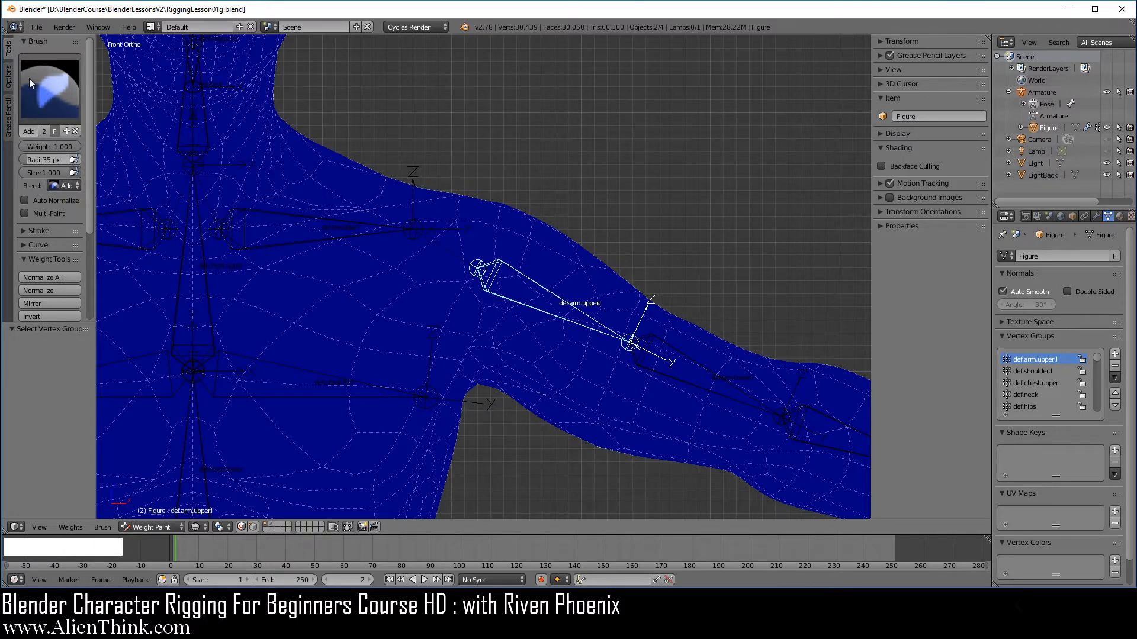
Show the weight brush options and enlarge the brush radius until it spans the whole upper arm.
click(9, 83)
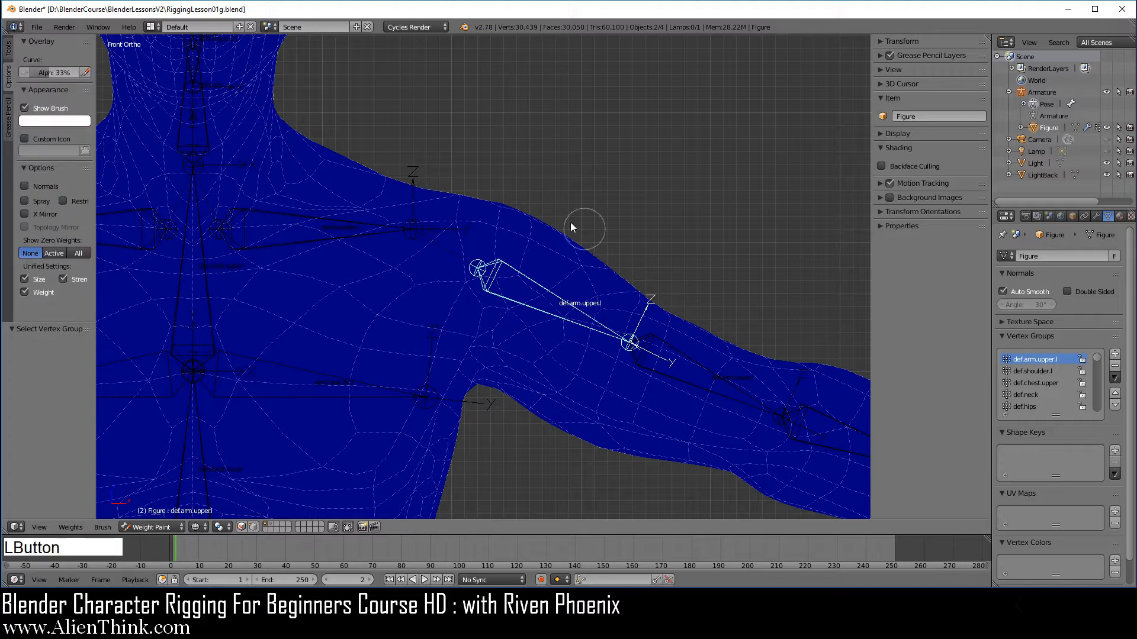
key(f)
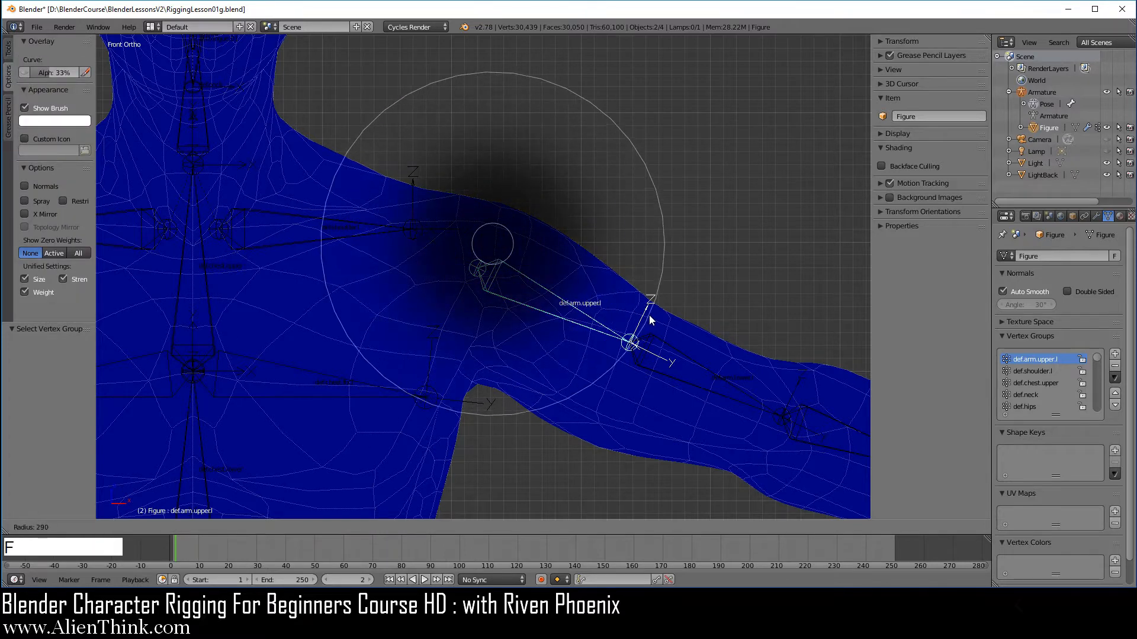
click(639, 322)
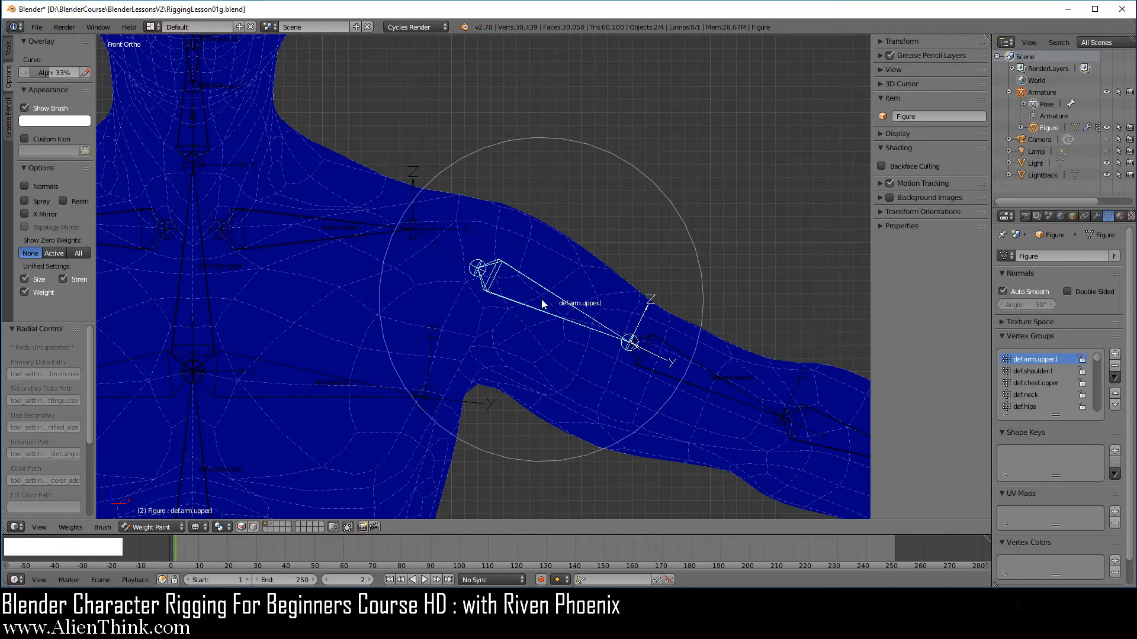
Try a short weight stroke on the upper arm with Normals off, inspect its spread around the arm, and undo it.
drag(542, 304, 553, 308)
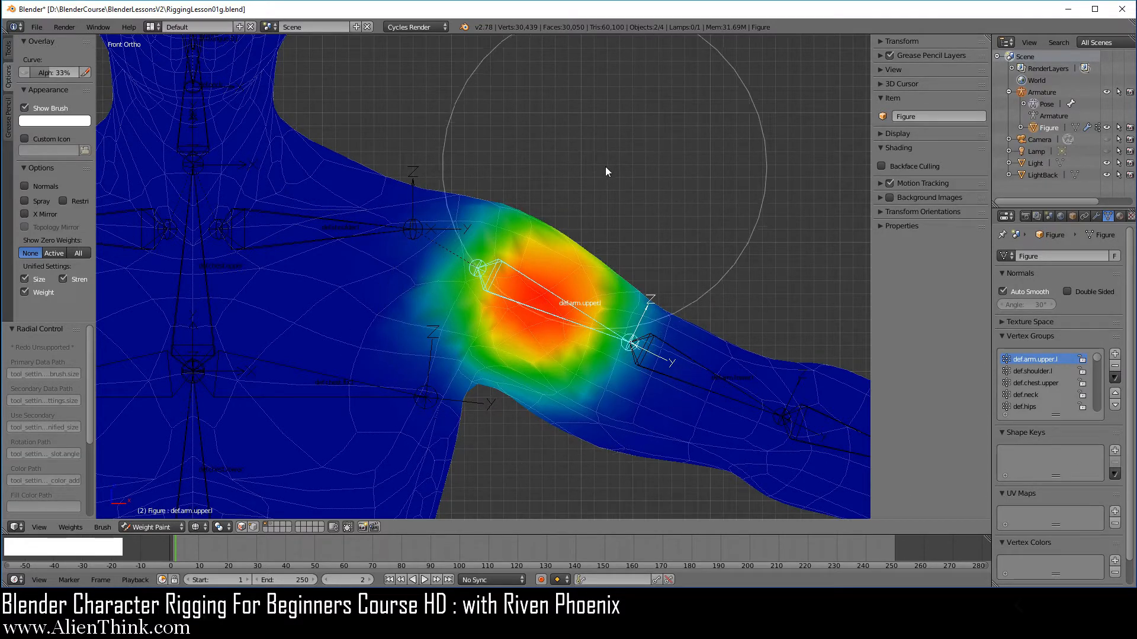
middle_drag(606, 165, 548, 281)
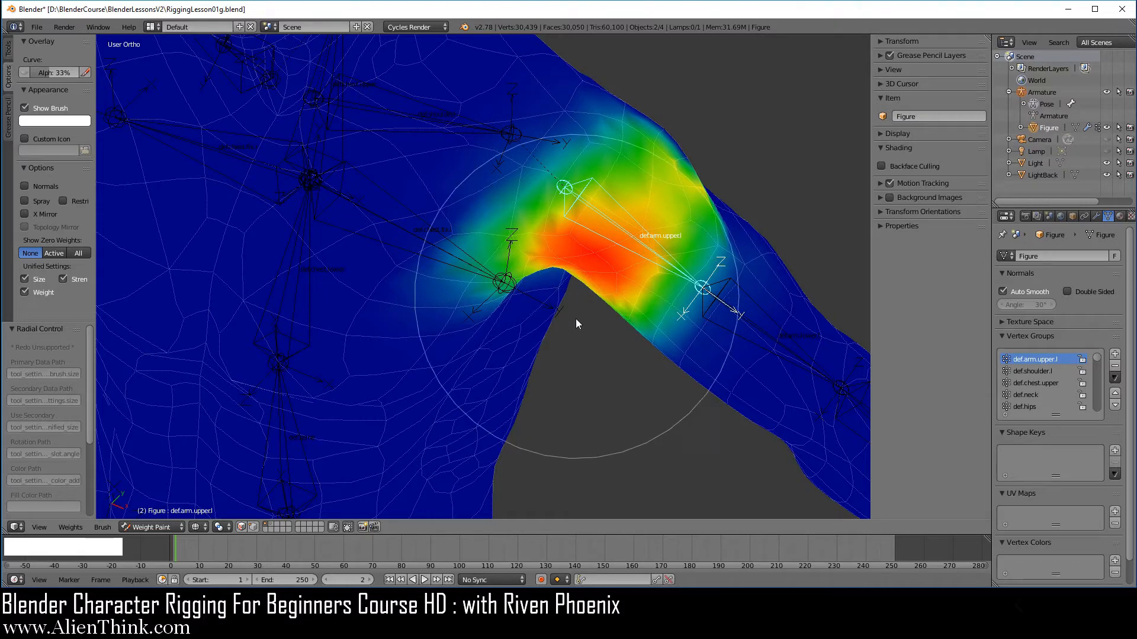
middle_drag(575, 319, 583, 237)
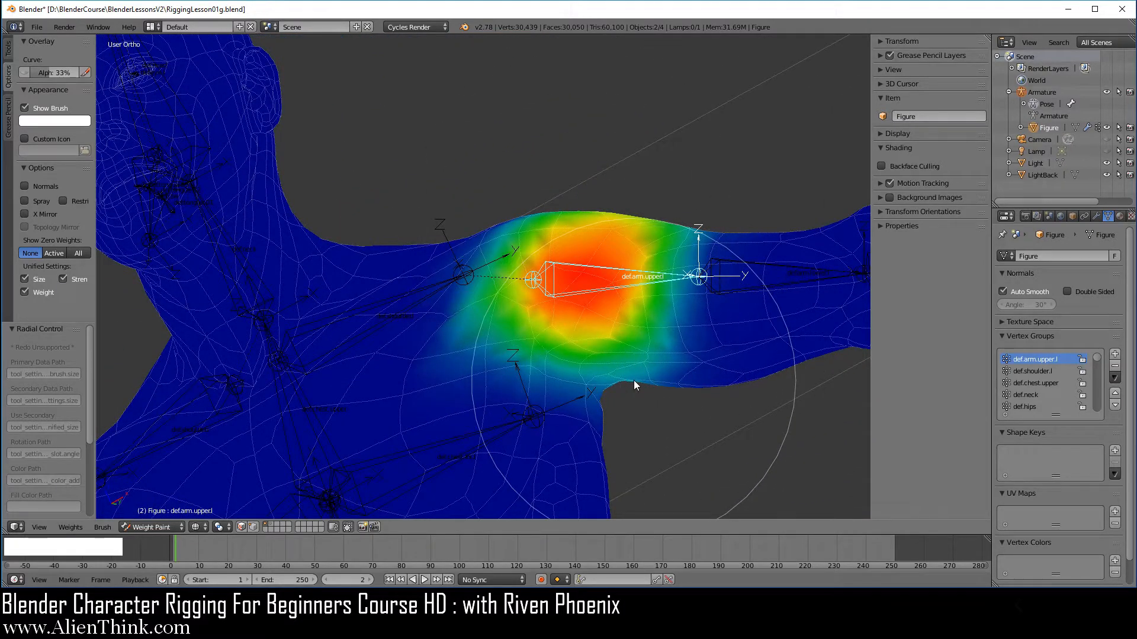
key(KP_1)
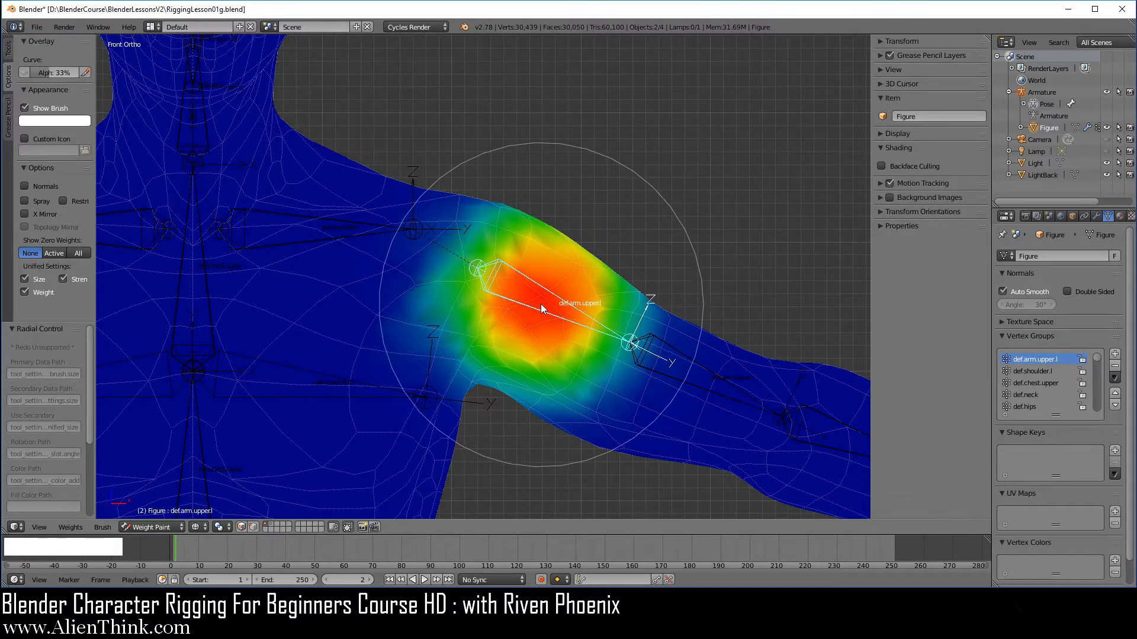
scroll(555, 259, up, 2)
scroll(556, 258, up, 2)
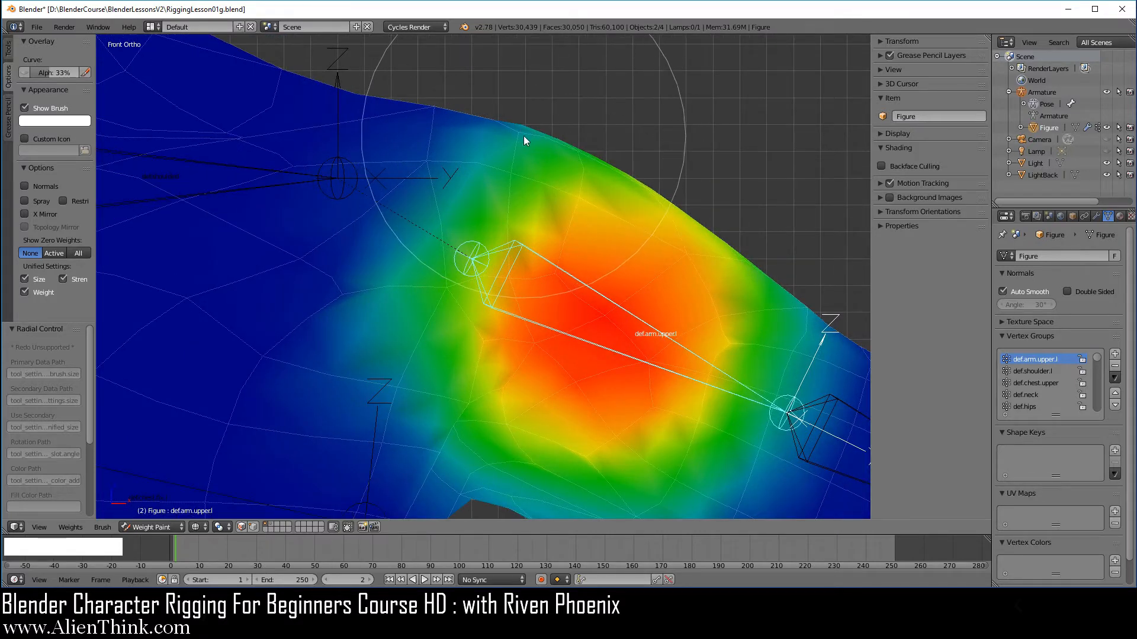
scroll(595, 361, down, 1)
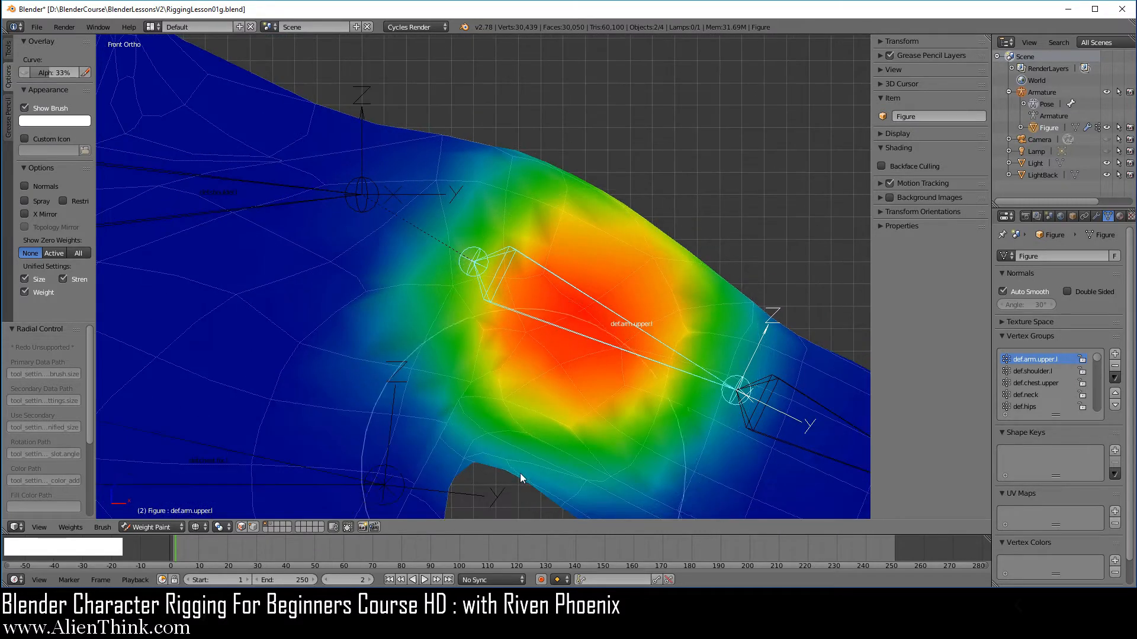
scroll(541, 385, down, 1)
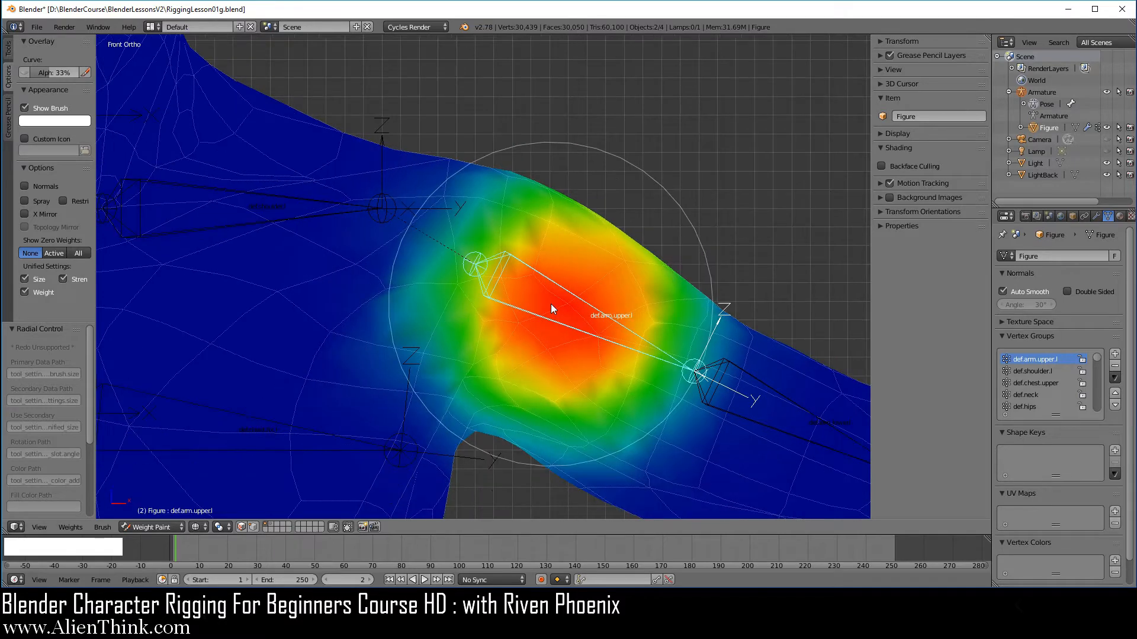
key(ctrl+z)
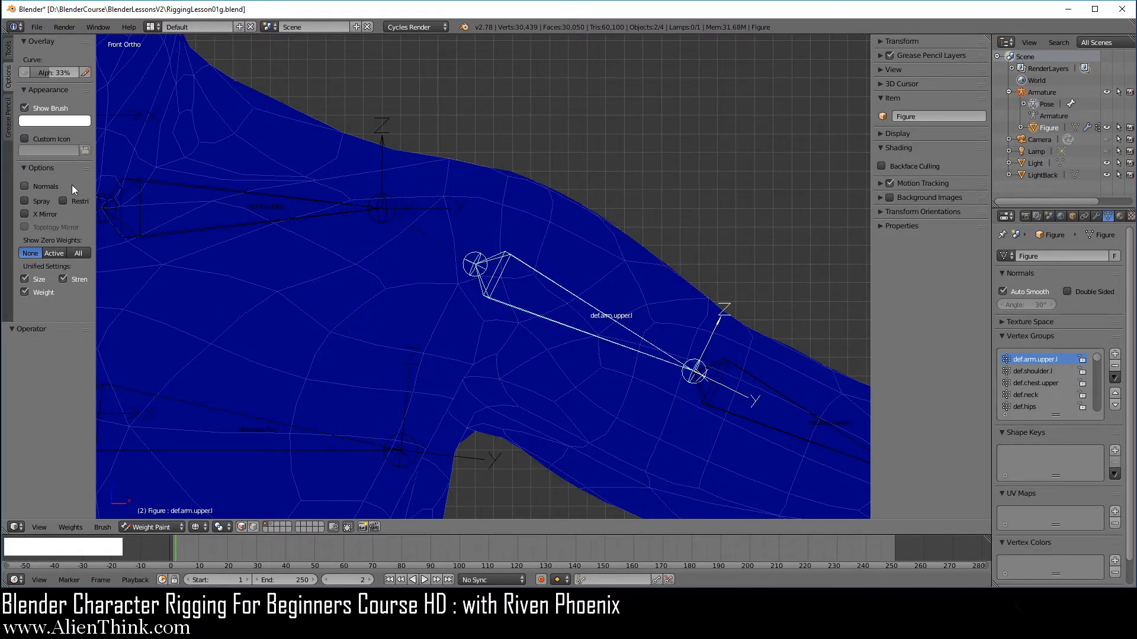
Enable the brush's Normals option, paint a short weight stroke on the middle of the upper arm, and inspect its falloff.
click(41, 184)
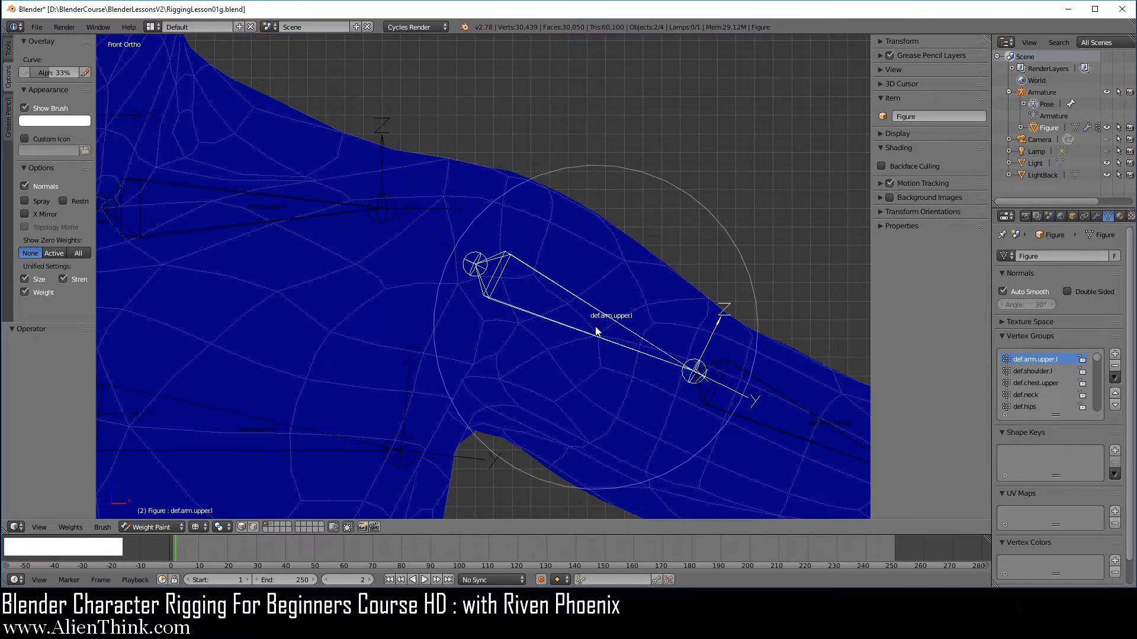
scroll(581, 318, down, 2)
drag(543, 310, 563, 296)
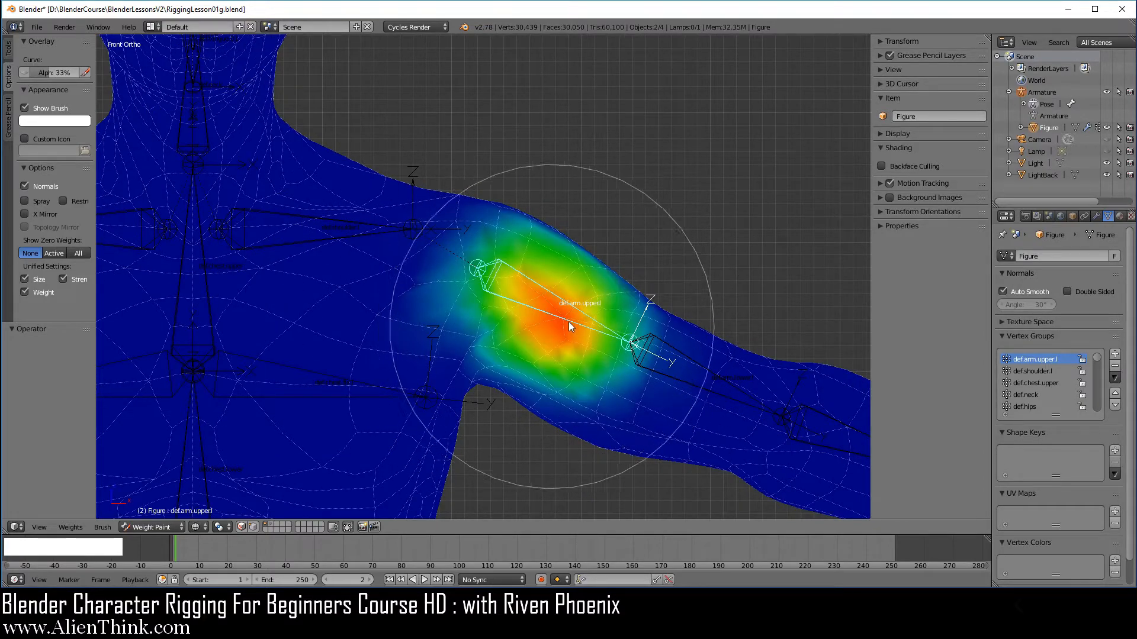
mouse_move(614, 272)
middle_down()
mouse_move(538, 338)
mouse_move(614, 355)
mouse_move(634, 251)
mouse_move(612, 300)
middle_up()
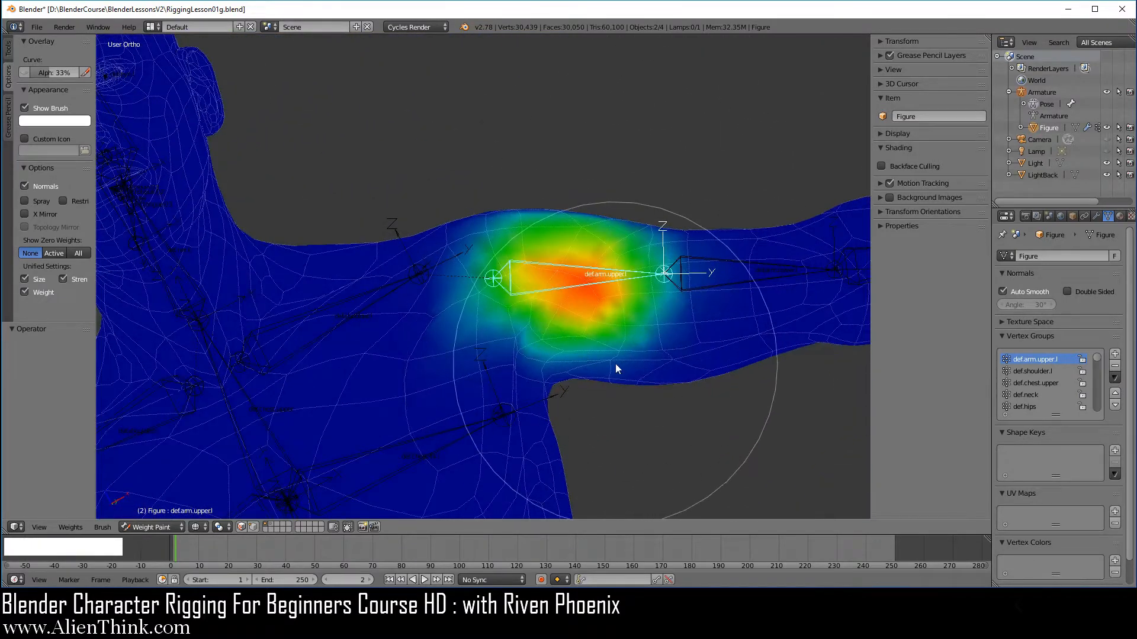
key(KP_1)
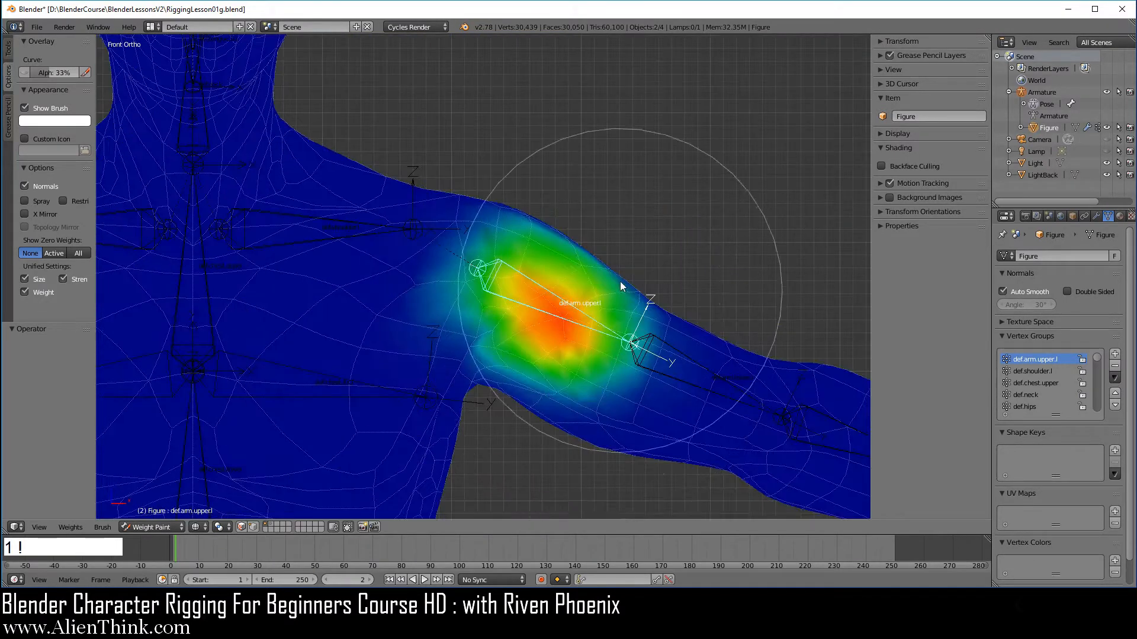
scroll(571, 328, up, 1)
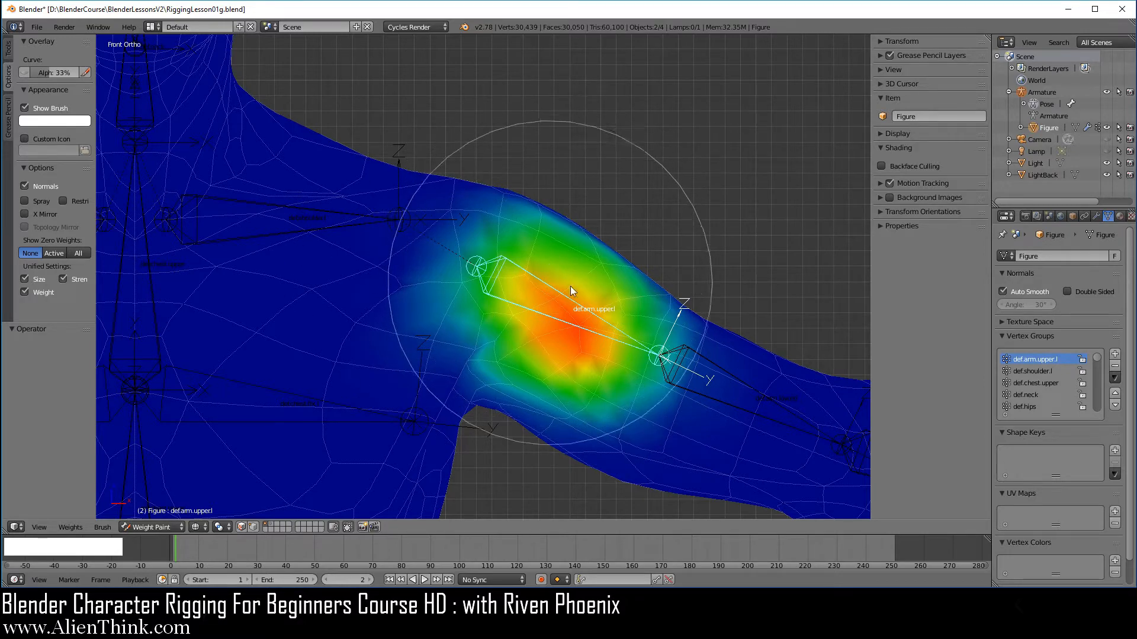
scroll(602, 247, up, 3)
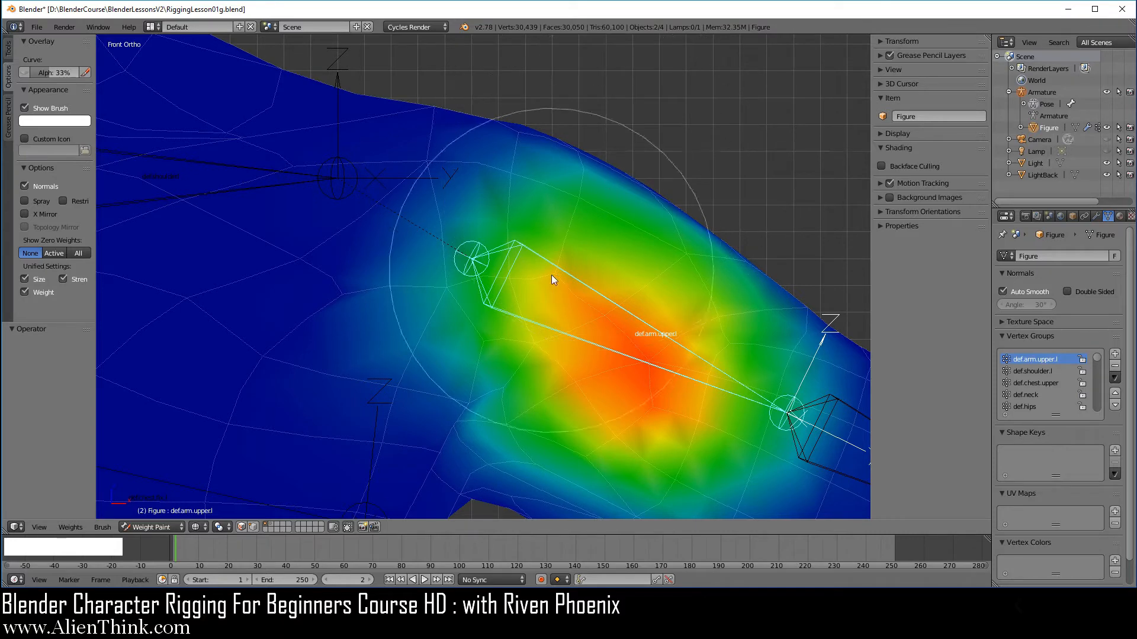
scroll(556, 299, down, 2)
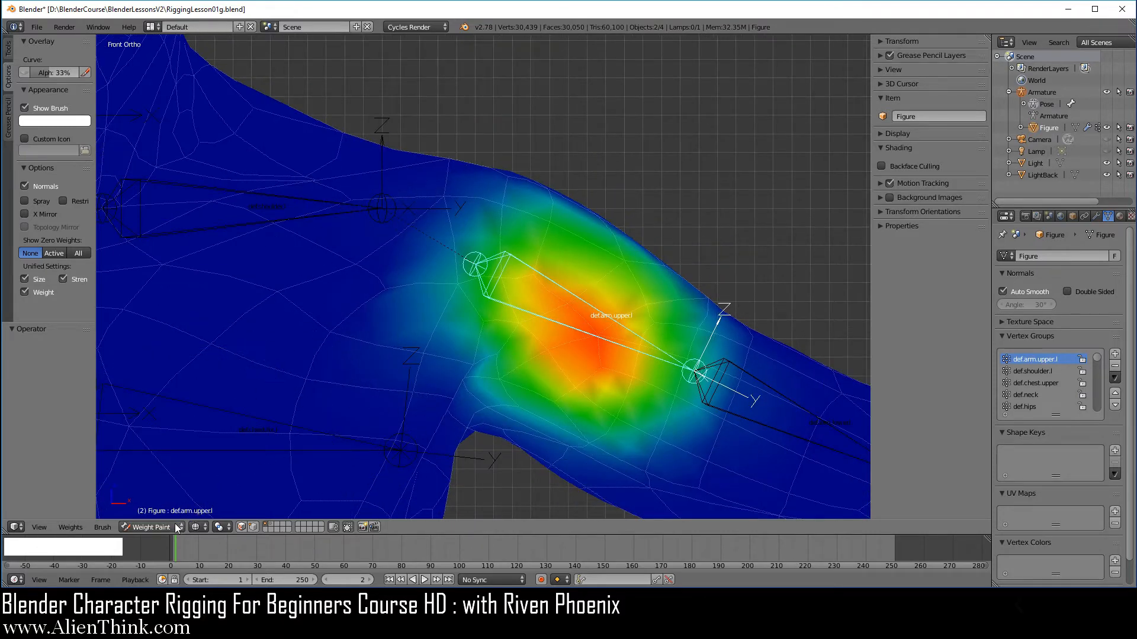
In Edit Mode with solid shading, display the mesh's face normals as lines of size 0.04 and examine them along the upper arm.
click(145, 527)
click(172, 501)
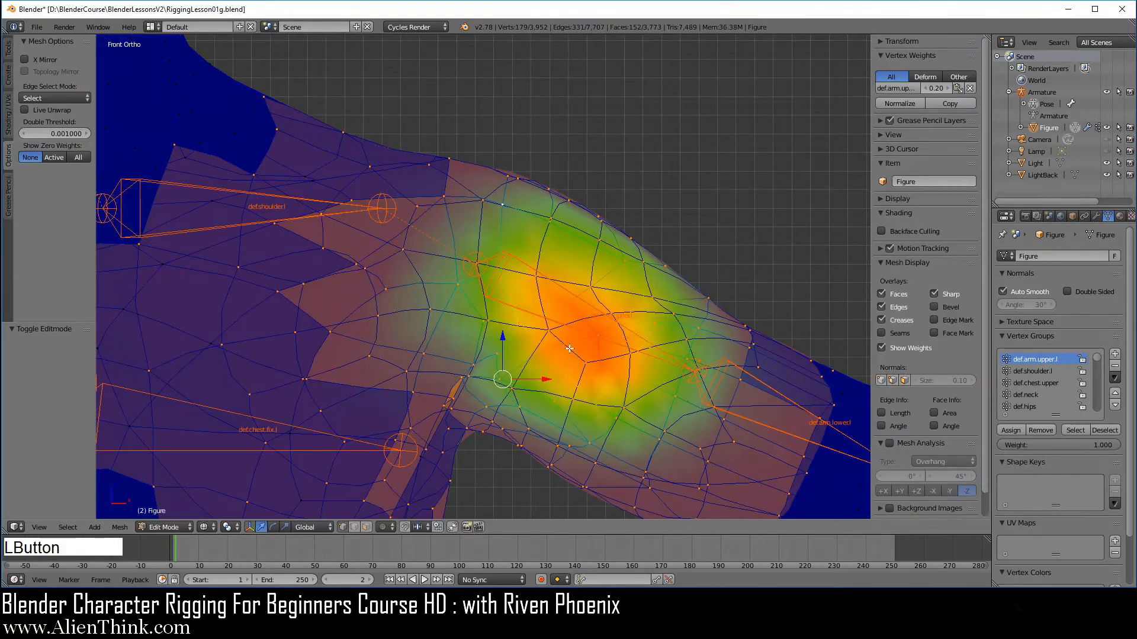
key(z)
scroll(600, 344, down, 1)
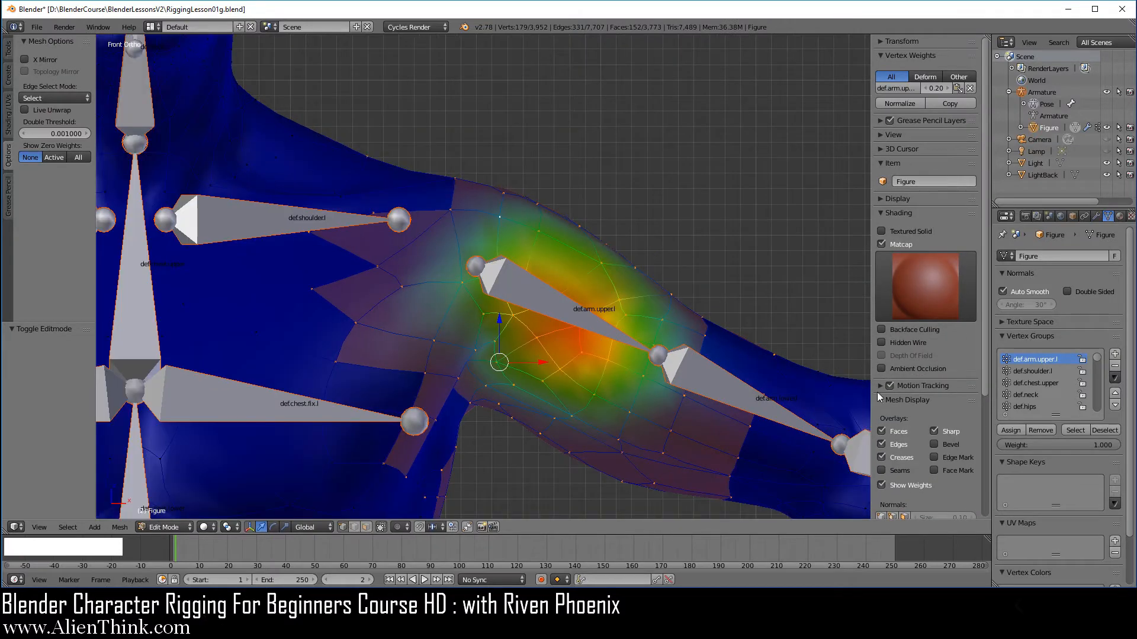
scroll(912, 396, down, 3)
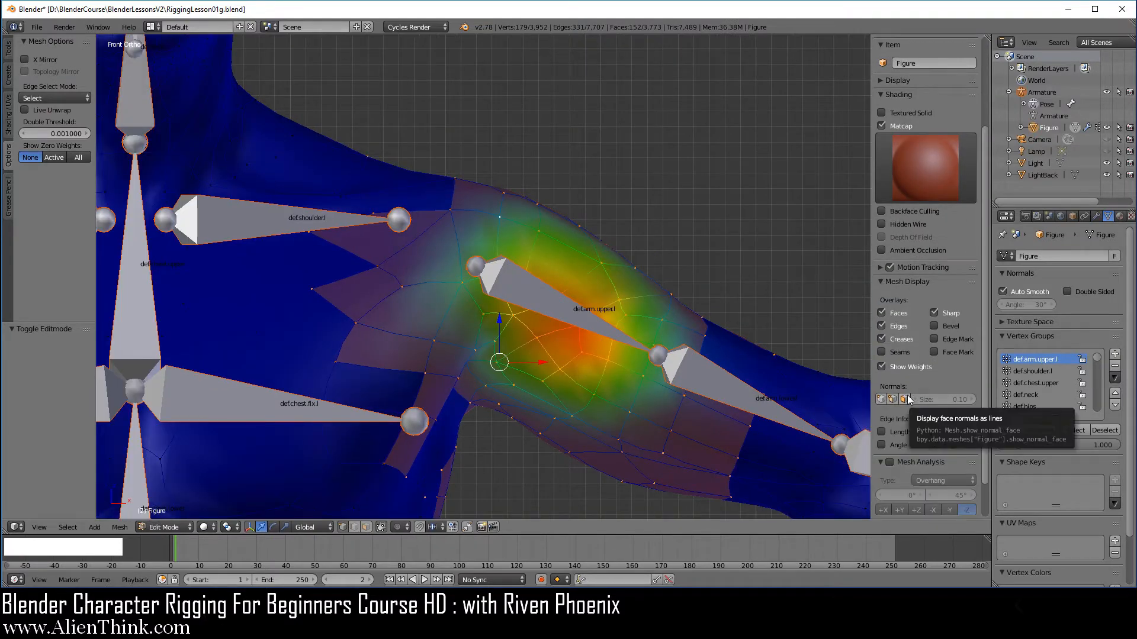
click(908, 400)
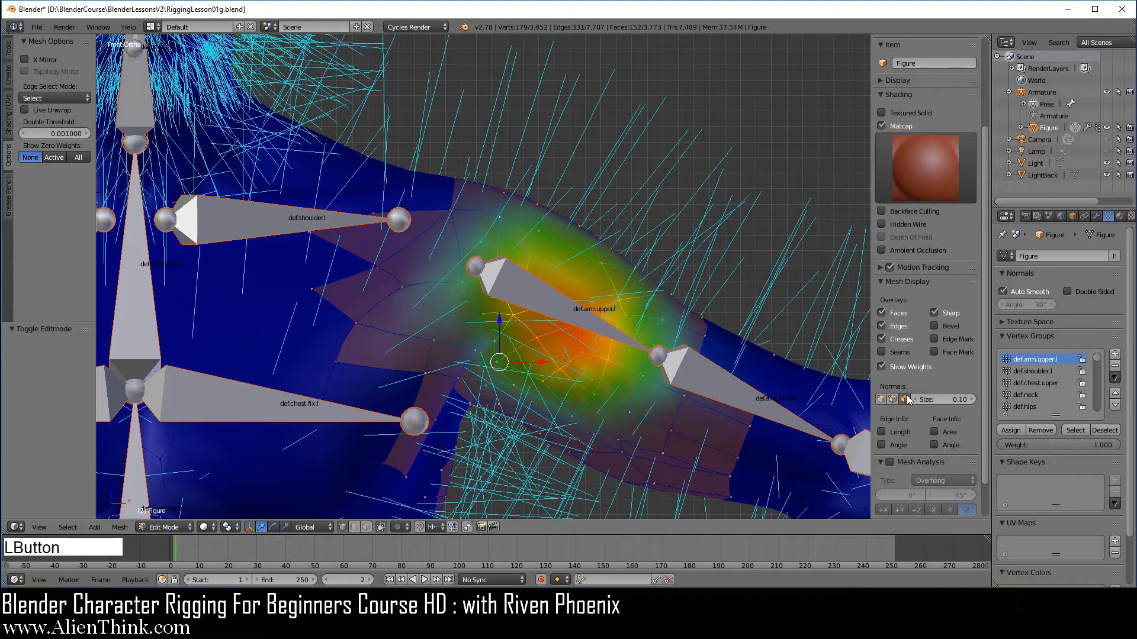
shift+click(957, 407)
shift+drag(957, 400, 940, 399)
scroll(627, 234, up, 5)
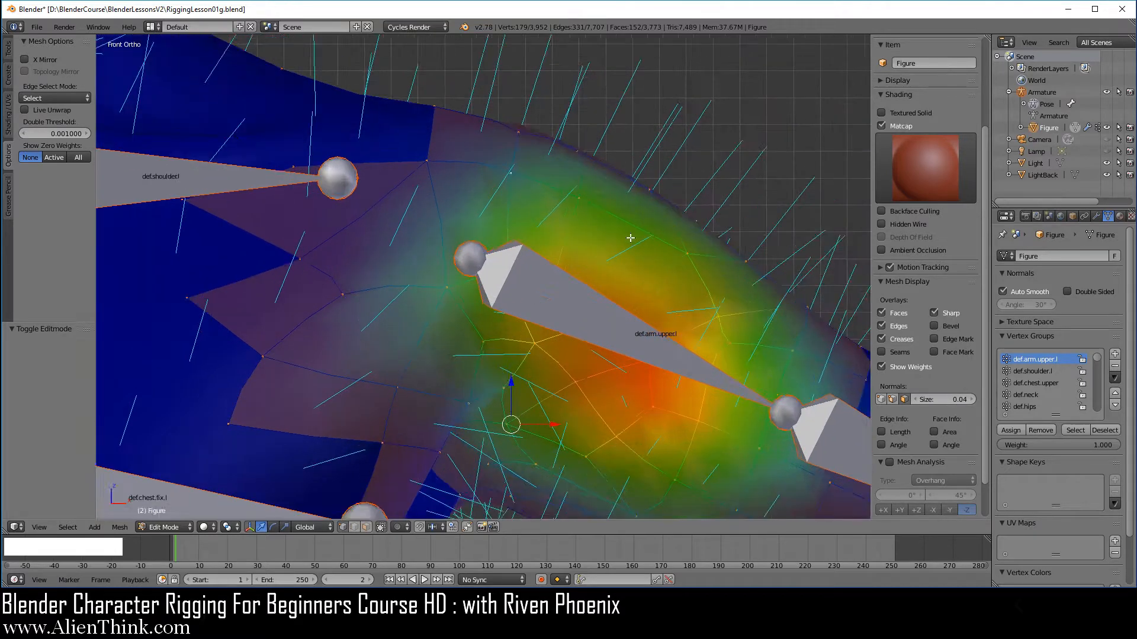
shift+middle_drag(622, 231, 470, 220)
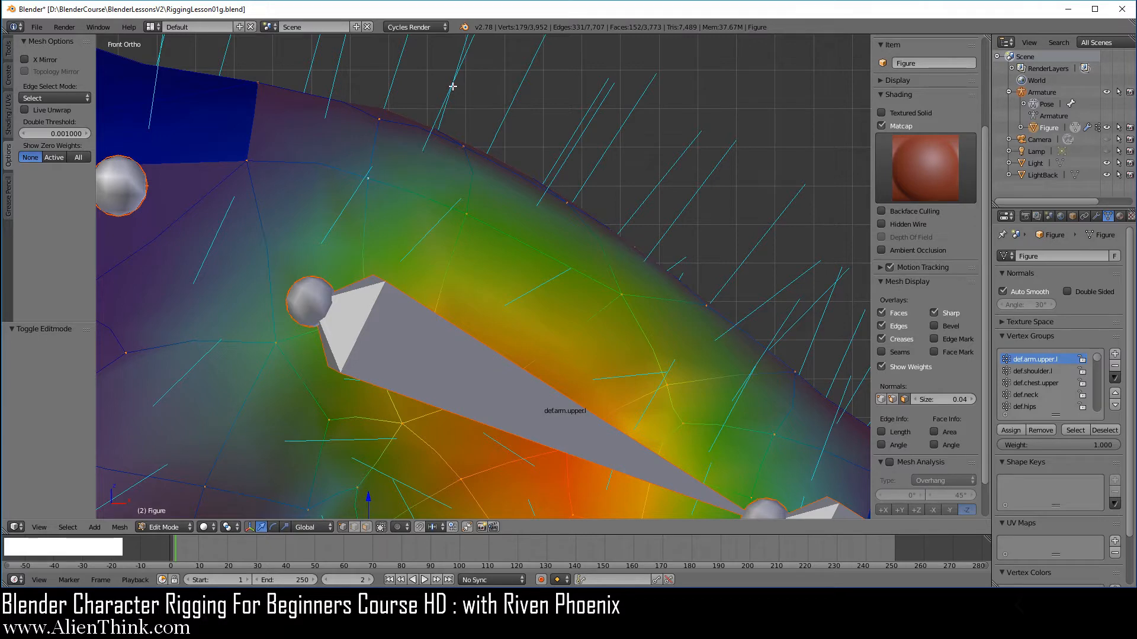
scroll(462, 160, down, 3)
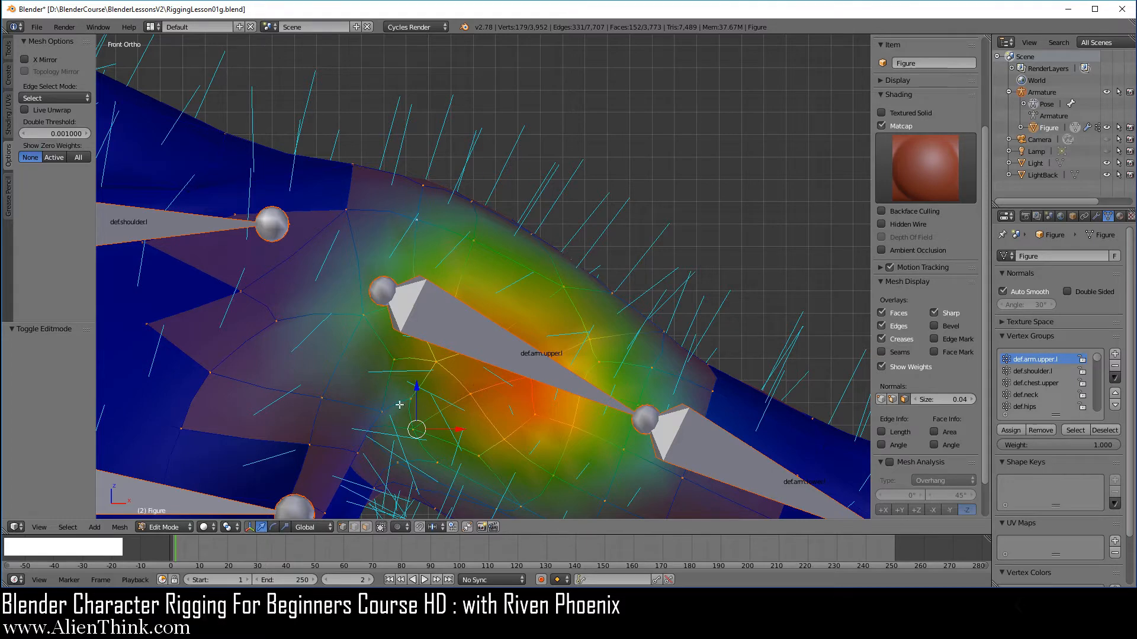
Back in Weight Paint mode, turn off the brush's Normals option and, in wireframe shading, paint more weight over the upper arm.
click(173, 527)
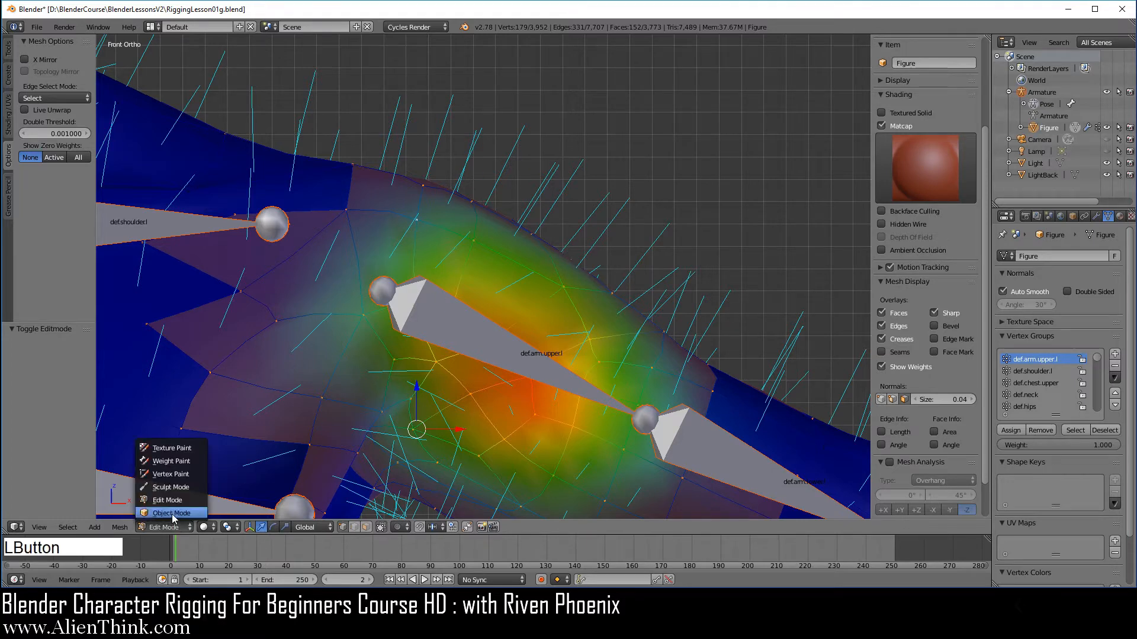
click(171, 461)
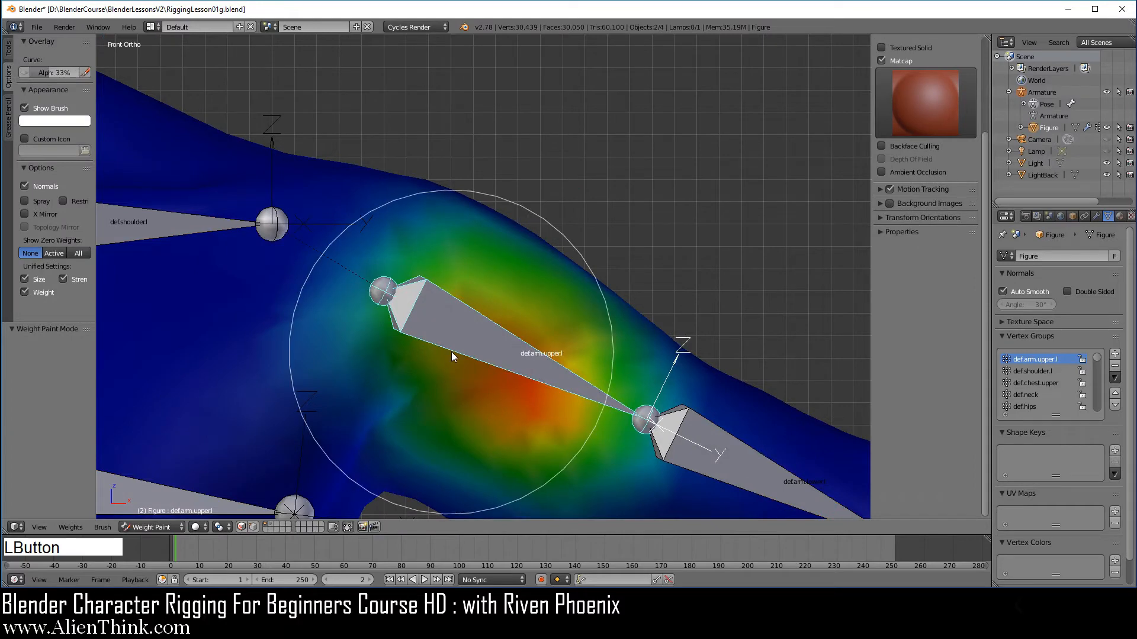
click(26, 186)
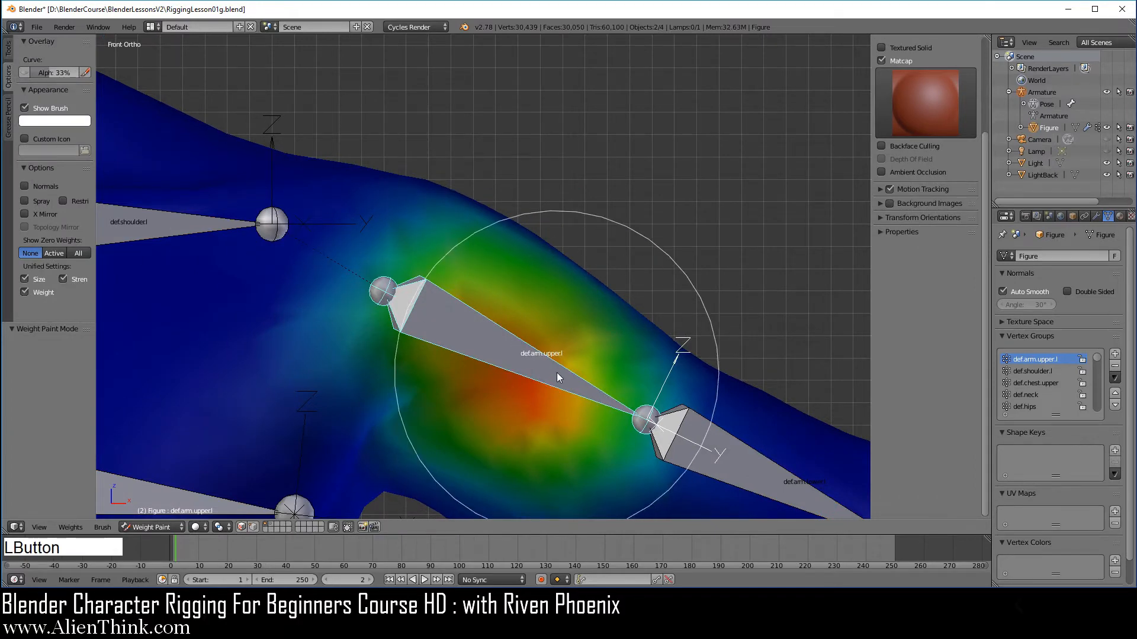
key(z)
scroll(492, 314, down, 4)
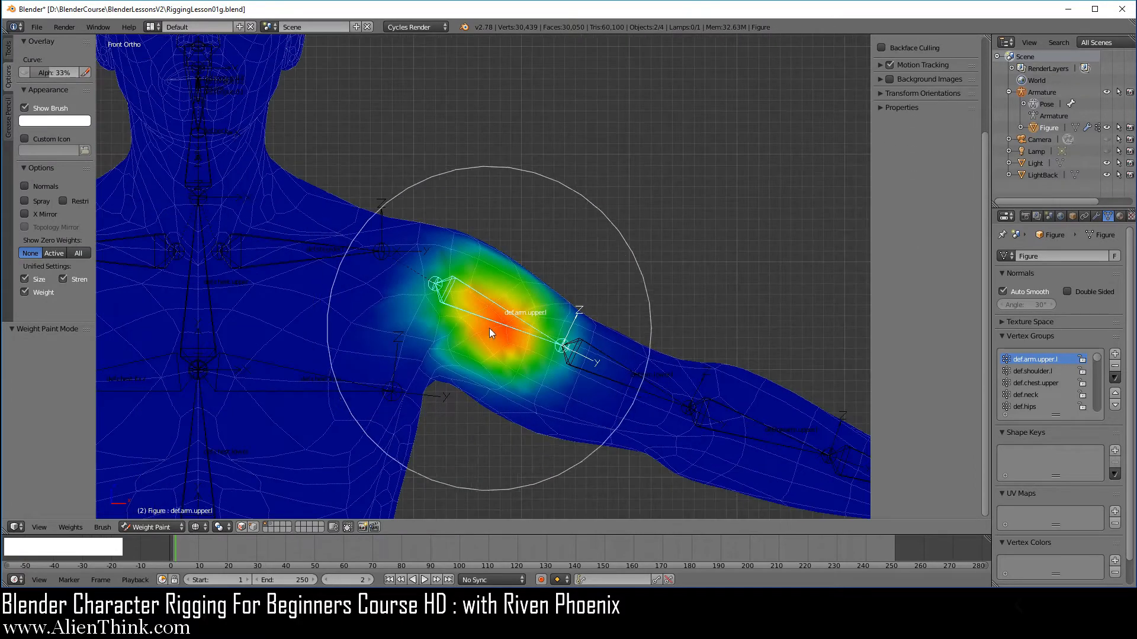
drag(488, 314, 521, 278)
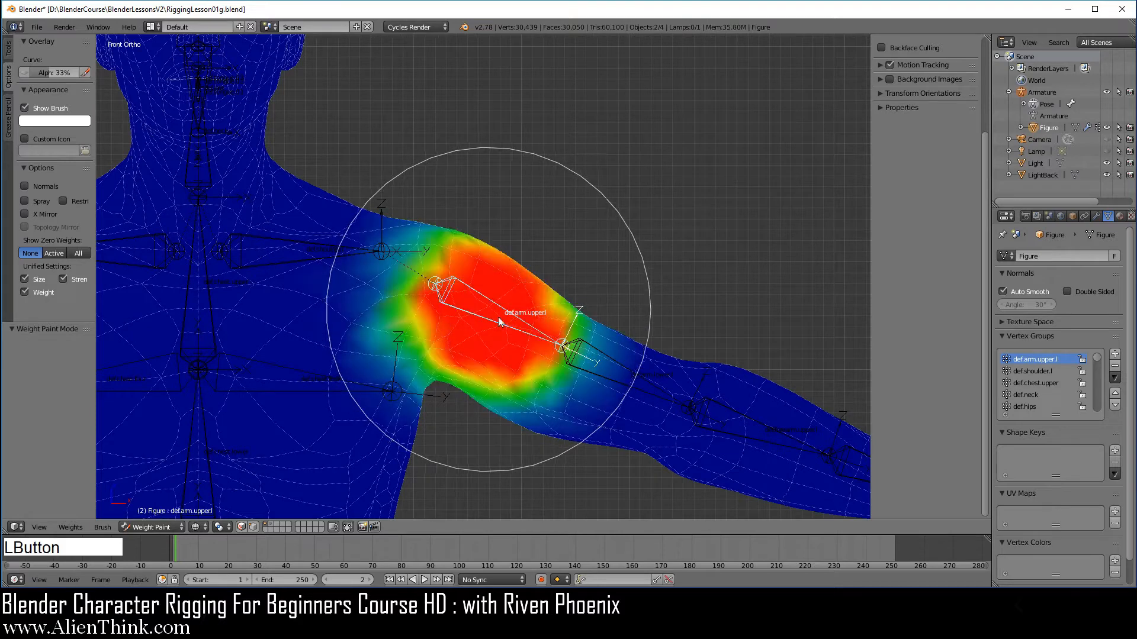
Check the painted upper arm from below and from the front, and reopen the recent file RiggingLesson01g.blend without saving.
mouse_move(569, 195)
middle_down()
mouse_move(530, 342)
mouse_move(512, 335)
middle_up()
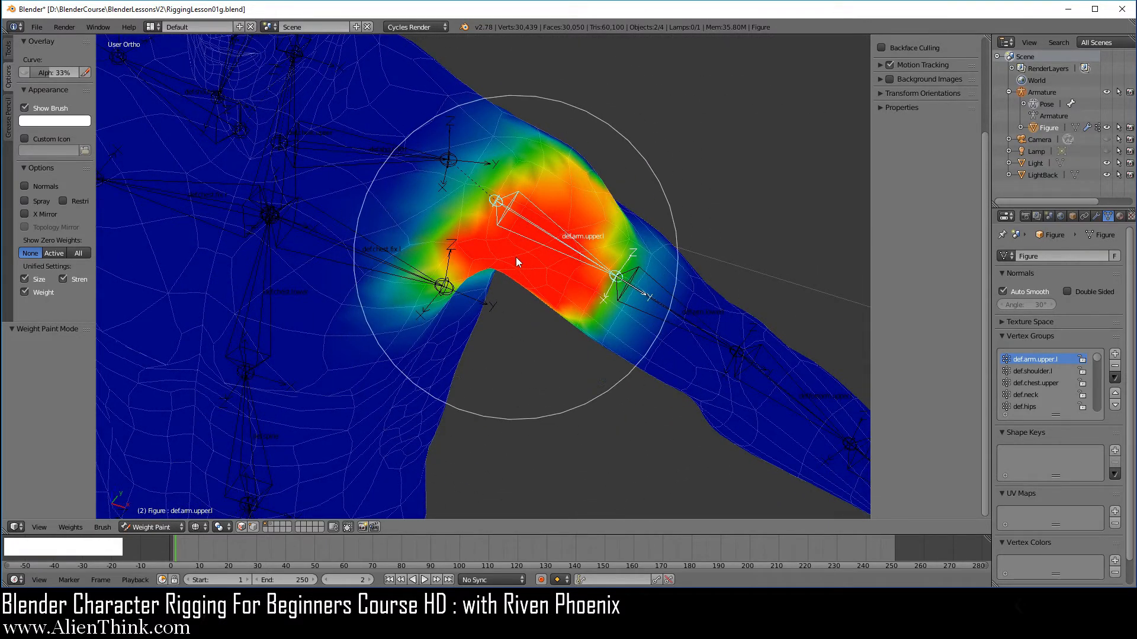
key(KP_1)
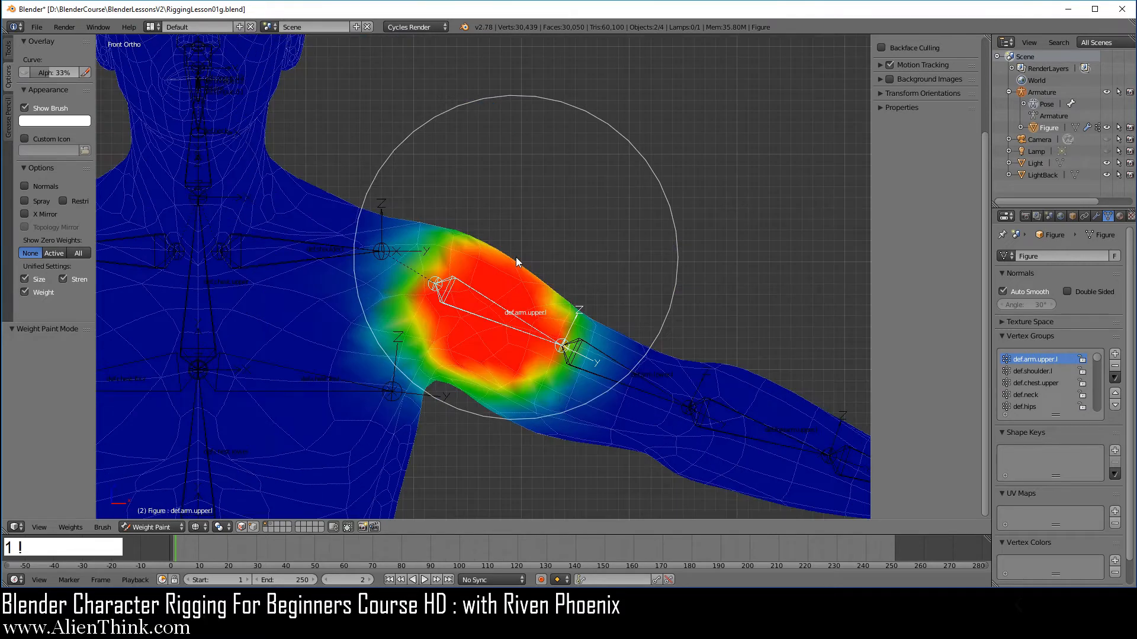
click(40, 27)
mouse_move(88, 66)
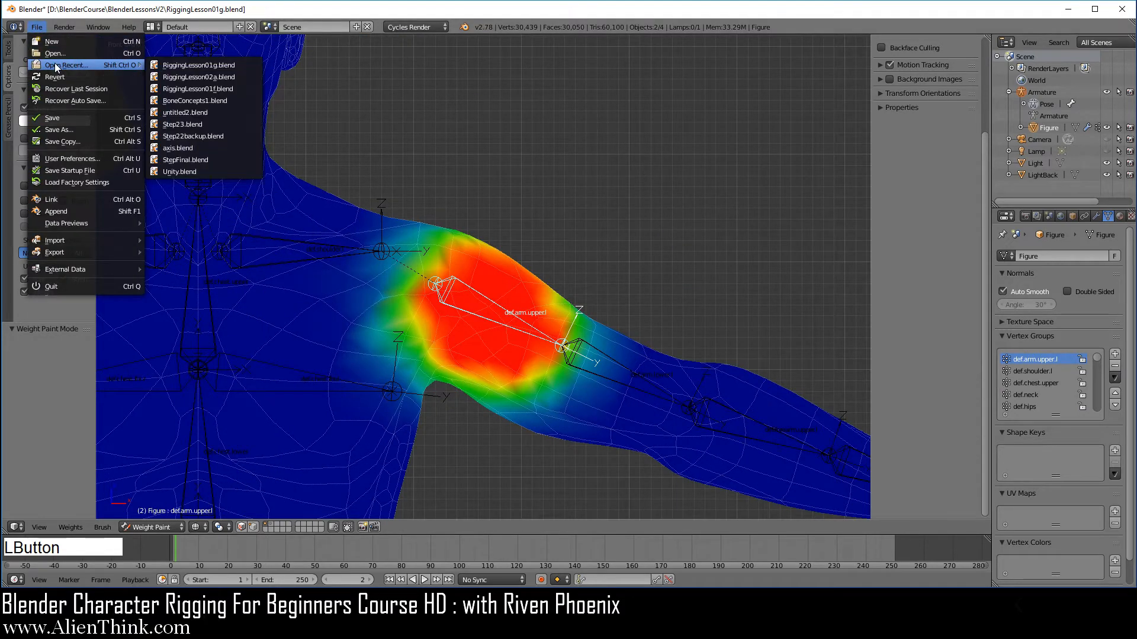
click(160, 66)
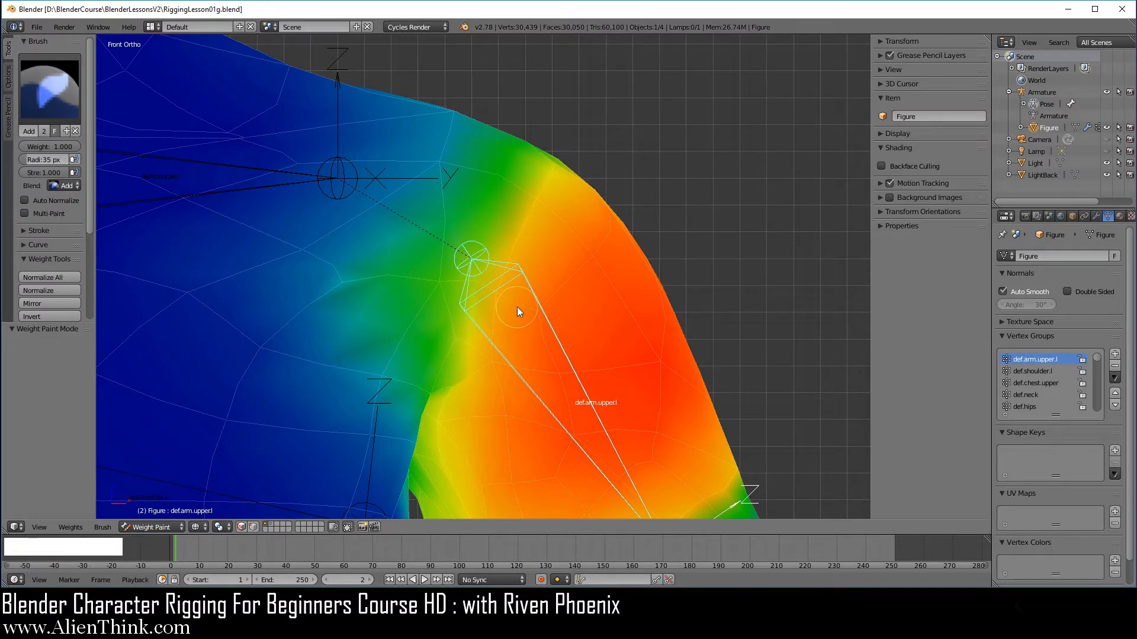
Show the weight brush's options, inspect the upper arm weights from the inner side, and enlarge the brush to cover most of the arm's width.
click(9, 78)
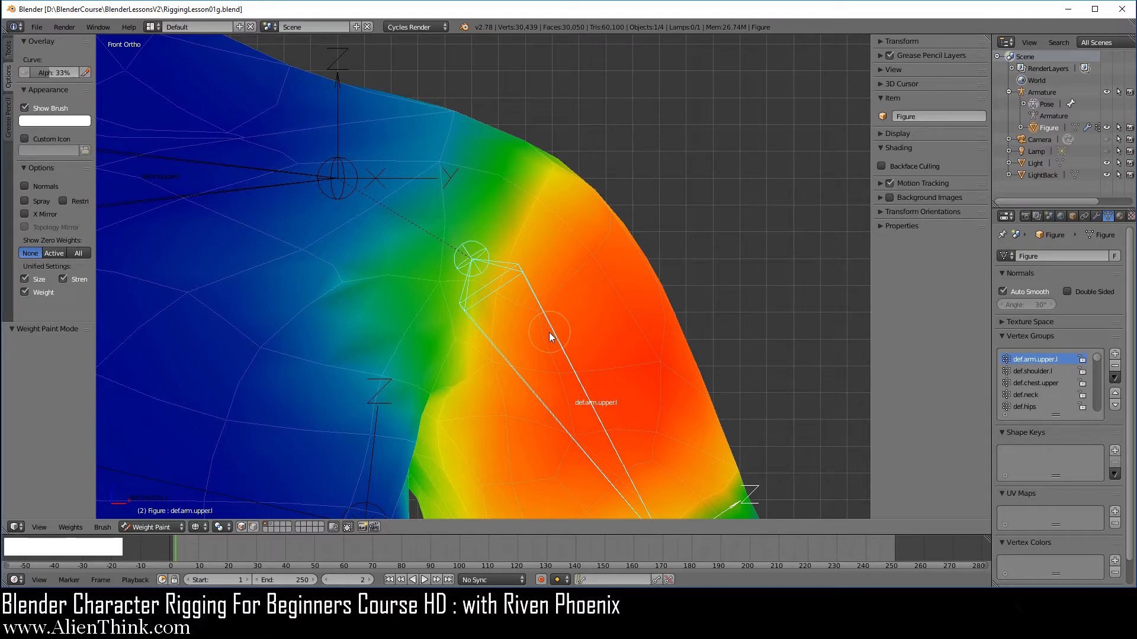
scroll(513, 331, down, 6)
shift+middle_drag(491, 380, 499, 287)
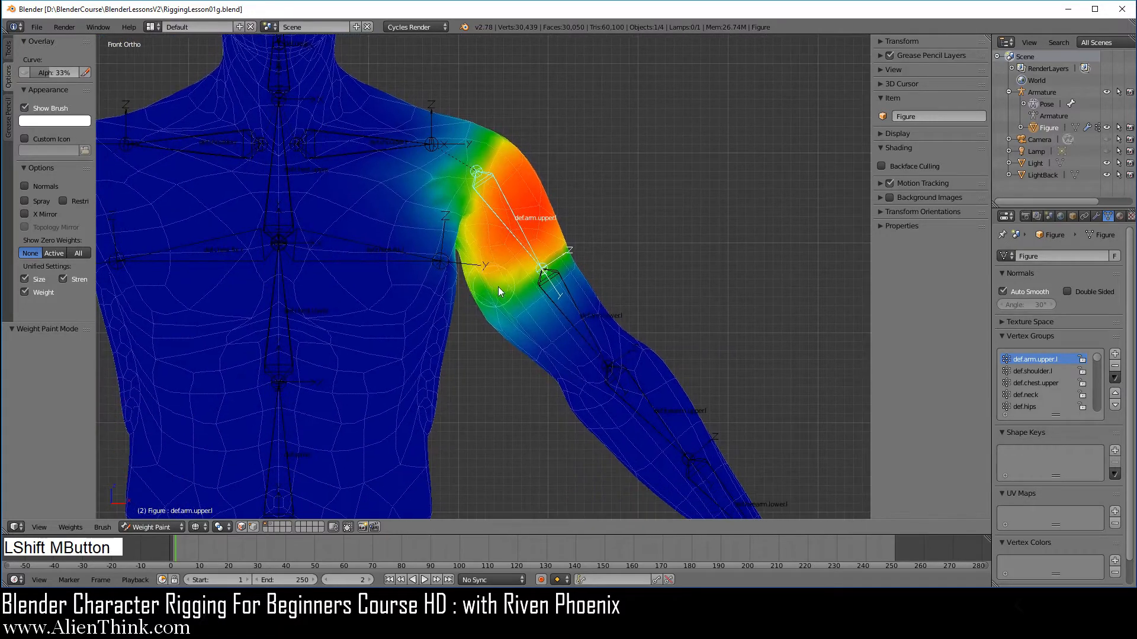
scroll(568, 291, up, 1)
middle_drag(618, 233, 446, 379)
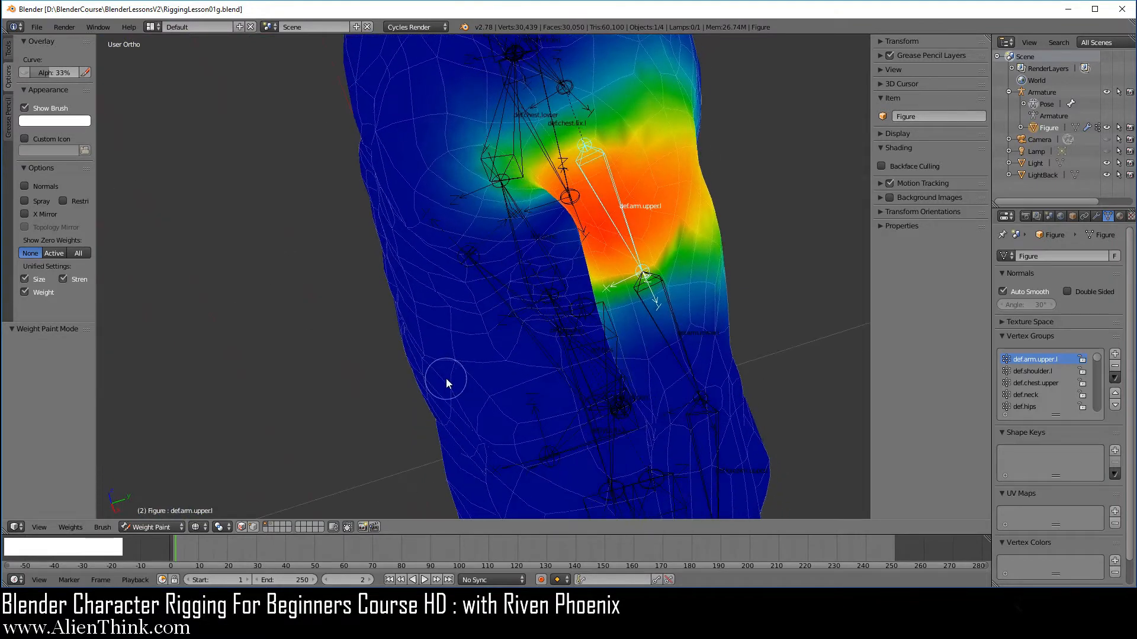
scroll(651, 324, up, 5)
shift+middle_drag(800, 259, 498, 249)
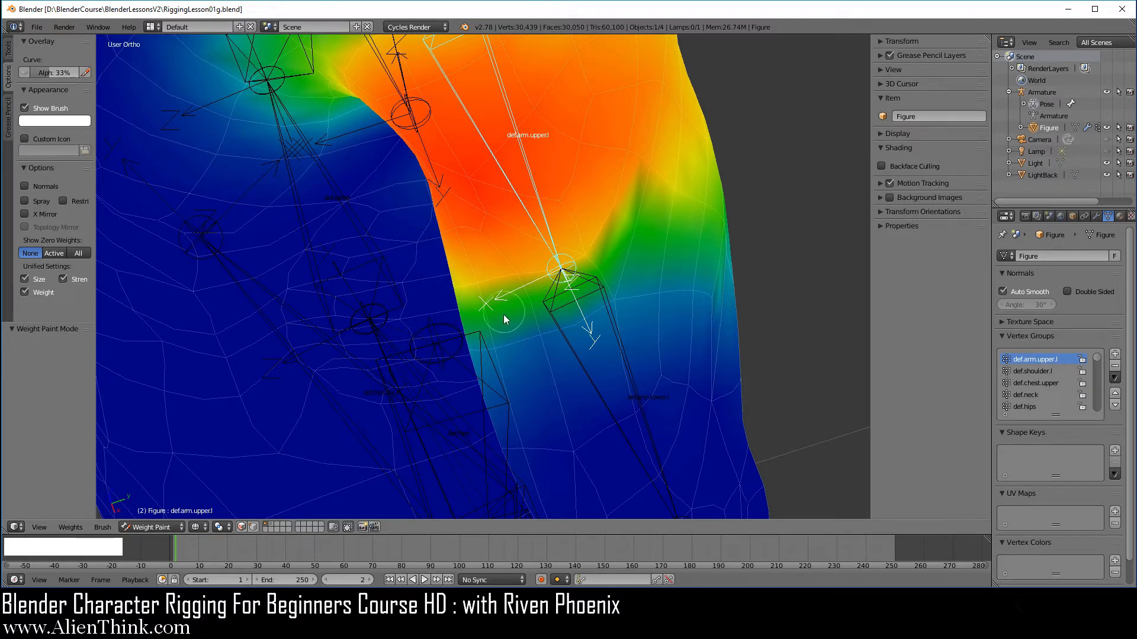
key(f)
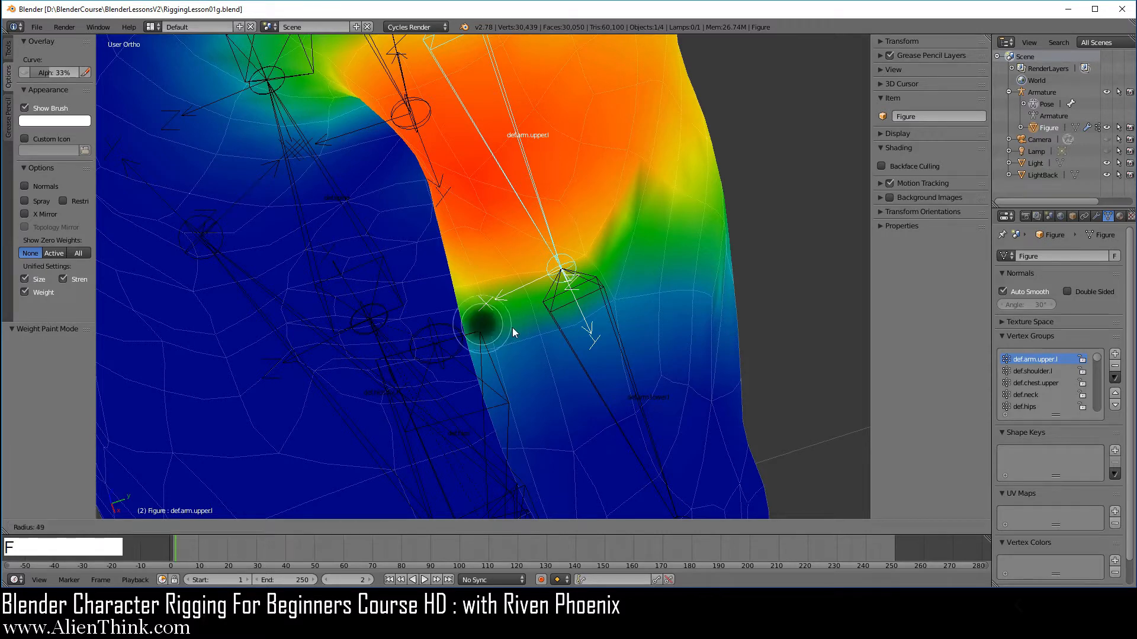
click(624, 299)
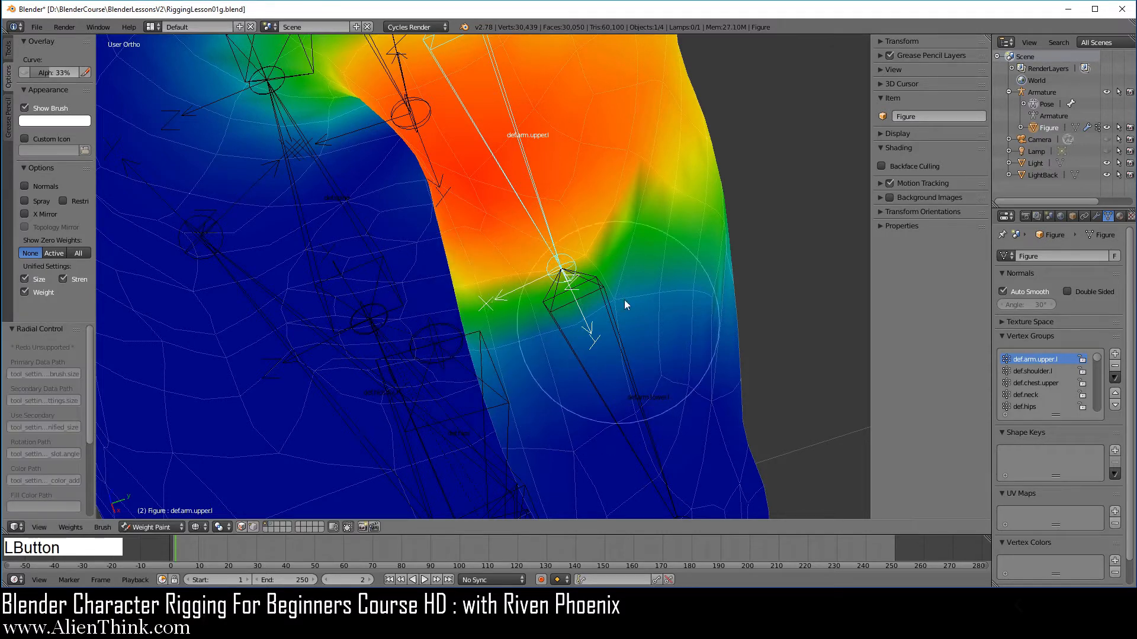
Try weight strokes down the inner arm with Restrict off, inspect the spread onto the torso, and undo them.
click(495, 349)
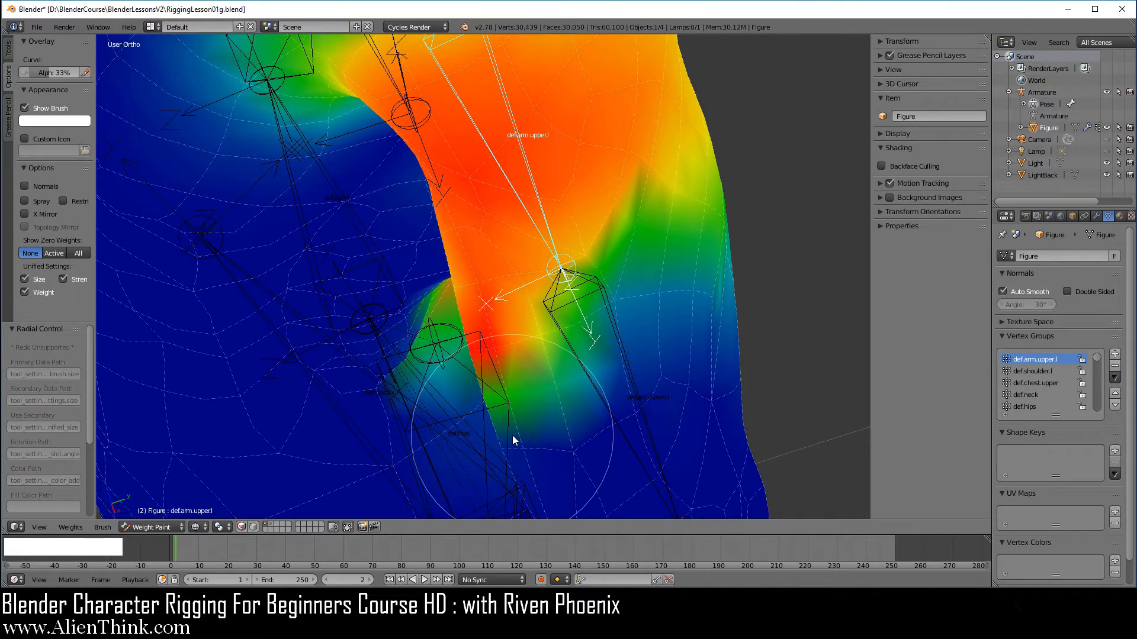
mouse_move(513, 435)
mouse_down()
mouse_move(477, 287)
mouse_move(518, 377)
mouse_up()
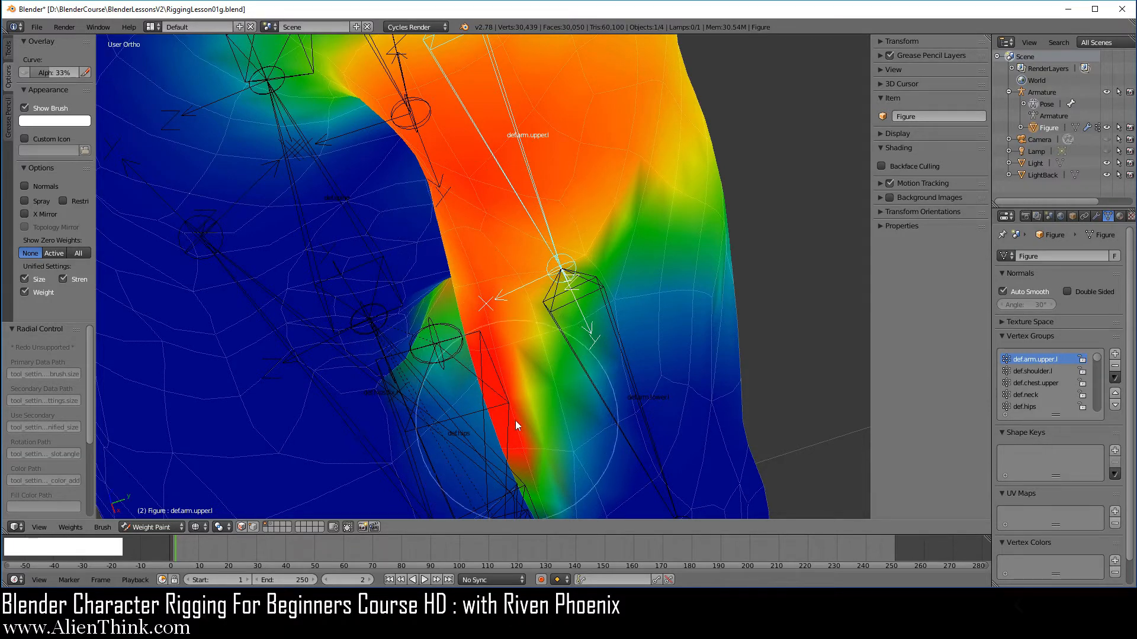
mouse_move(513, 399)
middle_down()
mouse_move(513, 363)
mouse_move(503, 377)
mouse_move(513, 365)
middle_up()
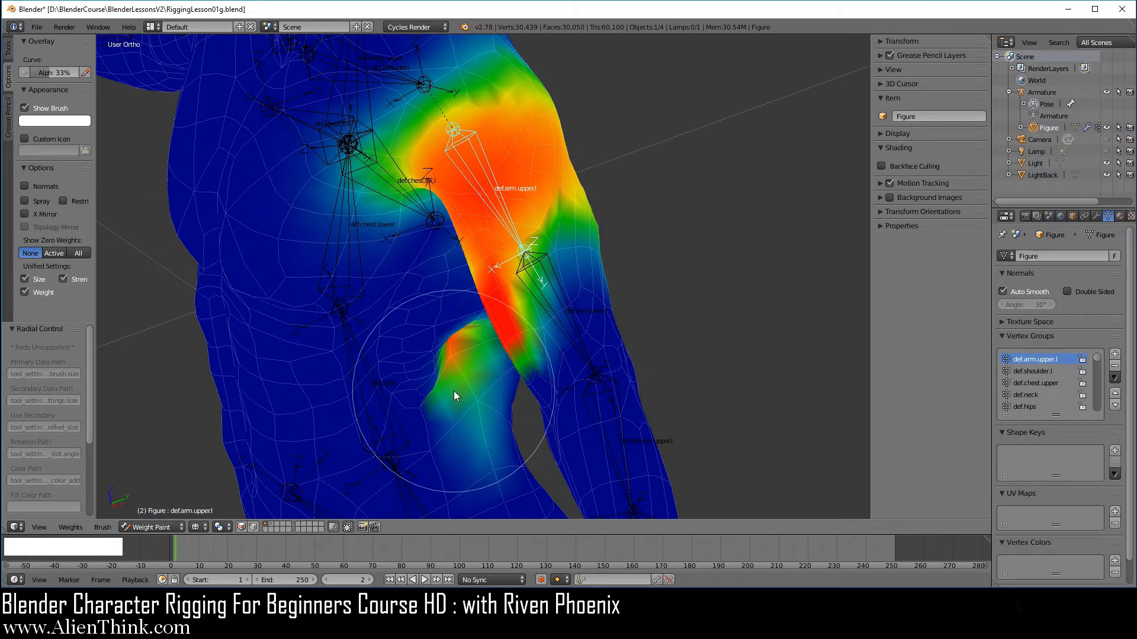
key(ctrl+z)
key(ctrl+z)
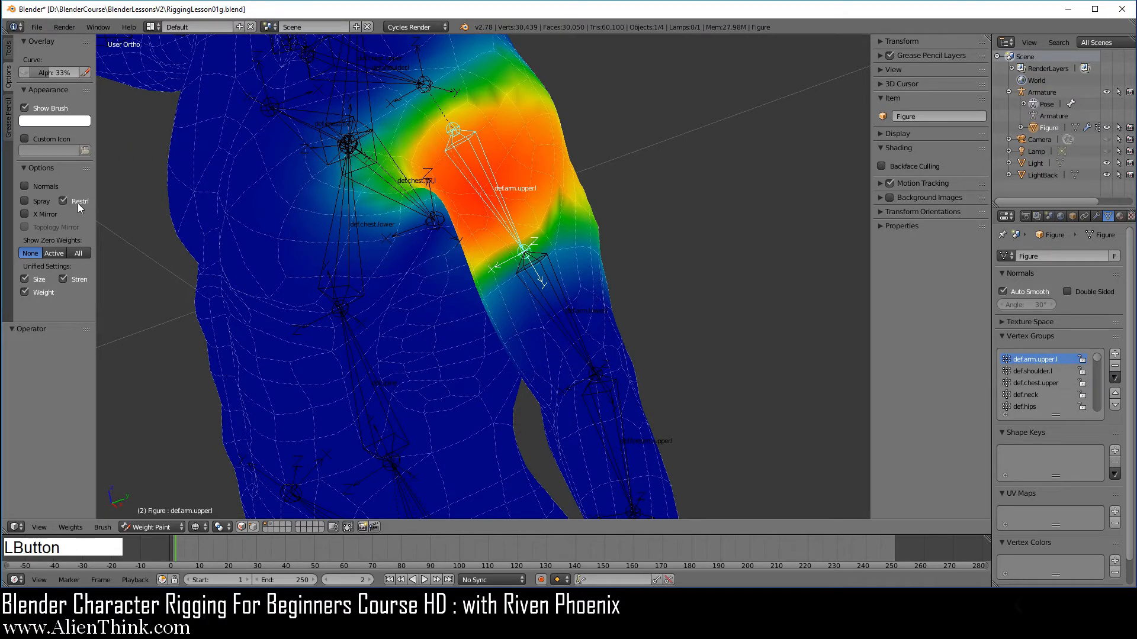
With the brush's Restrict option enabled, paint weight strokes up the inner arm and inspect the spread onto the side of the torso.
scroll(505, 300, up, 2)
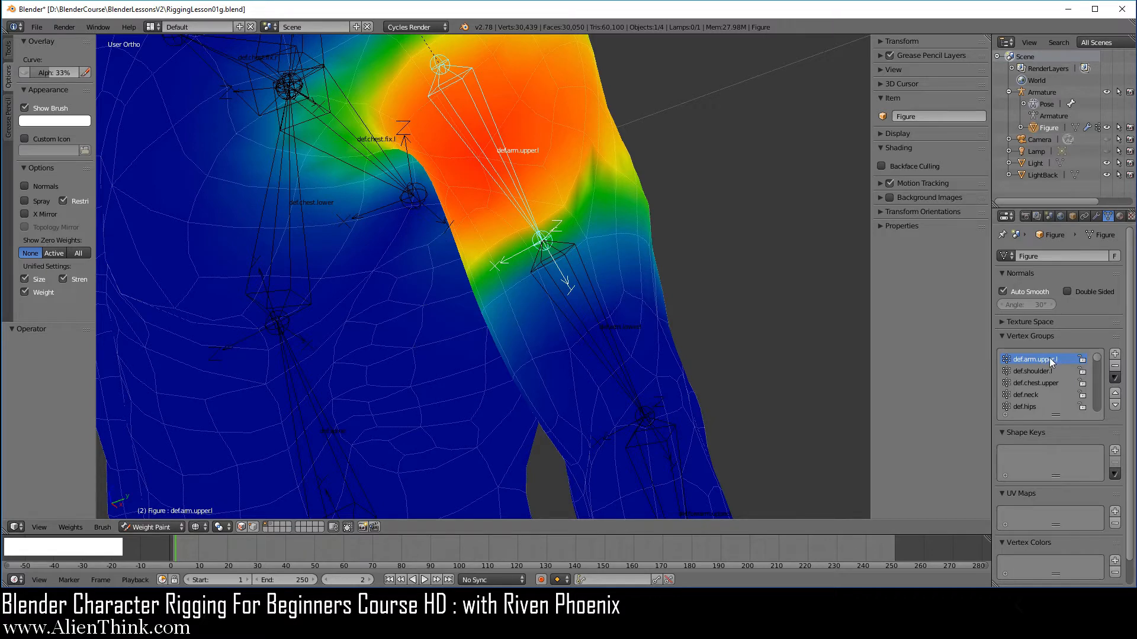
middle_drag(597, 297, 527, 182)
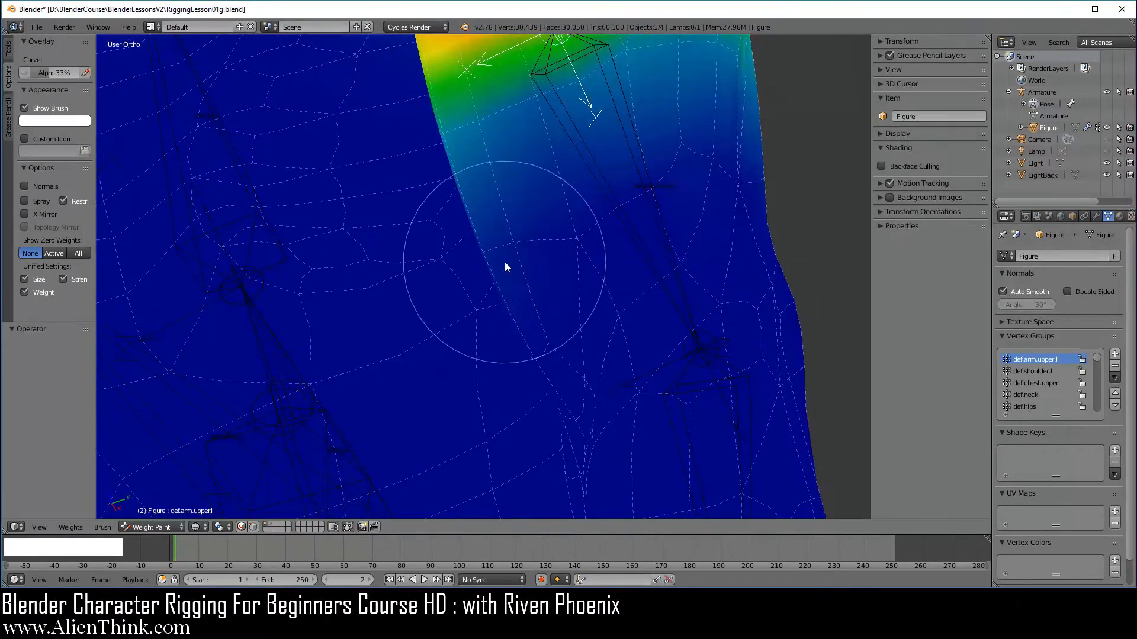
drag(504, 261, 510, 235)
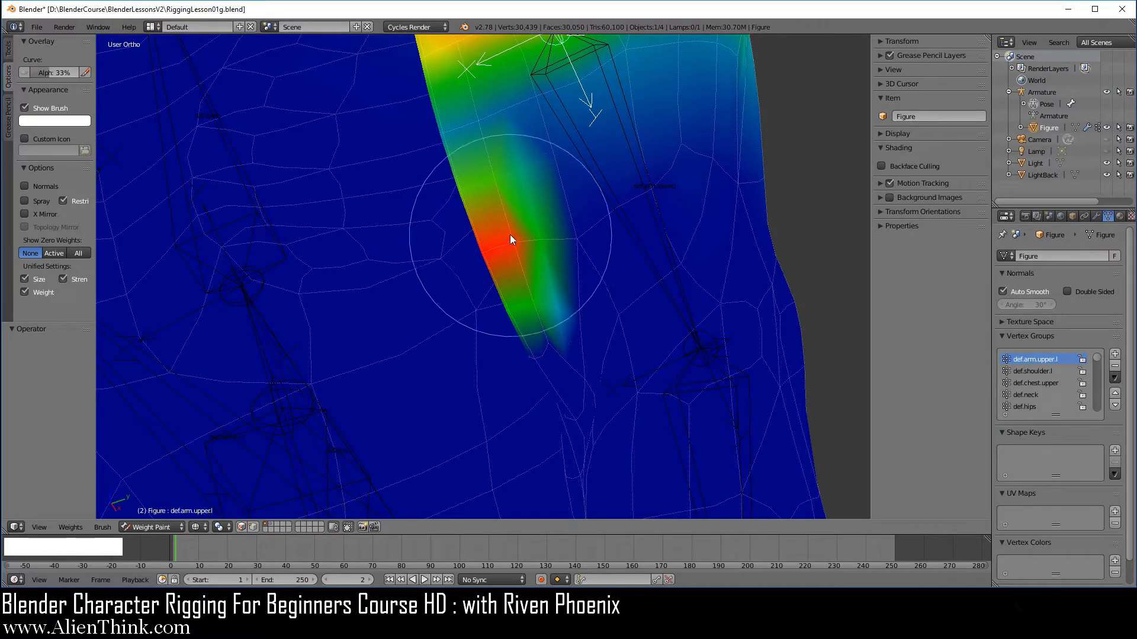
shift+middle_drag(495, 188, 549, 349)
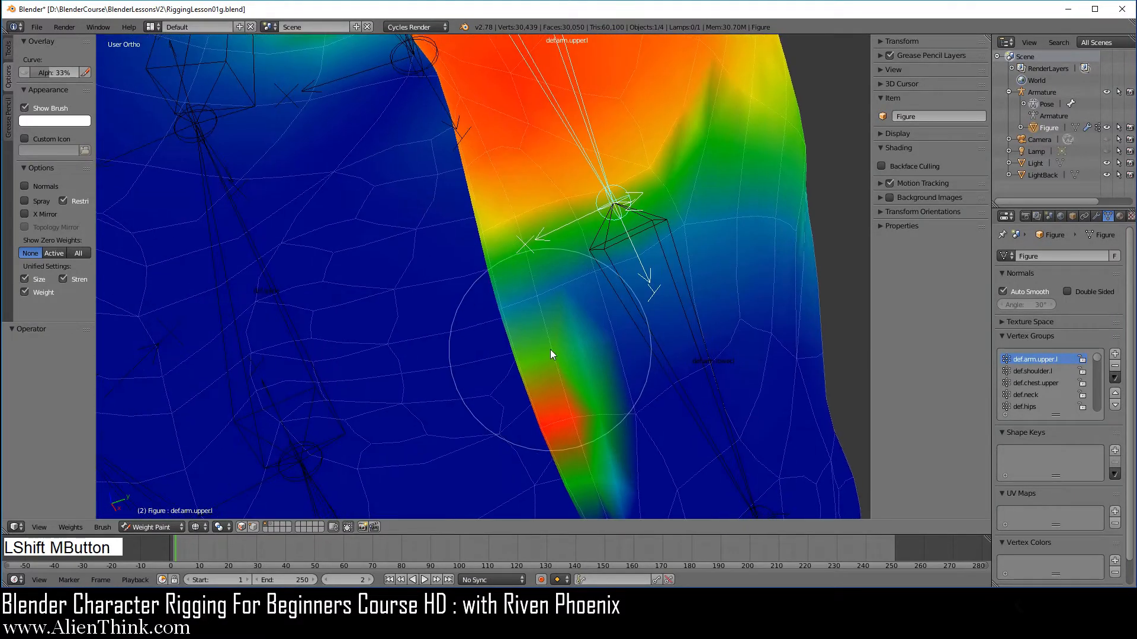
scroll(527, 314, down, 1)
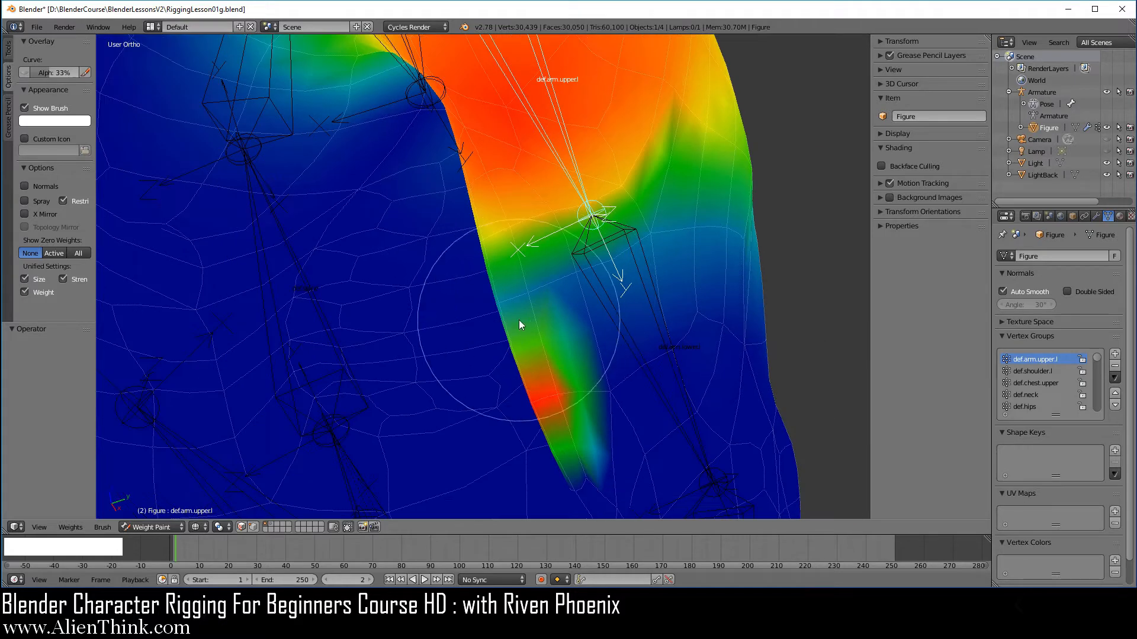
drag(518, 309, 489, 244)
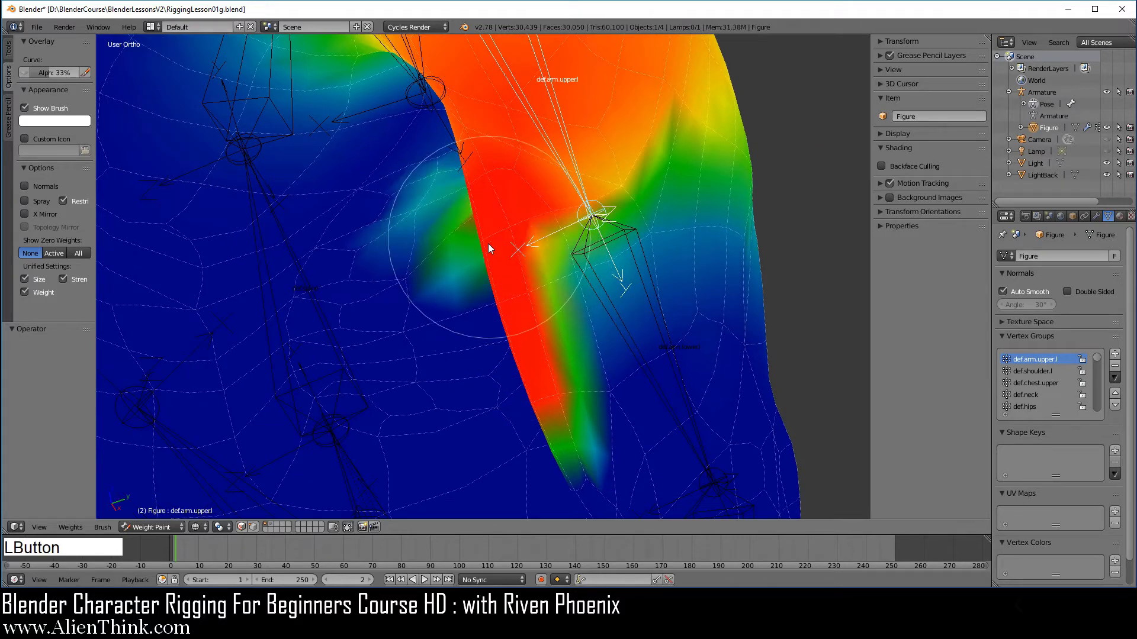
mouse_move(488, 243)
middle_down()
mouse_move(496, 286)
mouse_move(528, 240)
middle_up()
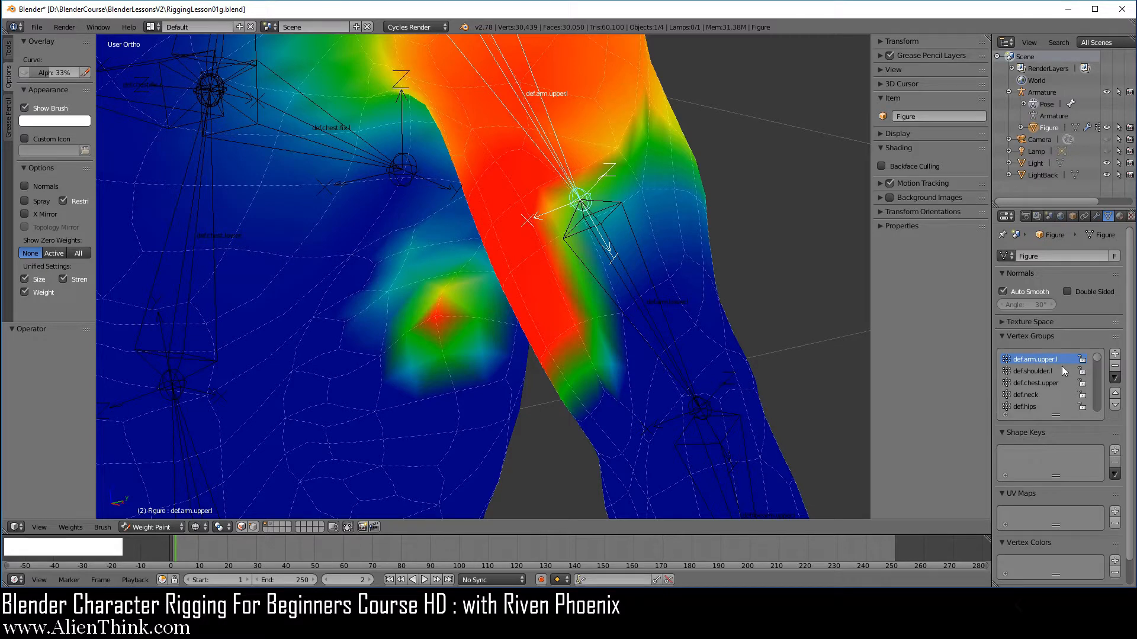
scroll(406, 247, down, 3)
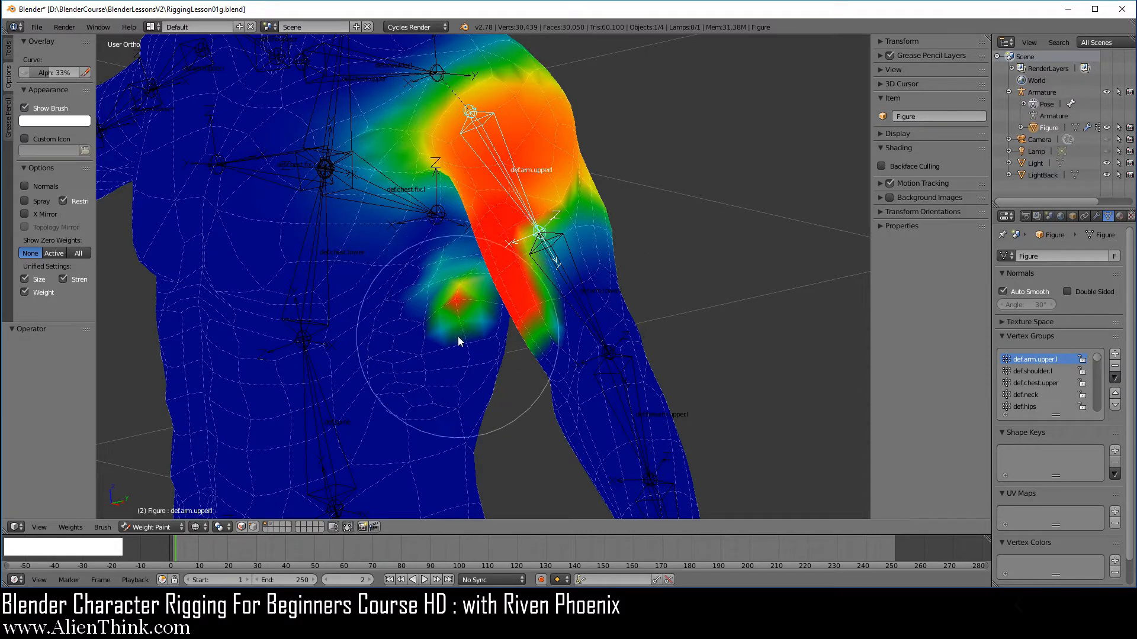
scroll(458, 338, up, 2)
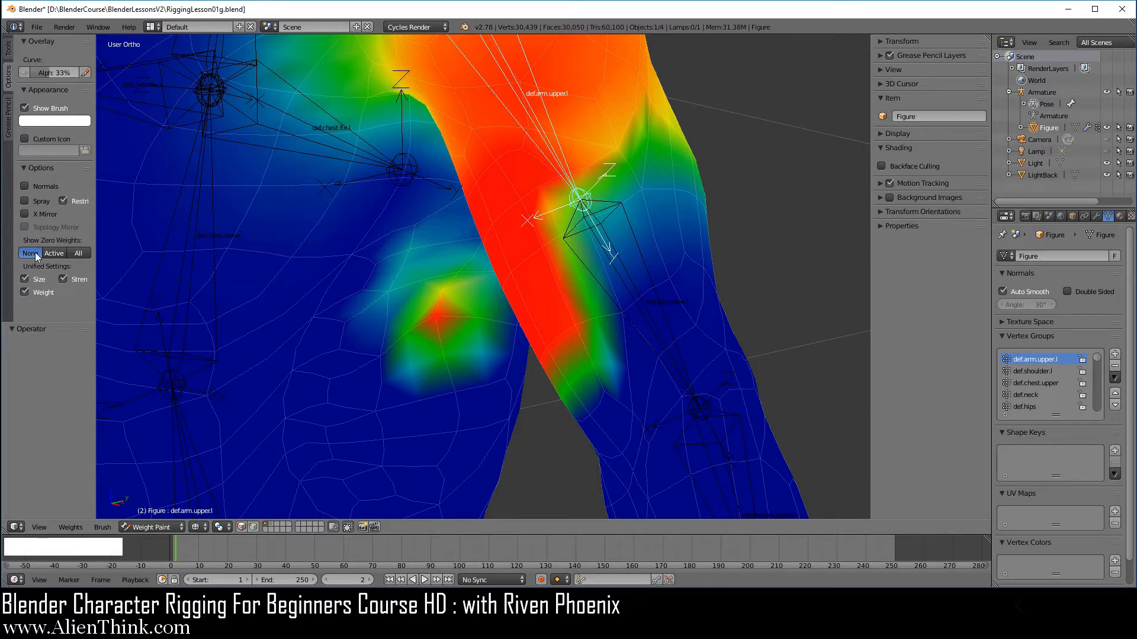
Set Show Zero Weights to Active and inspect which areas of the arm and torso carry weight for the upper arm bone.
click(53, 254)
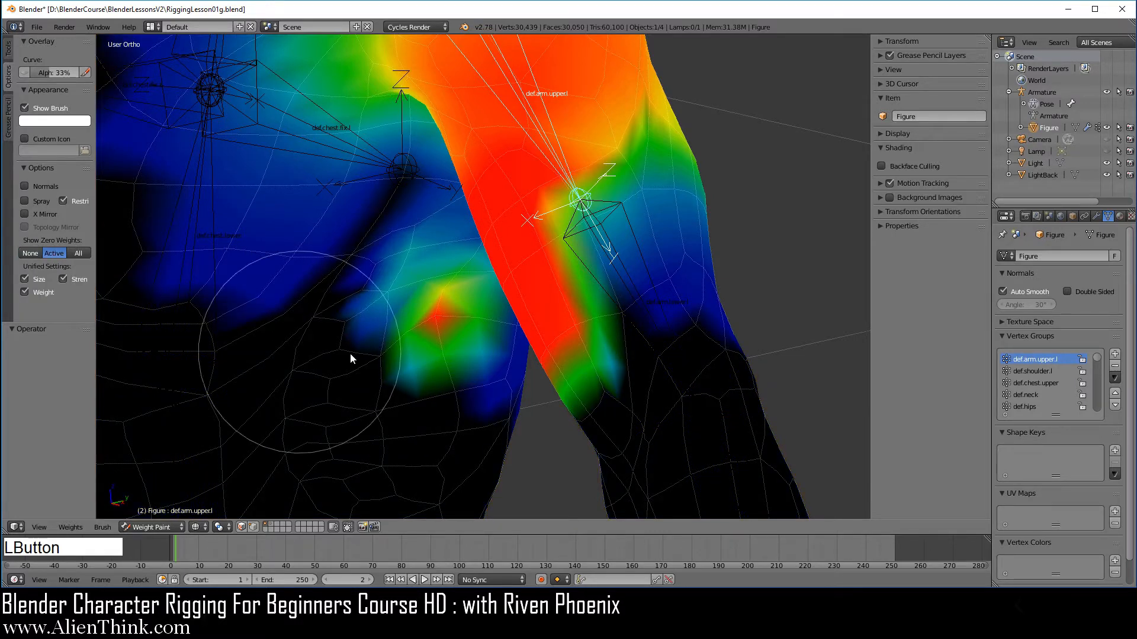
scroll(350, 353, down, 3)
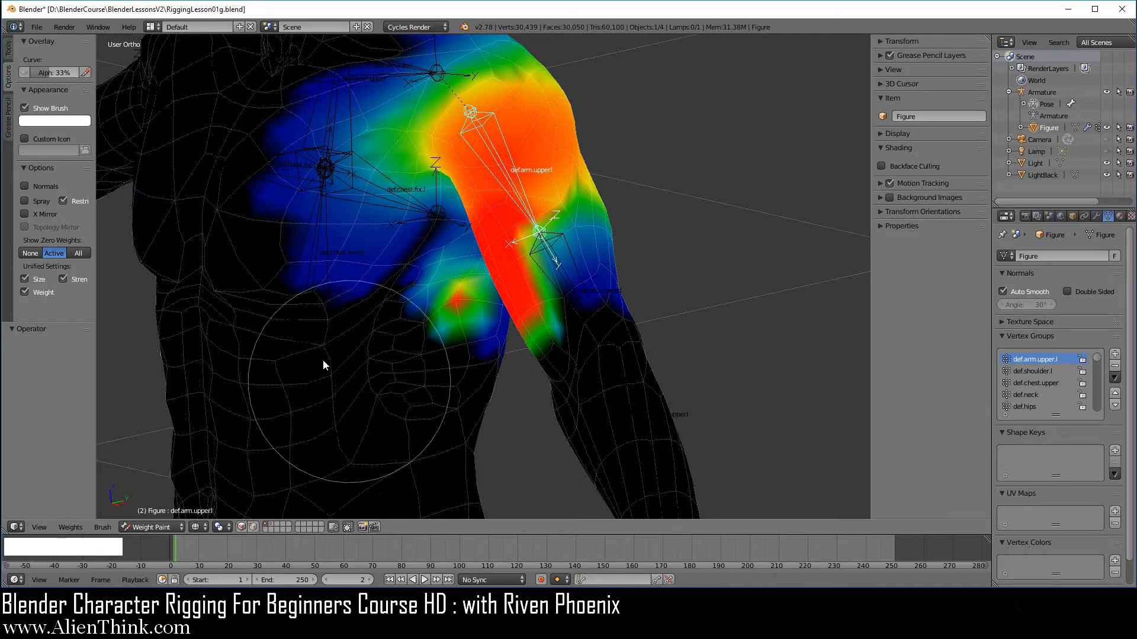
scroll(328, 425, up, 2)
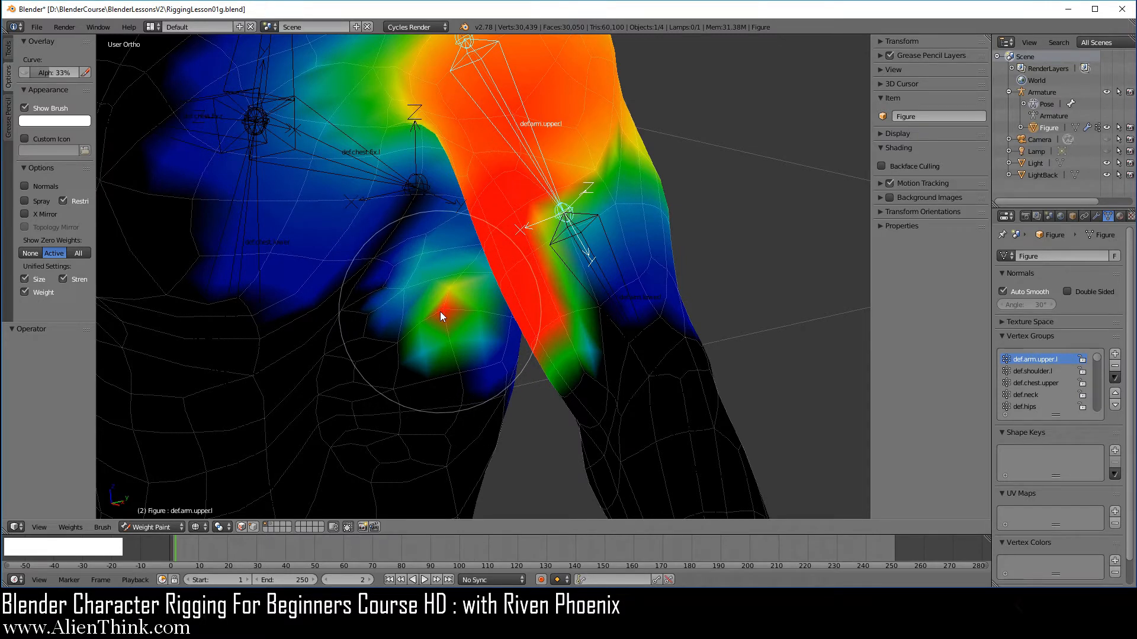
Turn on vertex selection masking, select the vertex at the centre of the torso's red patch, and set its upper arm weight to 0.
scroll(441, 323, up, 2)
shift+middle_drag(420, 343, 496, 236)
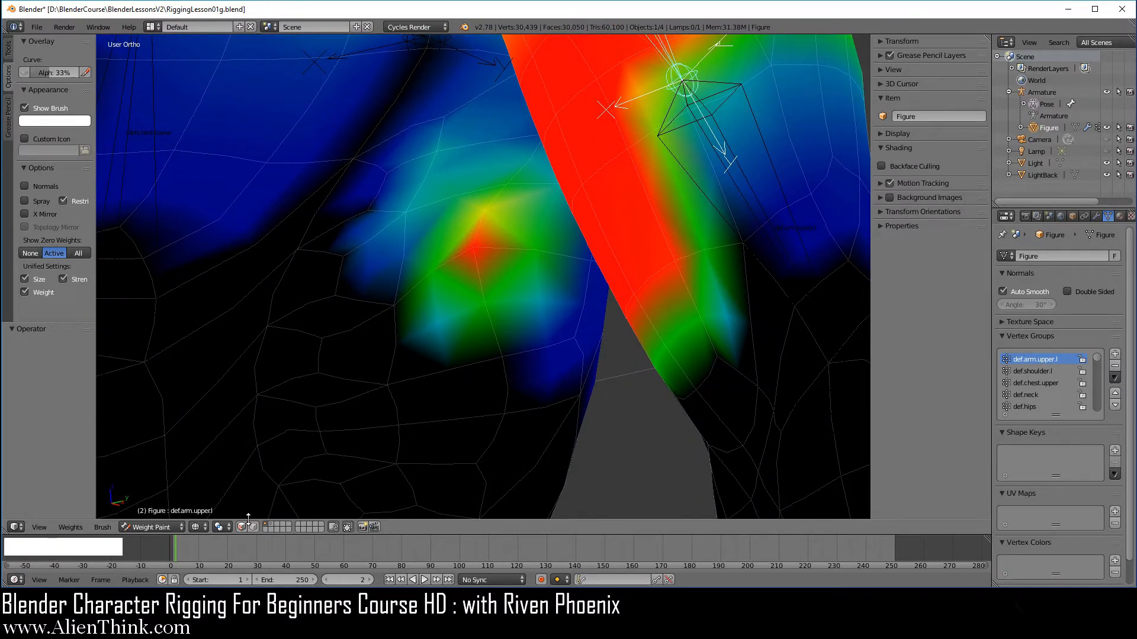
click(252, 526)
right_click(472, 250)
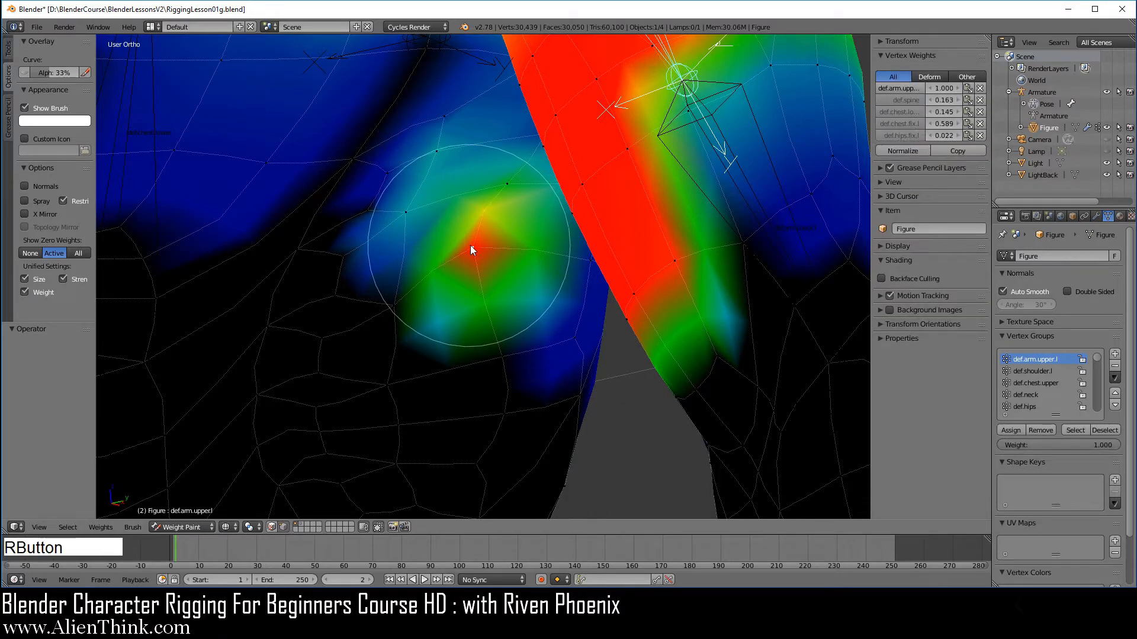
drag(953, 91, 930, 91)
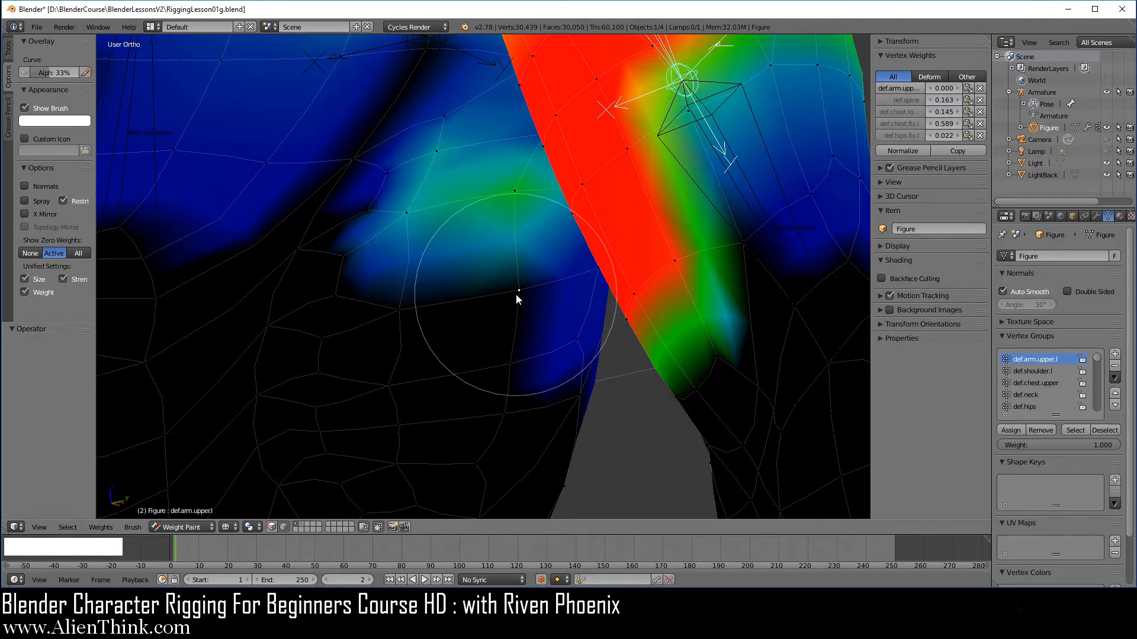
Clear the selection, select all vertices assigned to the upper arm vertex group for inspection, and turn off vertex selection masking.
scroll(511, 299, down, 1)
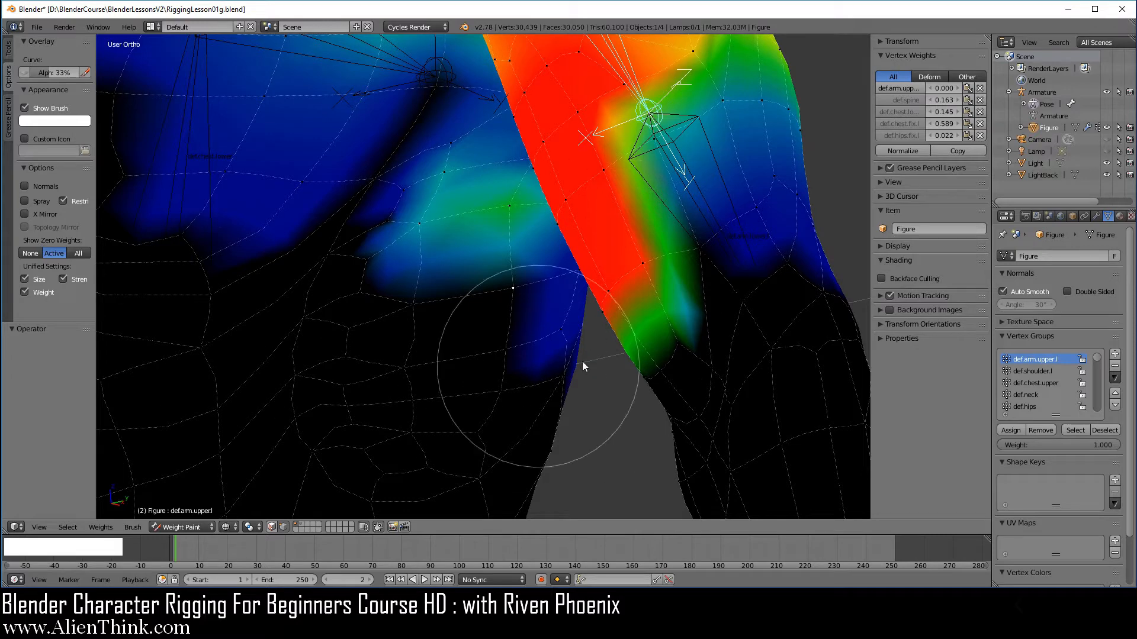
key(a)
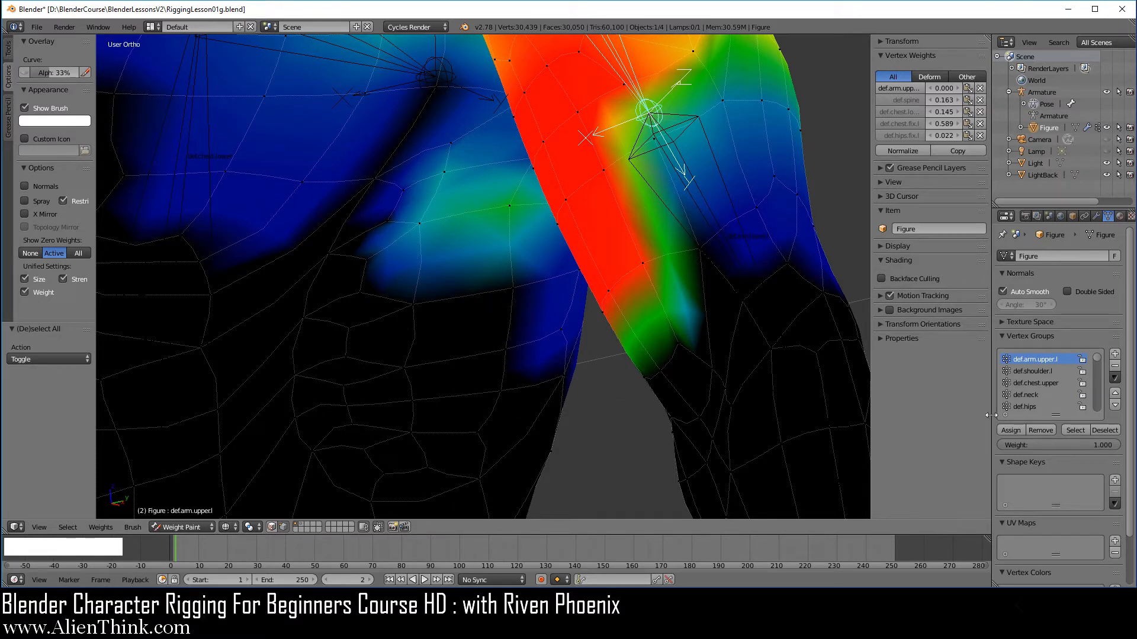
click(1075, 430)
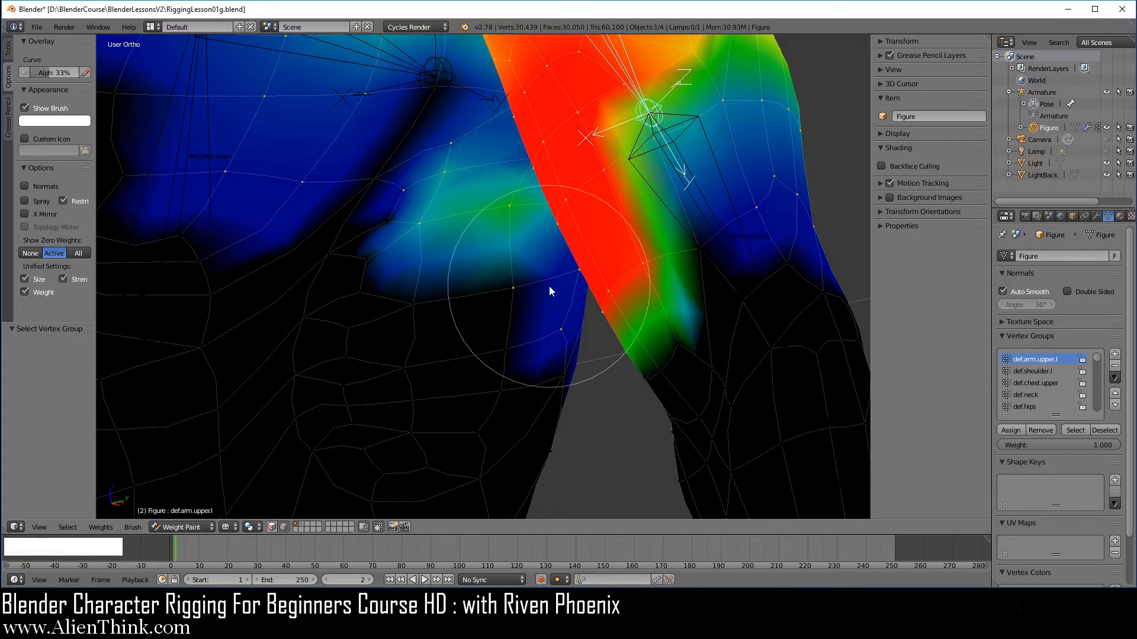
scroll(585, 329, down, 2)
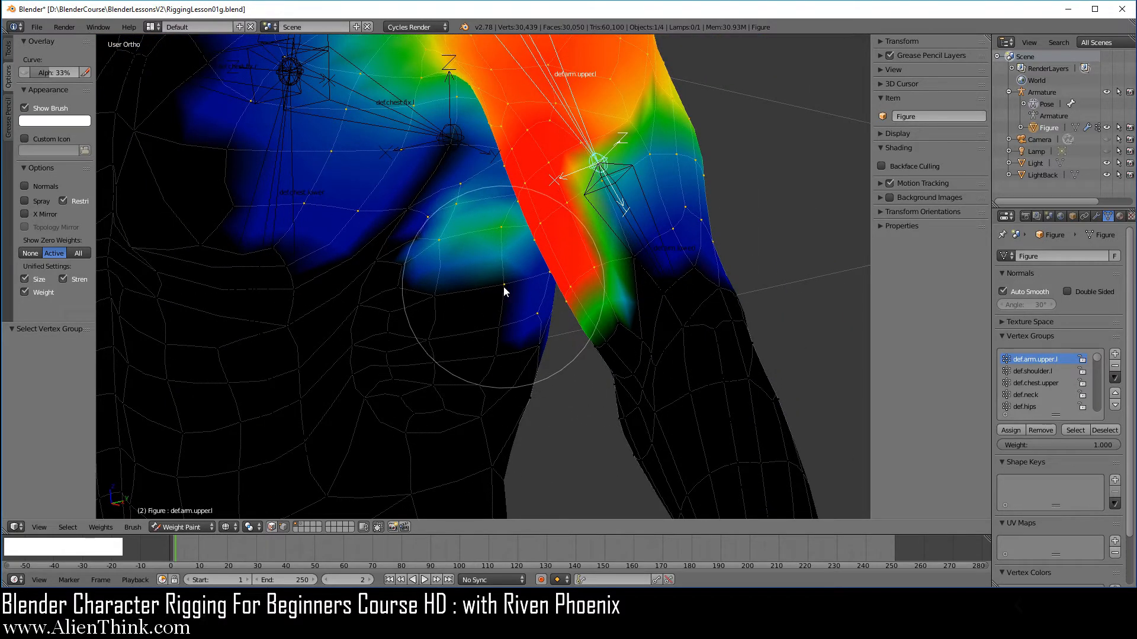
click(52, 253)
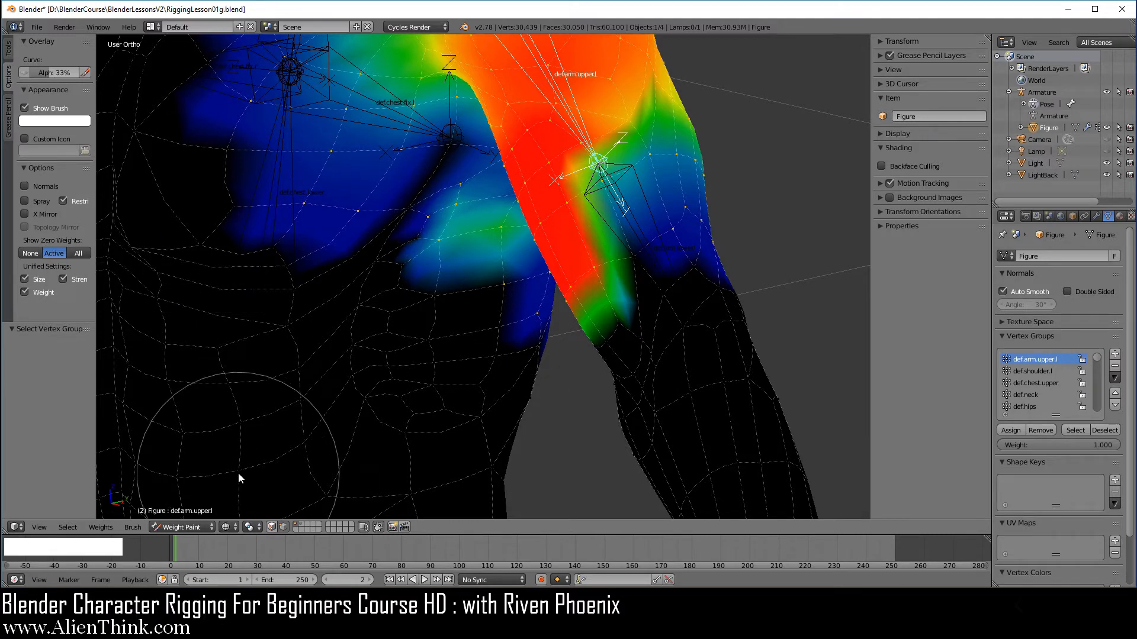
click(285, 527)
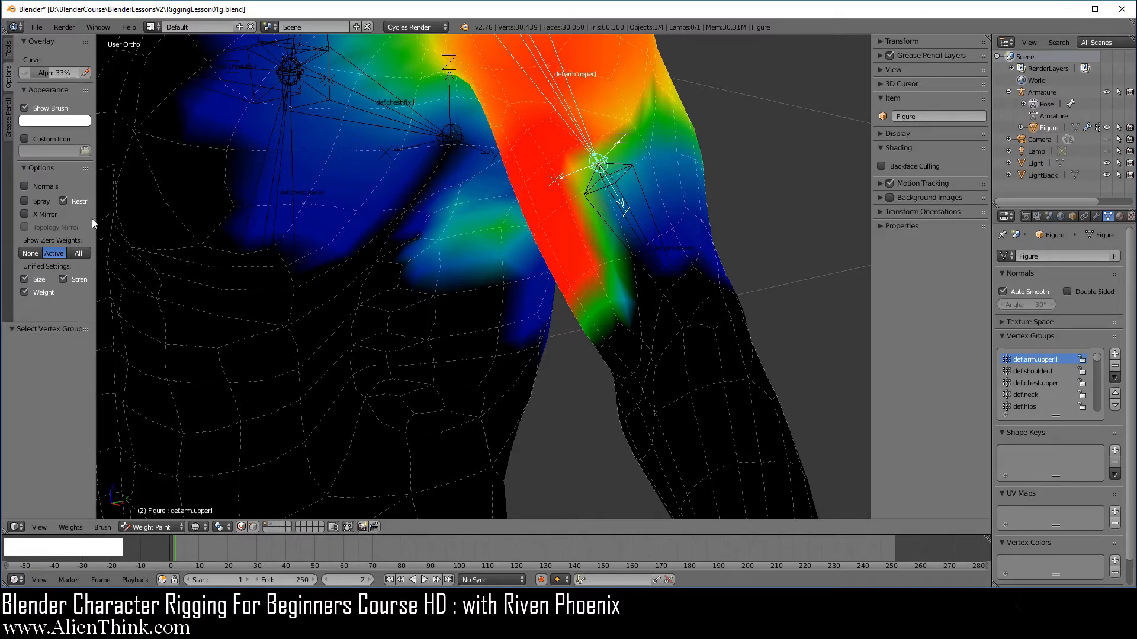
Set Show Zero Weights to None and try to paint weight on the front of the torso with Restrict enabled.
click(29, 253)
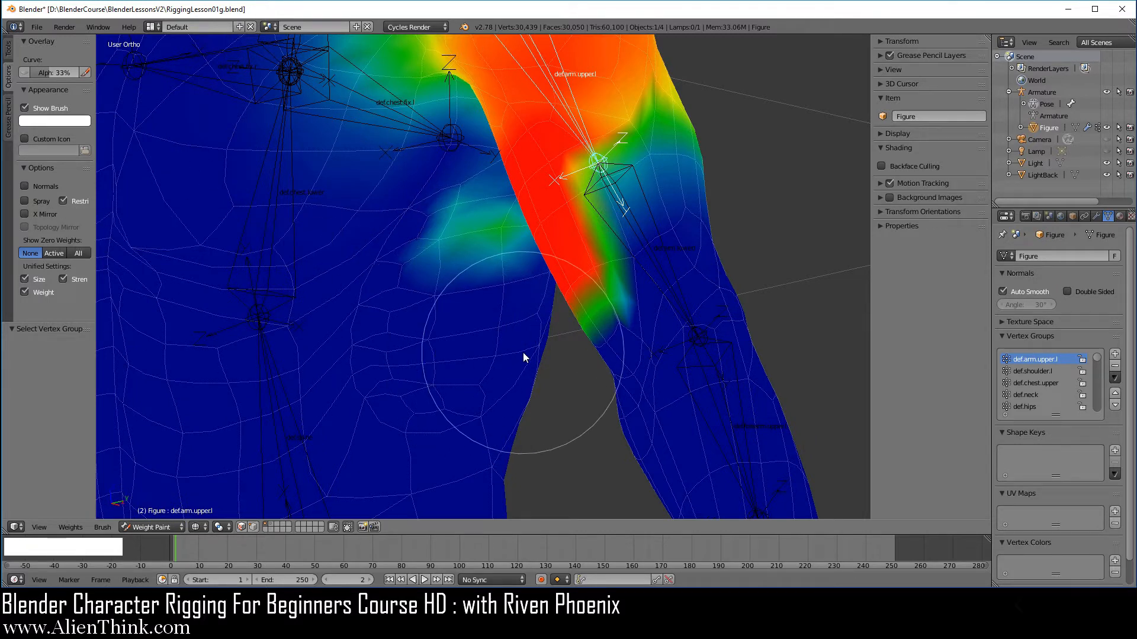
key(KP_1)
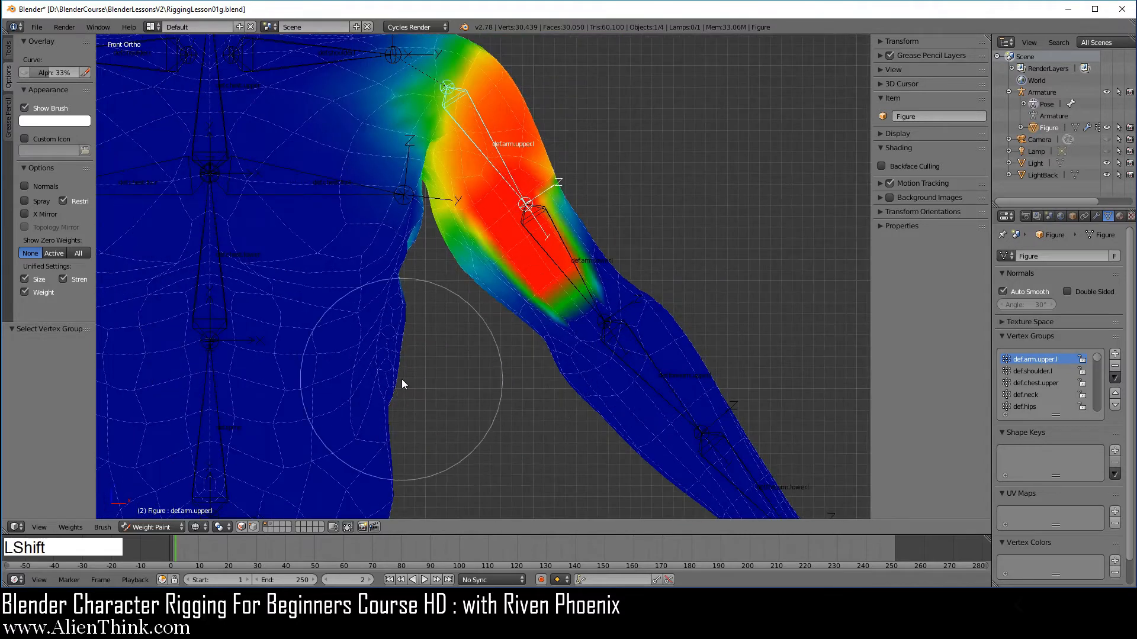
shift+middle_drag(403, 384, 389, 262)
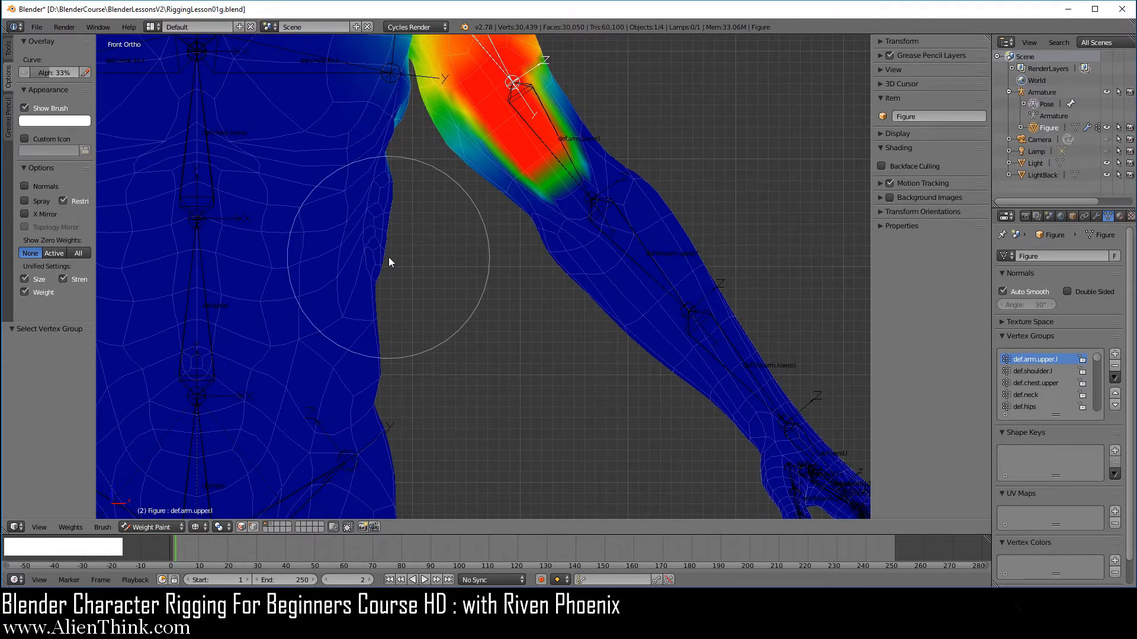
mouse_move(298, 297)
shift+middle_down()
mouse_move(464, 333)
mouse_move(614, 185)
shift+middle_up()
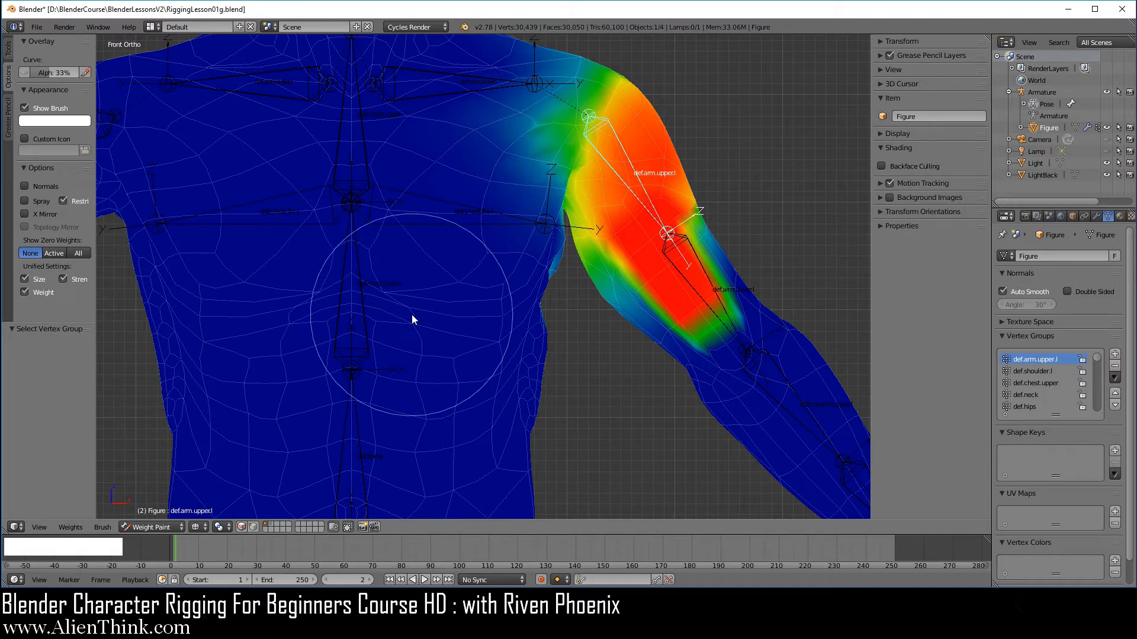
click(8, 55)
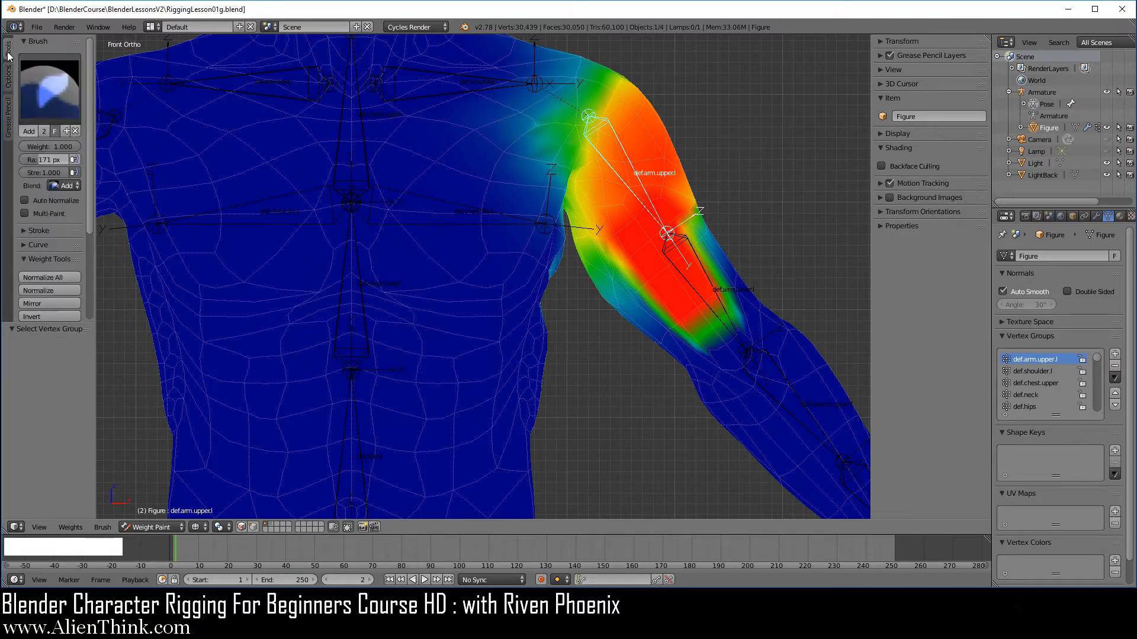
click(416, 335)
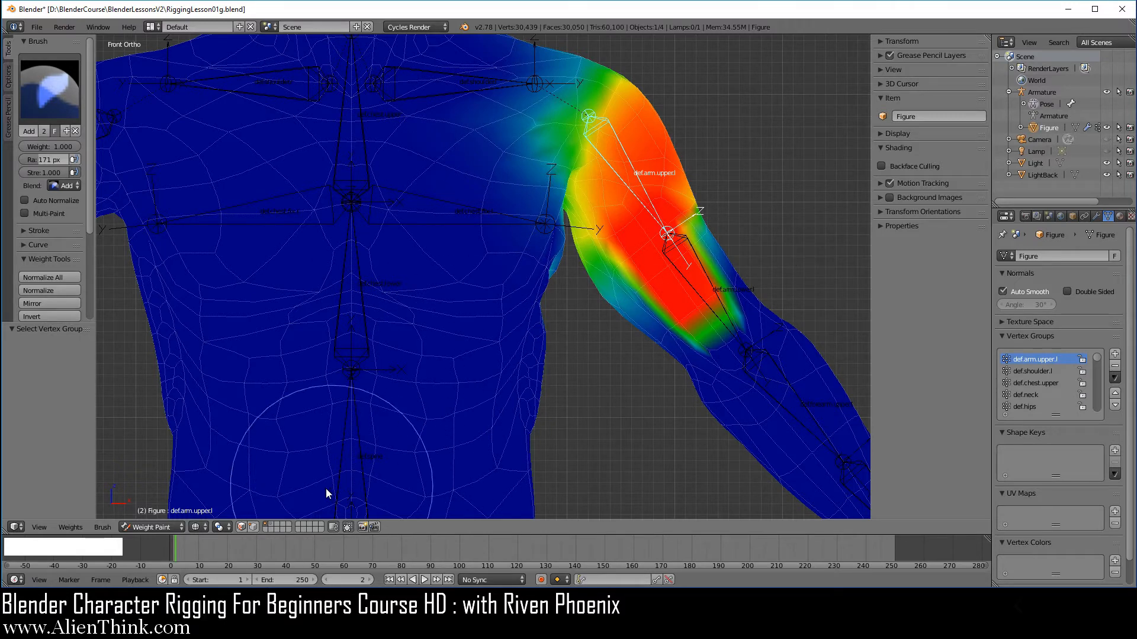
Using vertex selection masking, remove all vertices of the figure from all vertex groups and clear the upper arm bone's pose rotation.
click(252, 527)
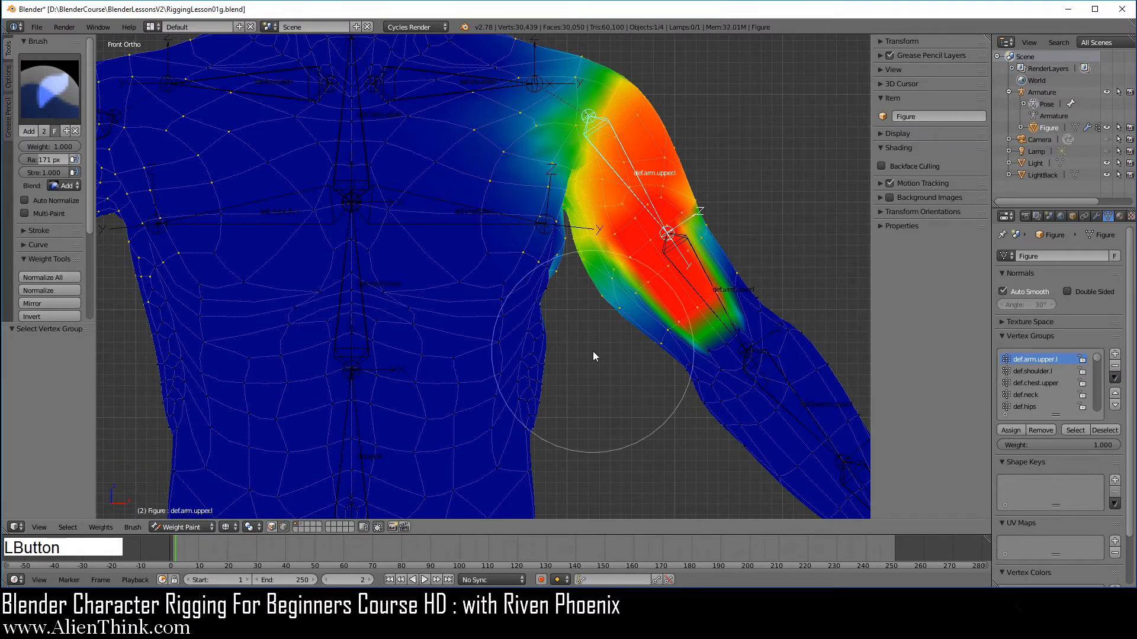
key(a)
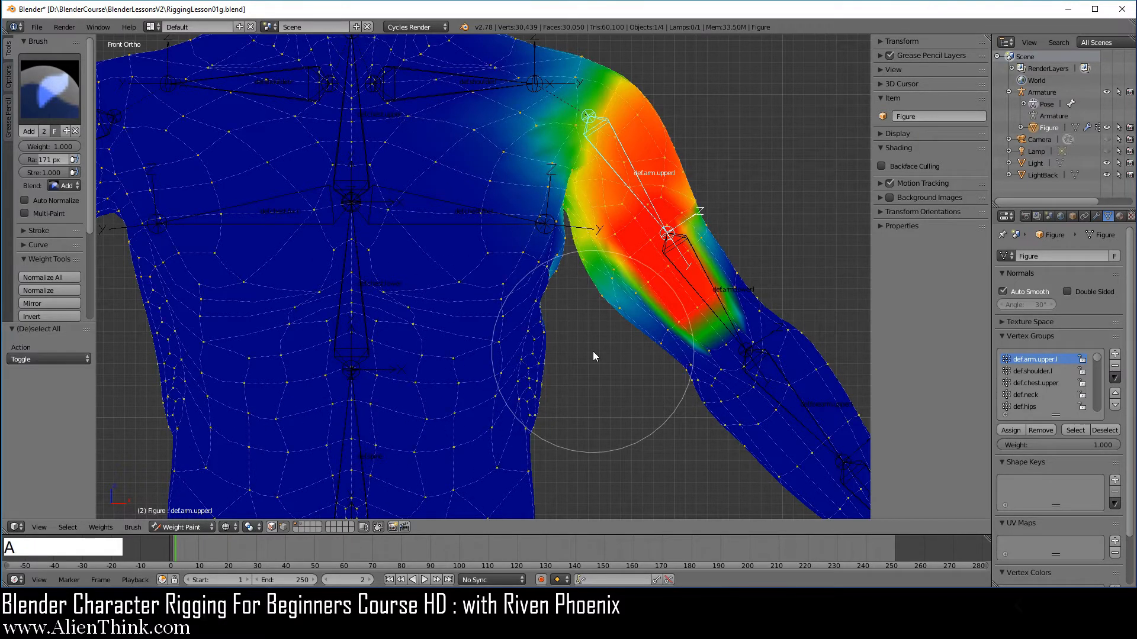
click(1114, 377)
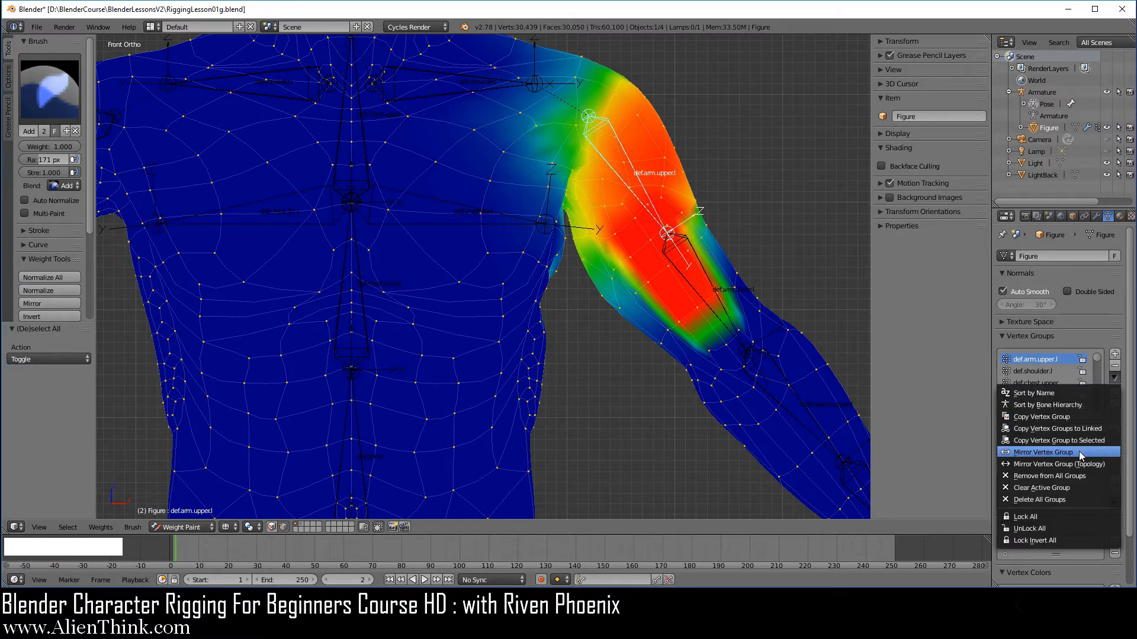
click(1075, 477)
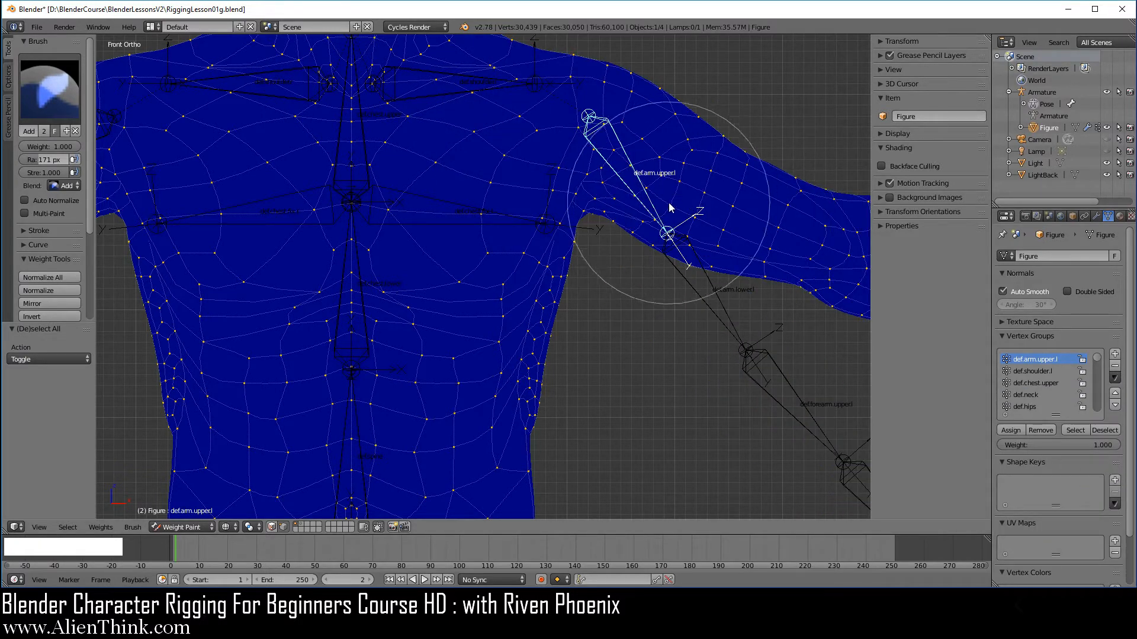
key(alt+r)
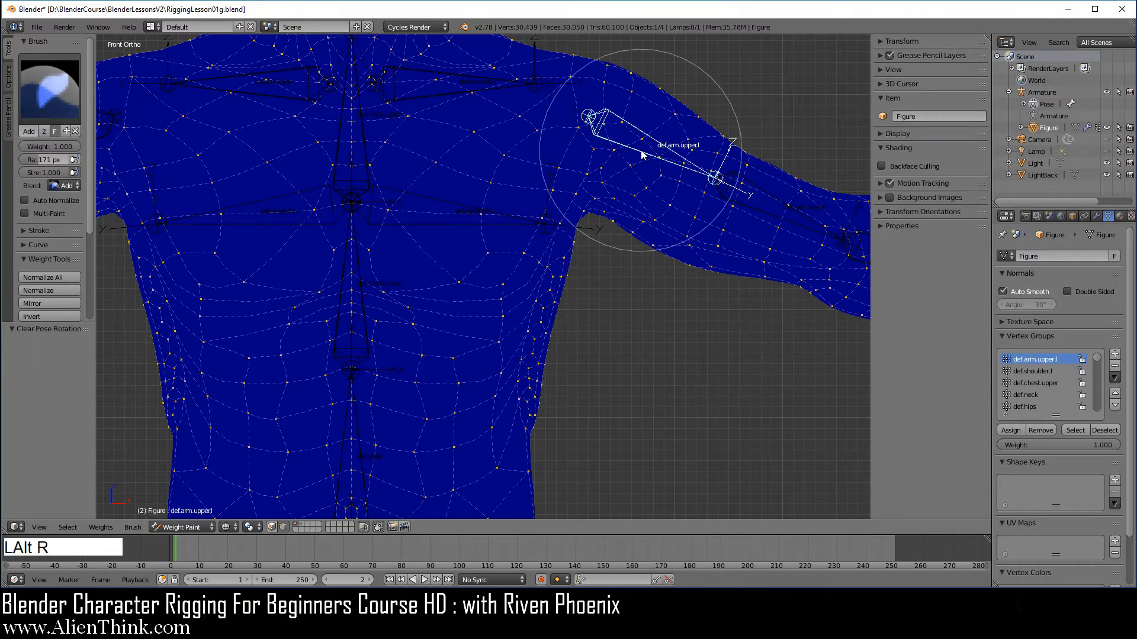
click(278, 528)
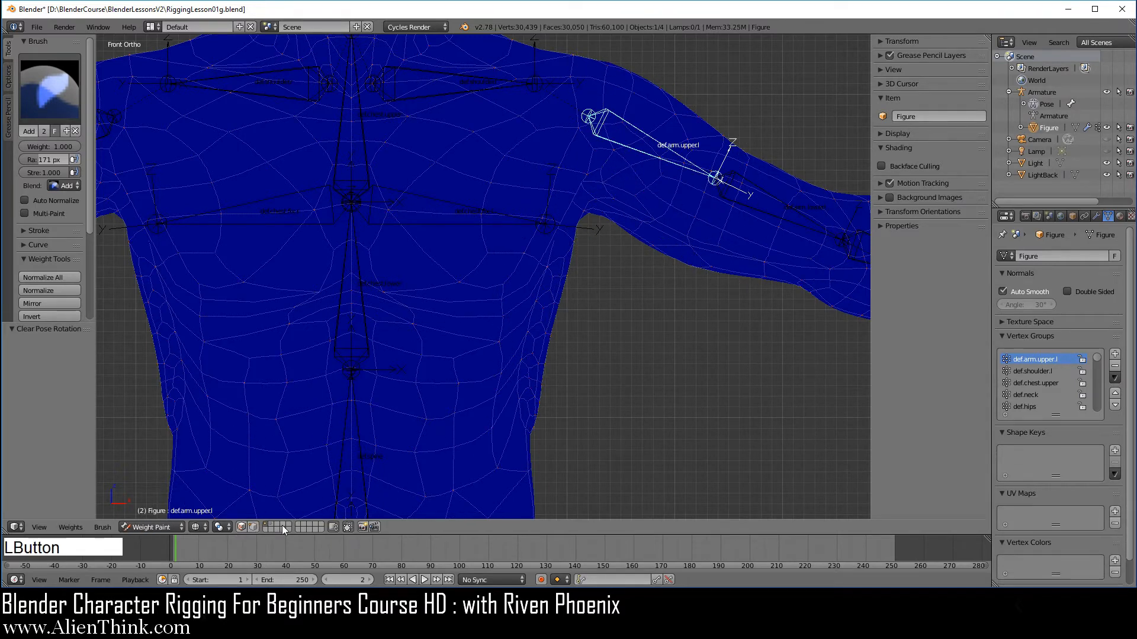
Try to paint full weight onto the upper arm with the brush's Restrict option still enabled.
shift+middle_drag(585, 253, 397, 315)
scroll(432, 266, up, 1)
scroll(432, 265, up, 1)
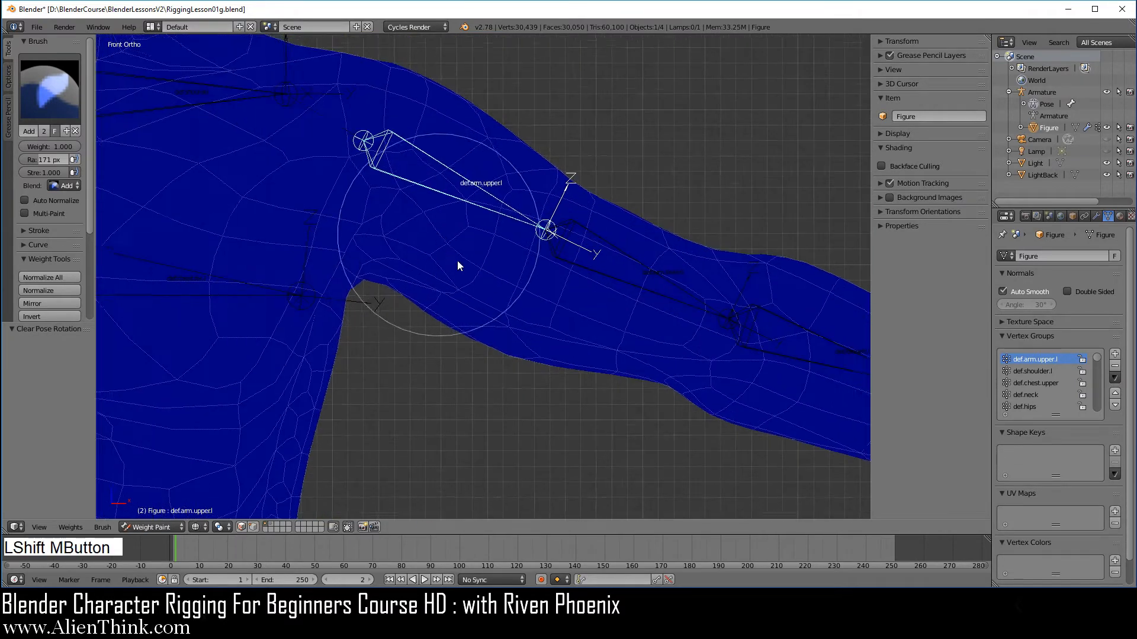
shift+middle_drag(456, 264, 525, 363)
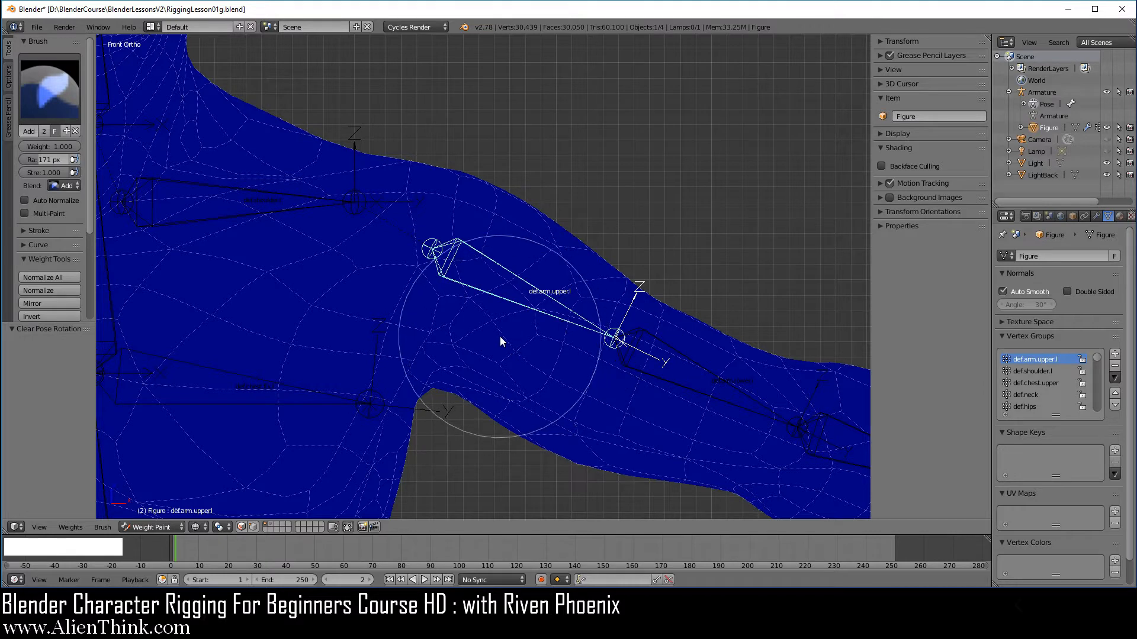
mouse_move(499, 344)
mouse_down()
mouse_move(495, 365)
mouse_move(604, 380)
mouse_move(469, 321)
mouse_move(550, 331)
mouse_up()
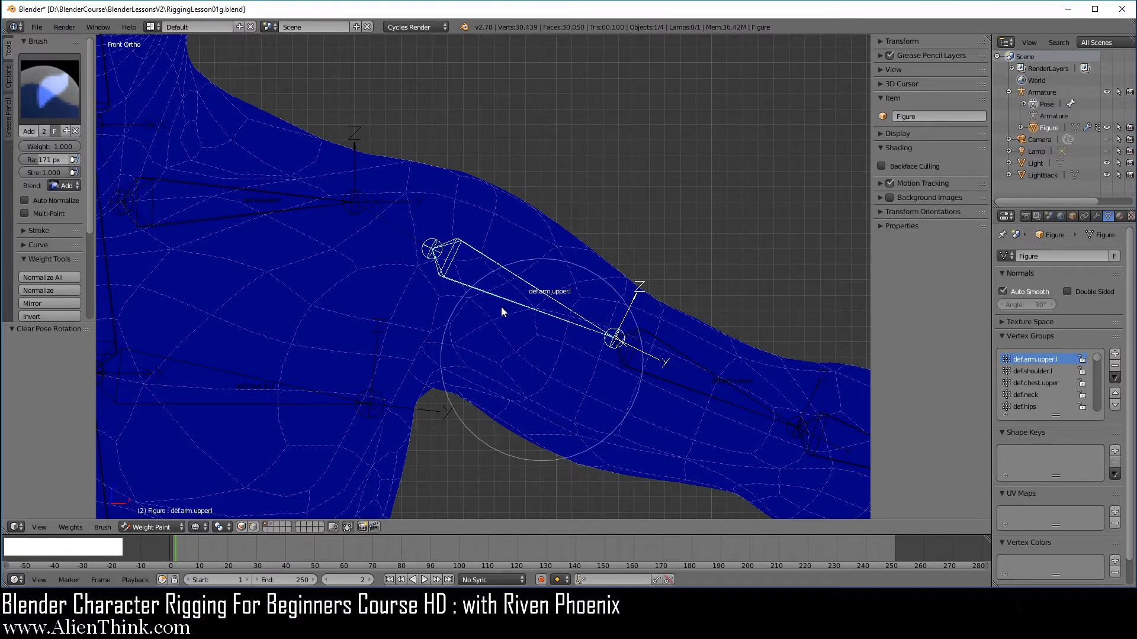
Disable the brush's Restrict option and paint weight 1.000 over the upper arm near the armpit.
click(9, 81)
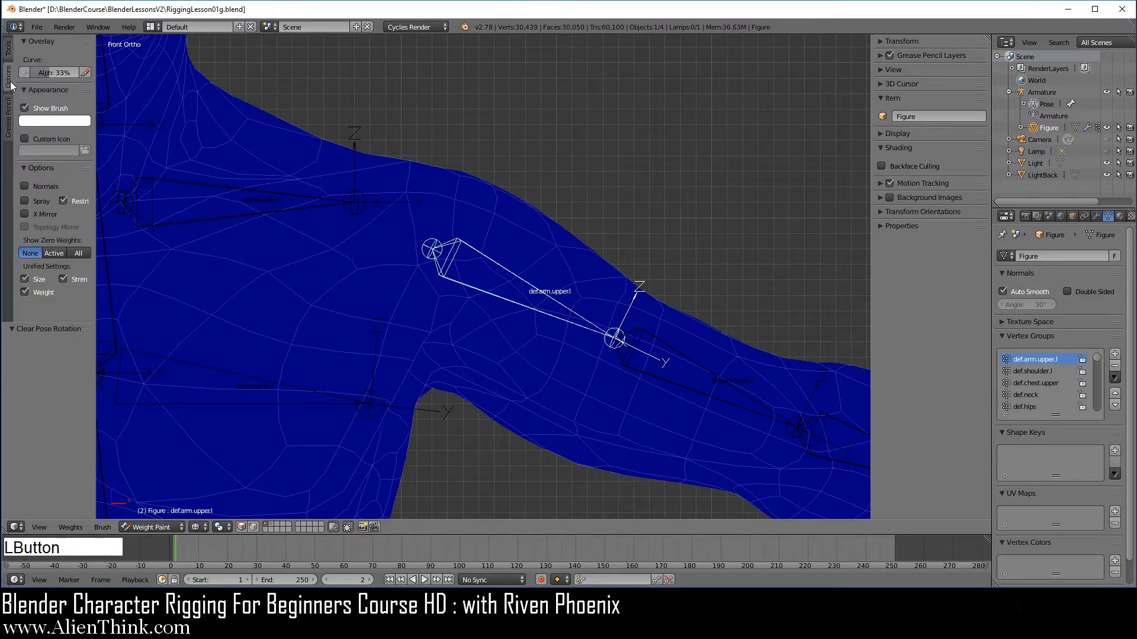
click(62, 201)
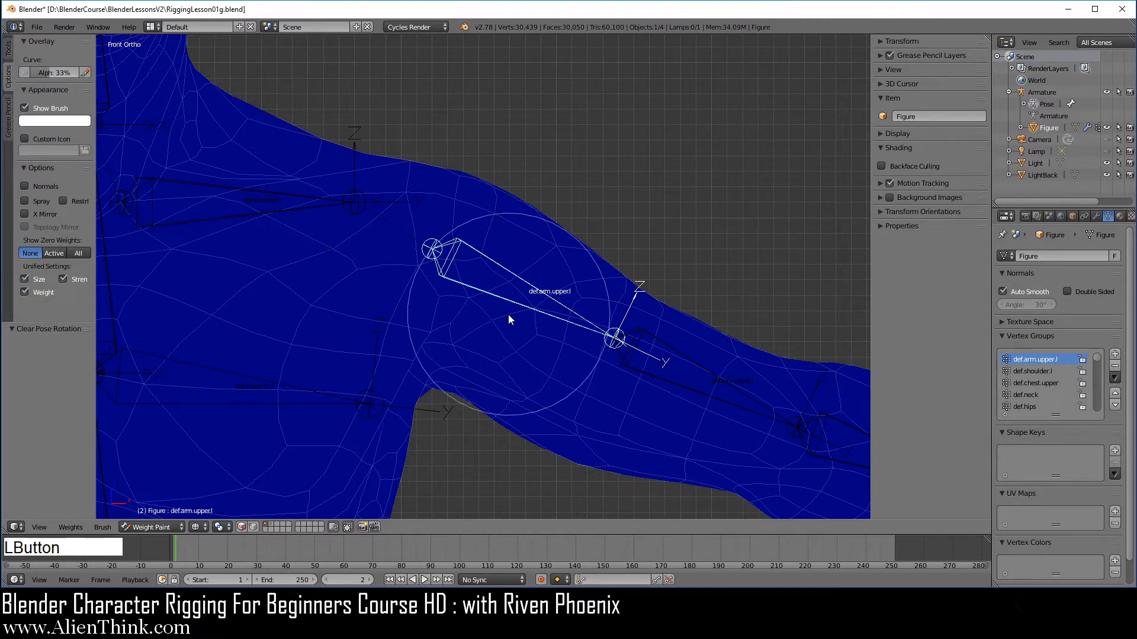
mouse_move(508, 314)
mouse_down()
mouse_move(444, 337)
mouse_move(538, 383)
mouse_up()
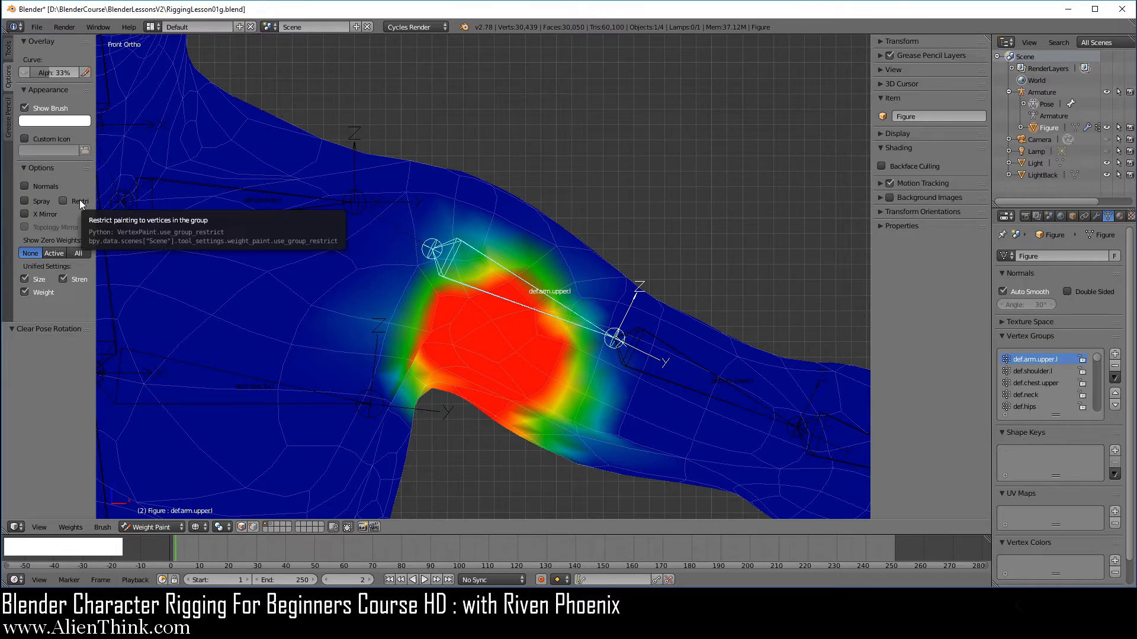
Set the Add brush's weight to 0.198.
scroll(495, 254, down, 4)
shift+middle_drag(388, 344, 525, 152)
scroll(495, 284, up, 2)
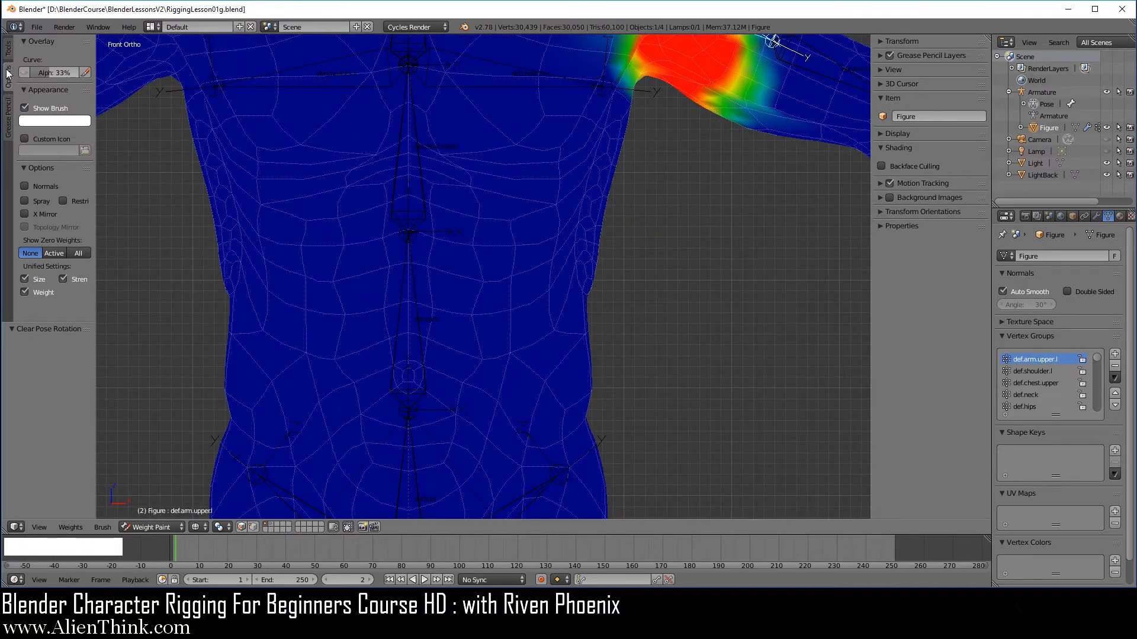
click(9, 49)
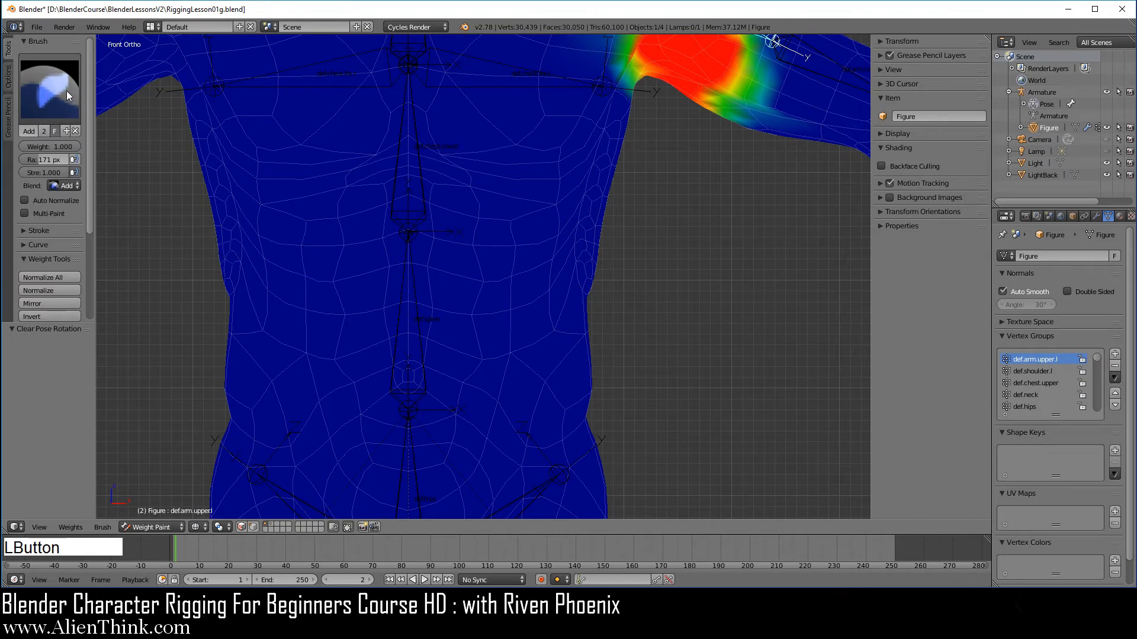
click(50, 147)
text(0.01)
key(Return)
drag(23, 146, 36, 146)
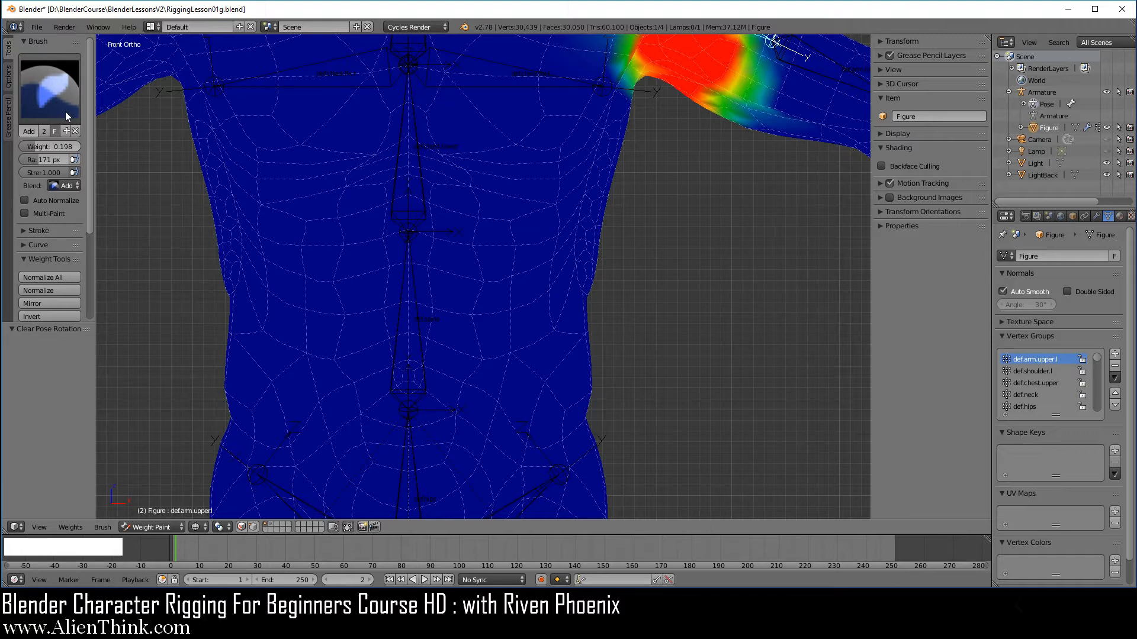
With Spray off, paint two overlapping Add strokes over the character's left side of the abdomen.
click(9, 82)
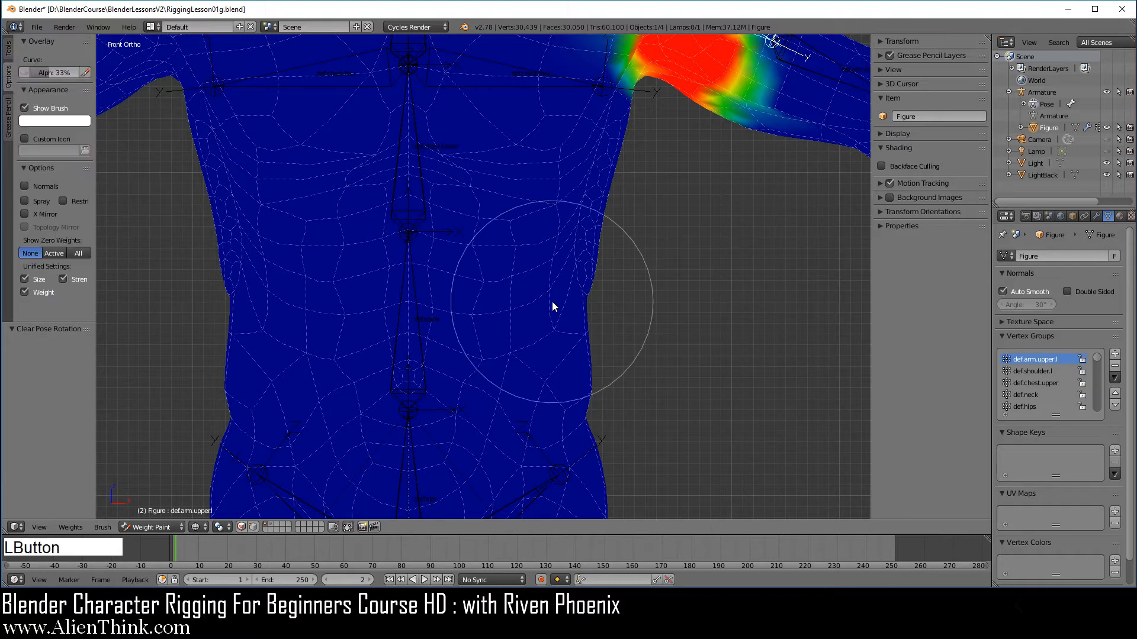
scroll(488, 292, up, 1)
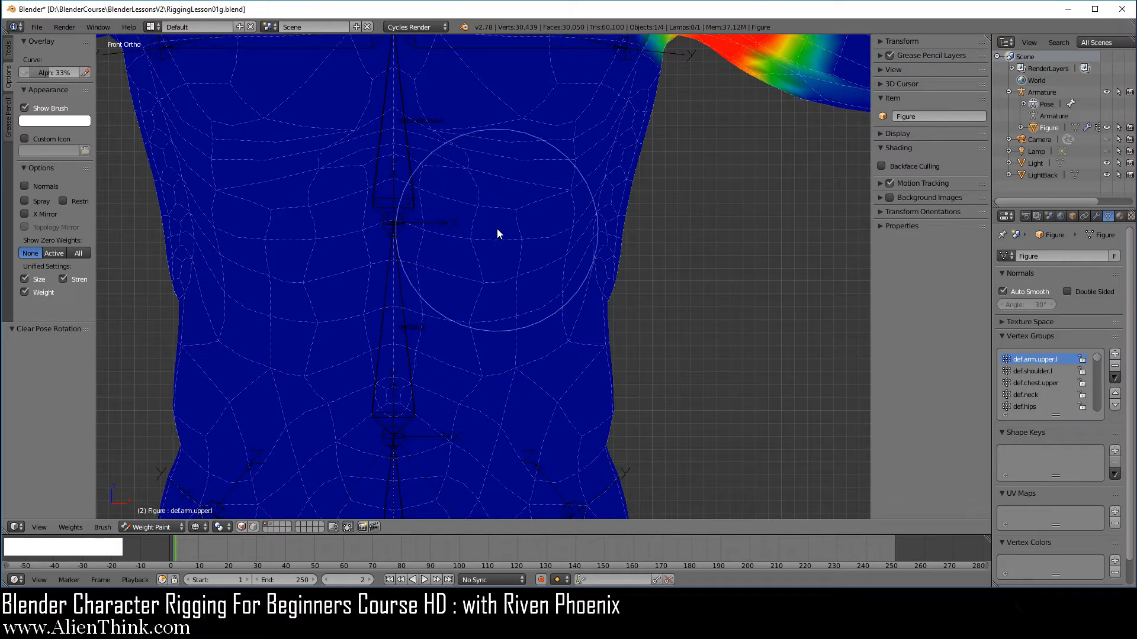
mouse_move(492, 238)
mouse_down()
mouse_move(441, 240)
mouse_move(426, 292)
mouse_move(489, 345)
mouse_move(554, 251)
mouse_move(468, 236)
mouse_move(464, 357)
mouse_move(545, 277)
mouse_move(460, 248)
mouse_move(519, 355)
mouse_move(503, 228)
mouse_move(461, 279)
mouse_move(482, 330)
mouse_up()
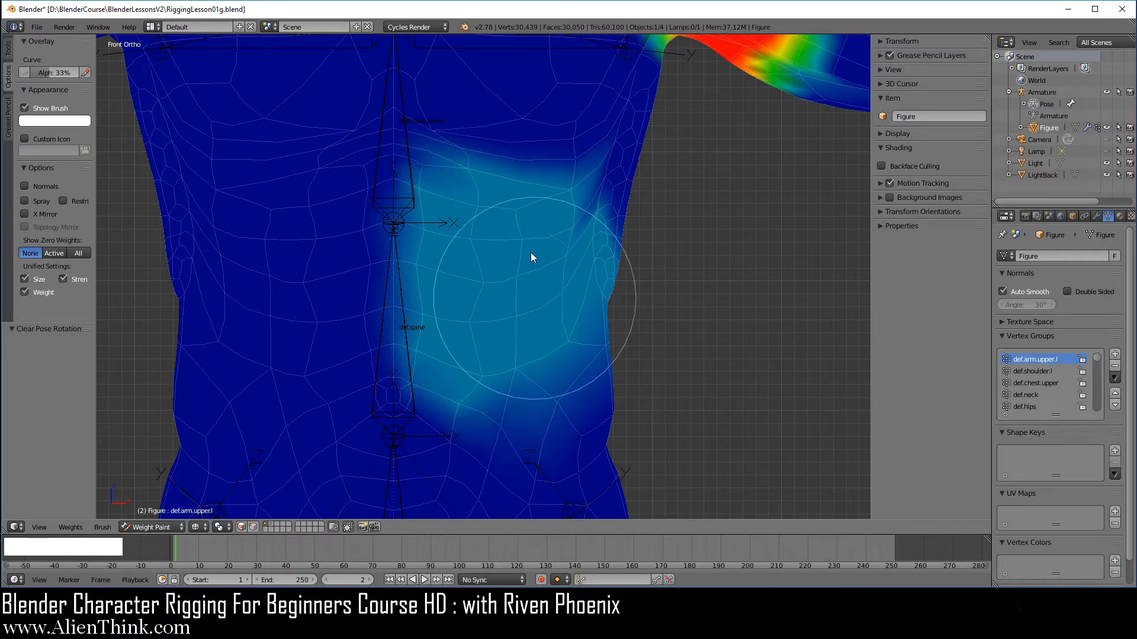
mouse_move(513, 241)
mouse_down()
mouse_move(478, 286)
mouse_move(488, 331)
mouse_move(554, 238)
mouse_move(475, 281)
mouse_move(496, 351)
mouse_move(535, 273)
mouse_move(505, 227)
mouse_move(466, 301)
mouse_move(519, 343)
mouse_move(540, 253)
mouse_move(488, 247)
mouse_up()
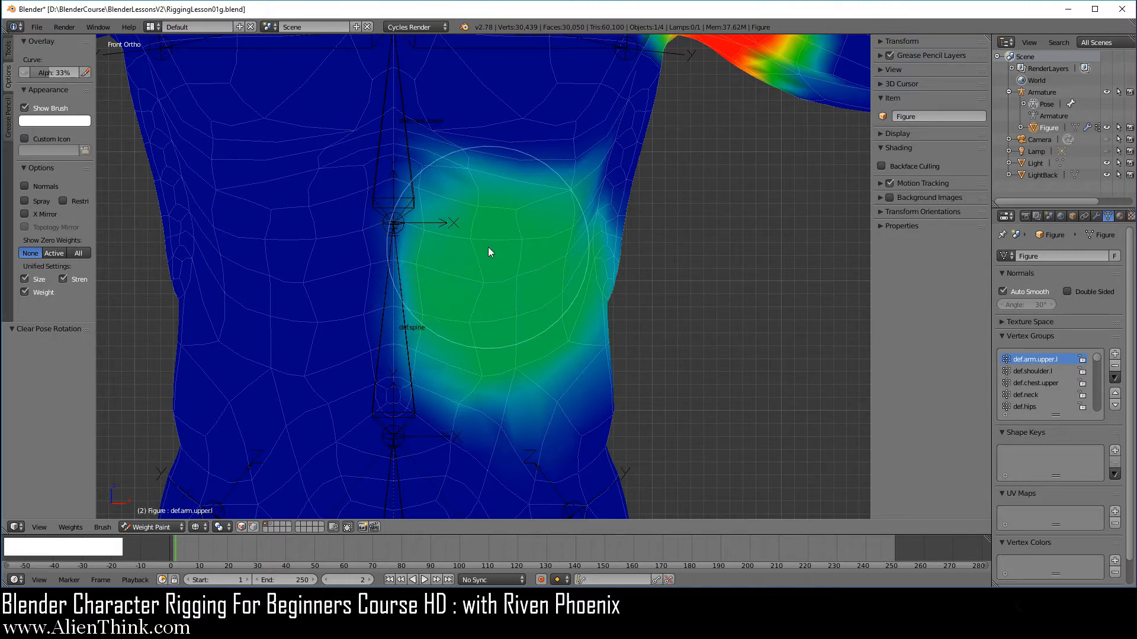
Check the Add brush's settings and undo the two weight strokes on the abdomen.
click(9, 52)
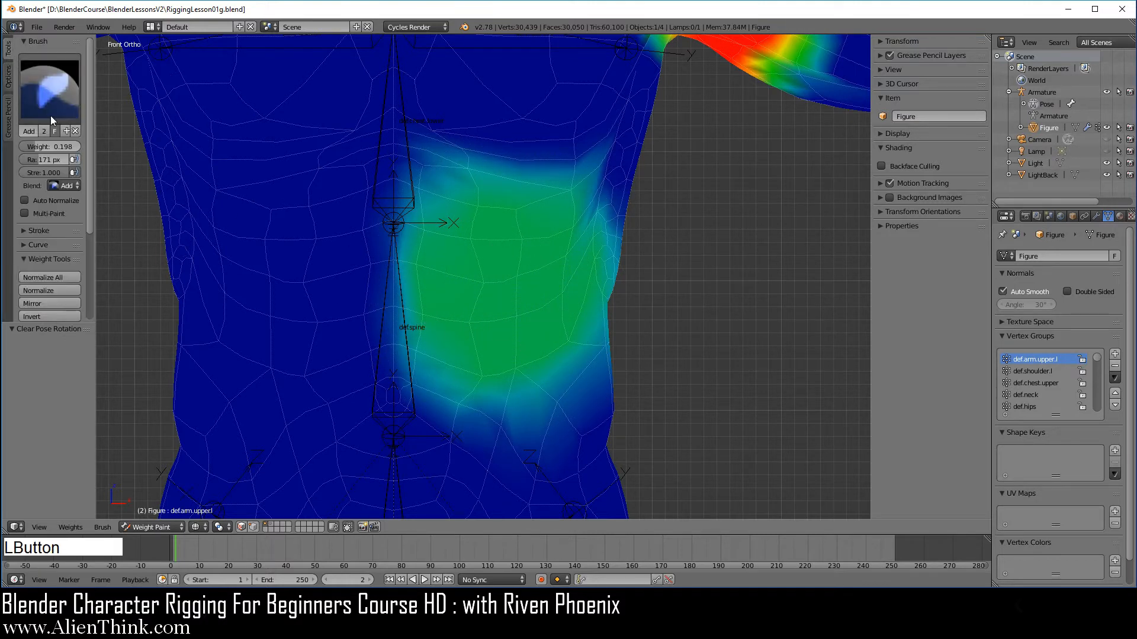
click(6, 77)
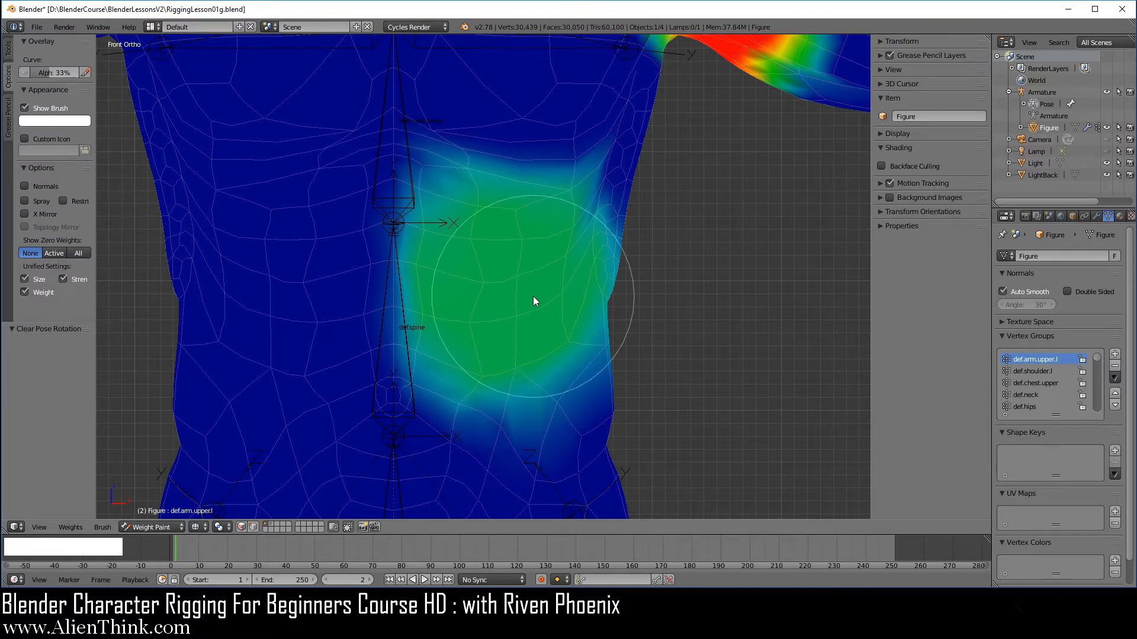
key(ctrl+z)
key(ctrl+z)
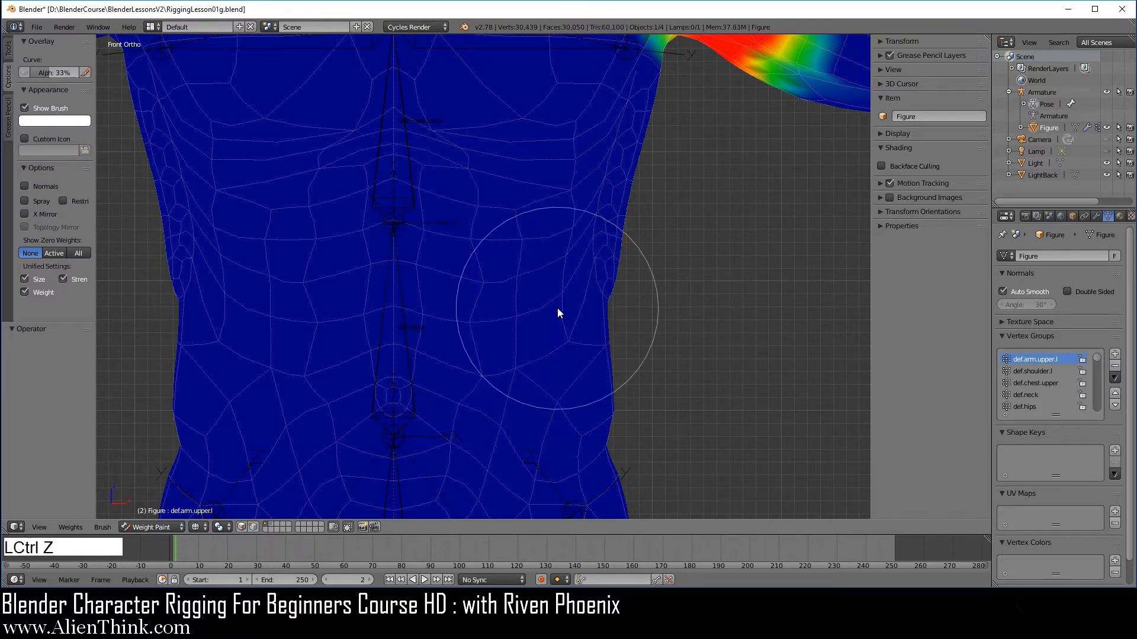
Enable the brush's Spray option, and switch to the Blur brush to check its options before returning to Add.
click(35, 202)
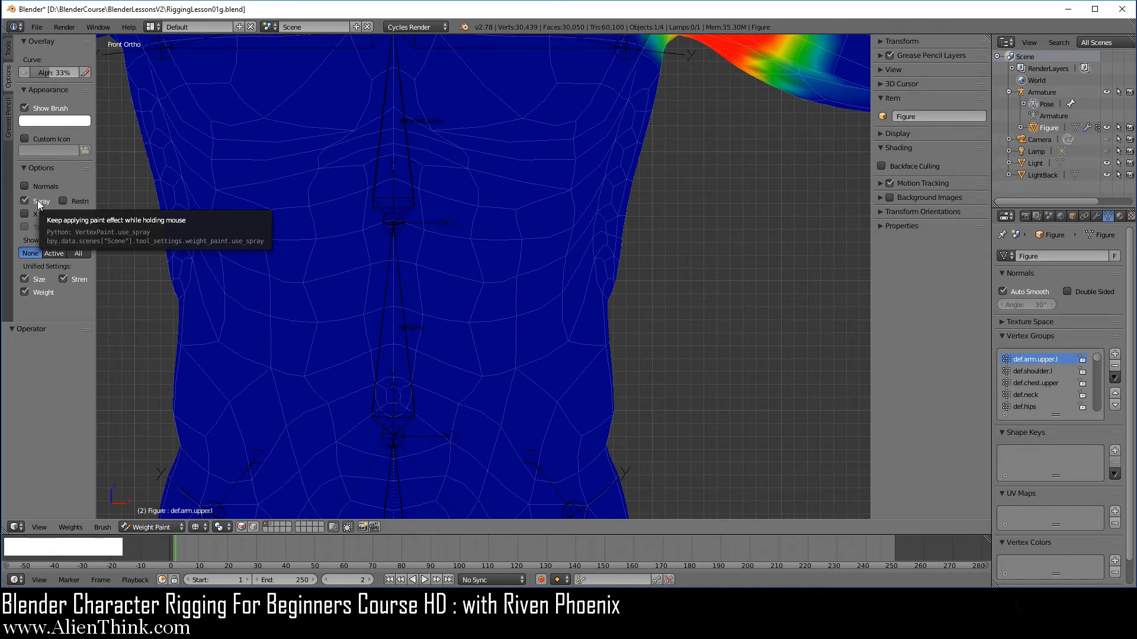
click(8, 47)
click(58, 88)
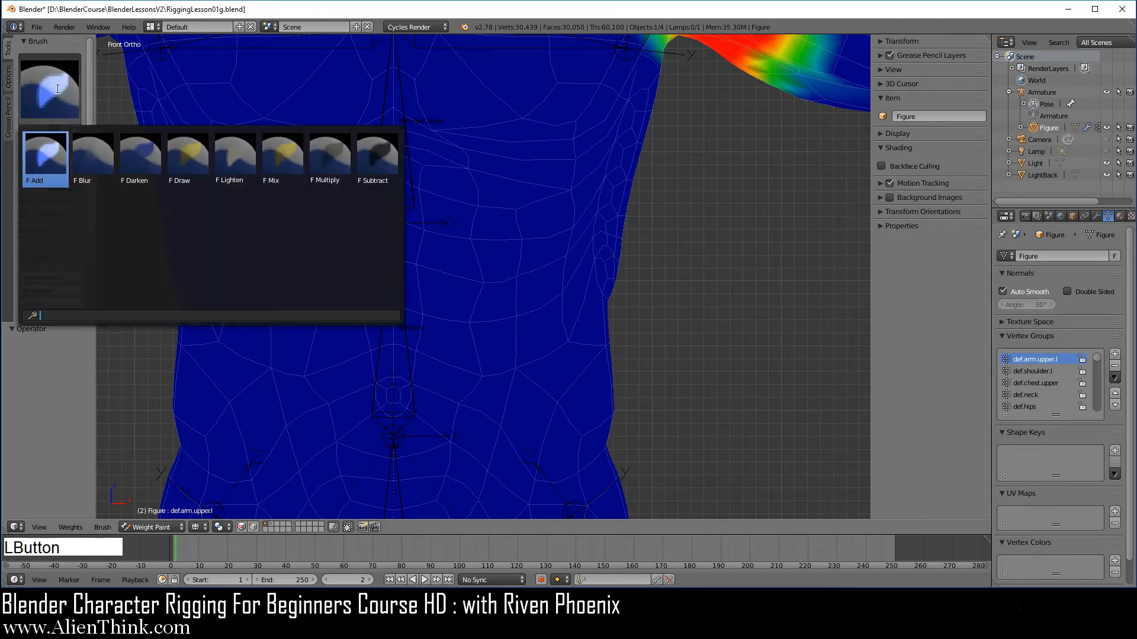
click(92, 155)
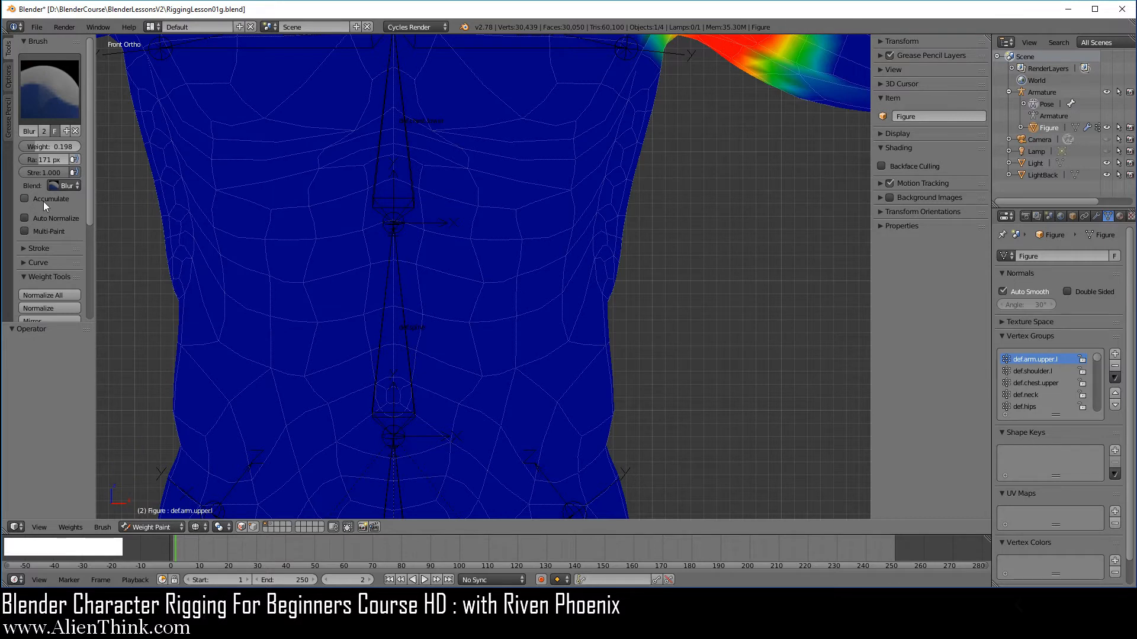
click(49, 89)
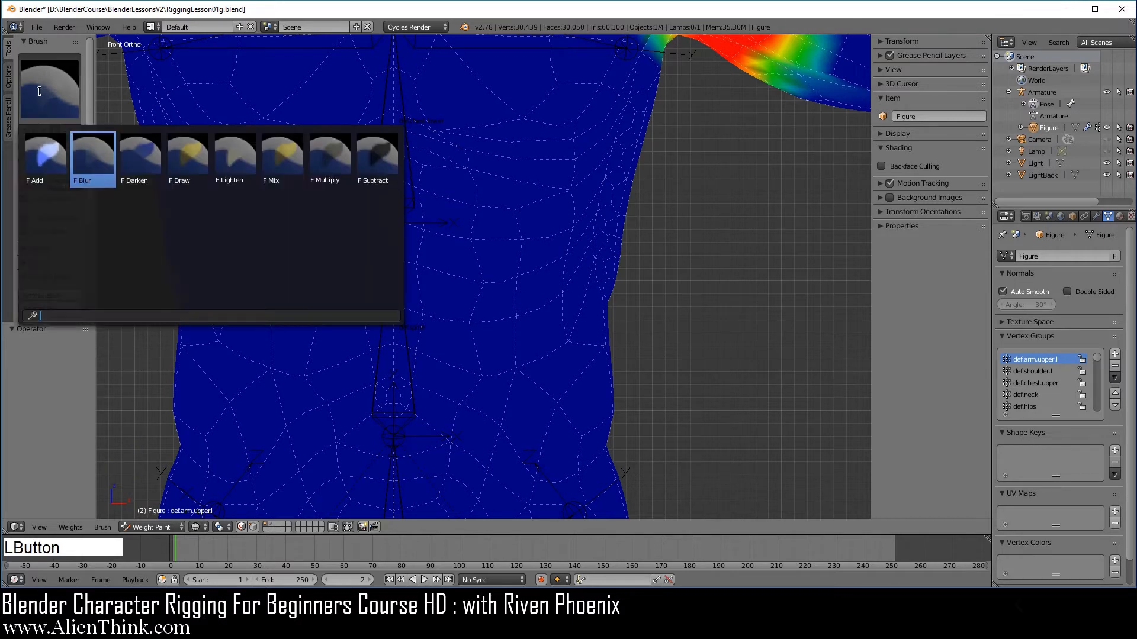
click(51, 161)
With Spray enabled, paint a continuous Add stroke over the character's left side of the abdomen.
click(8, 77)
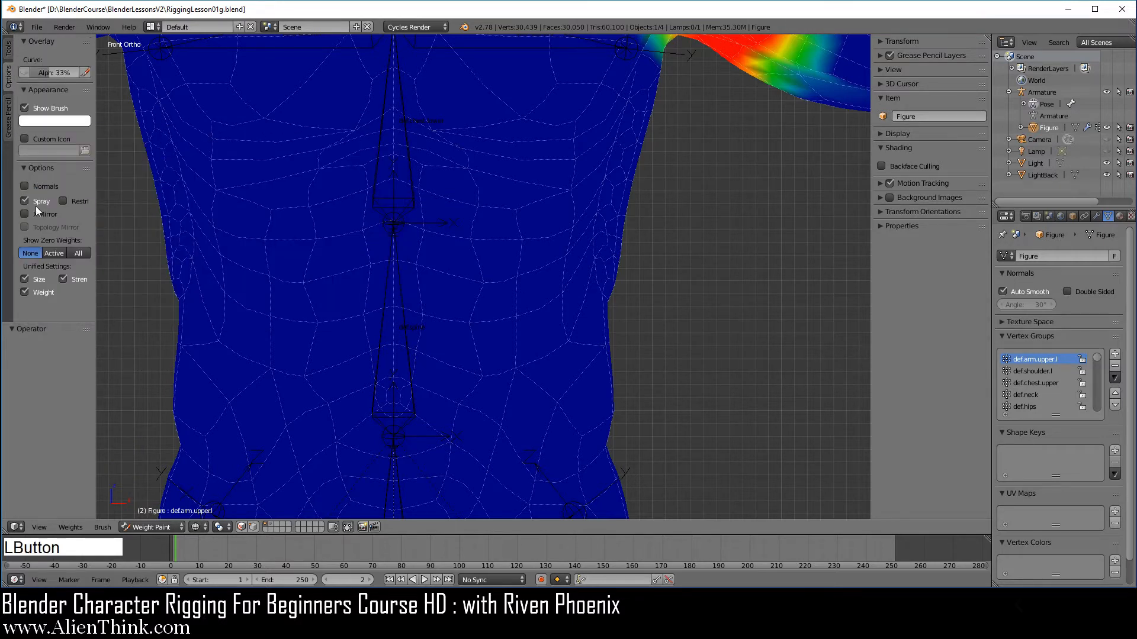
mouse_move(497, 233)
mouse_down()
mouse_move(482, 239)
mouse_move(456, 326)
mouse_move(488, 378)
mouse_move(531, 296)
mouse_move(477, 257)
mouse_move(468, 372)
mouse_move(538, 295)
mouse_move(473, 242)
mouse_move(480, 319)
mouse_up()
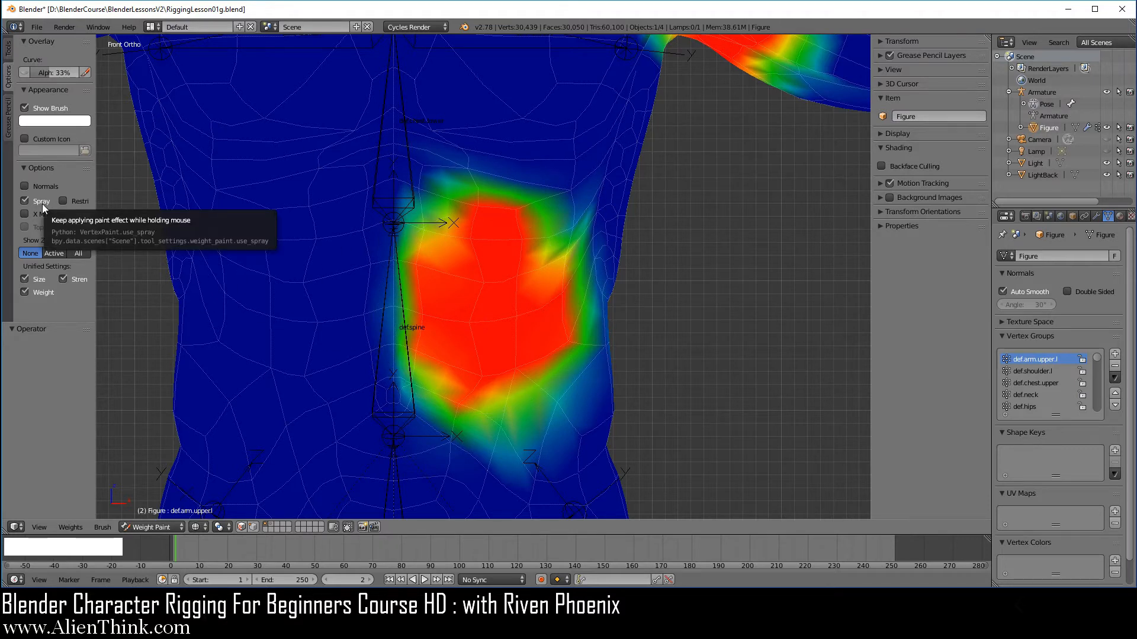
Reopen the recent file RiggingLesson01g.blend, discarding the painted test weights.
click(37, 27)
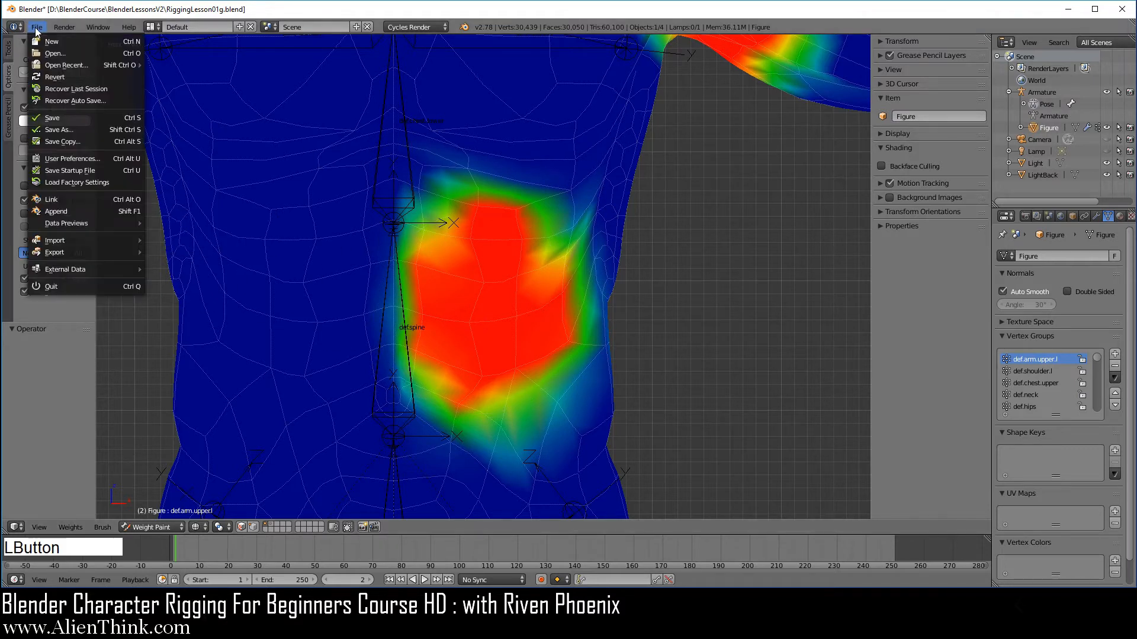
mouse_move(115, 66)
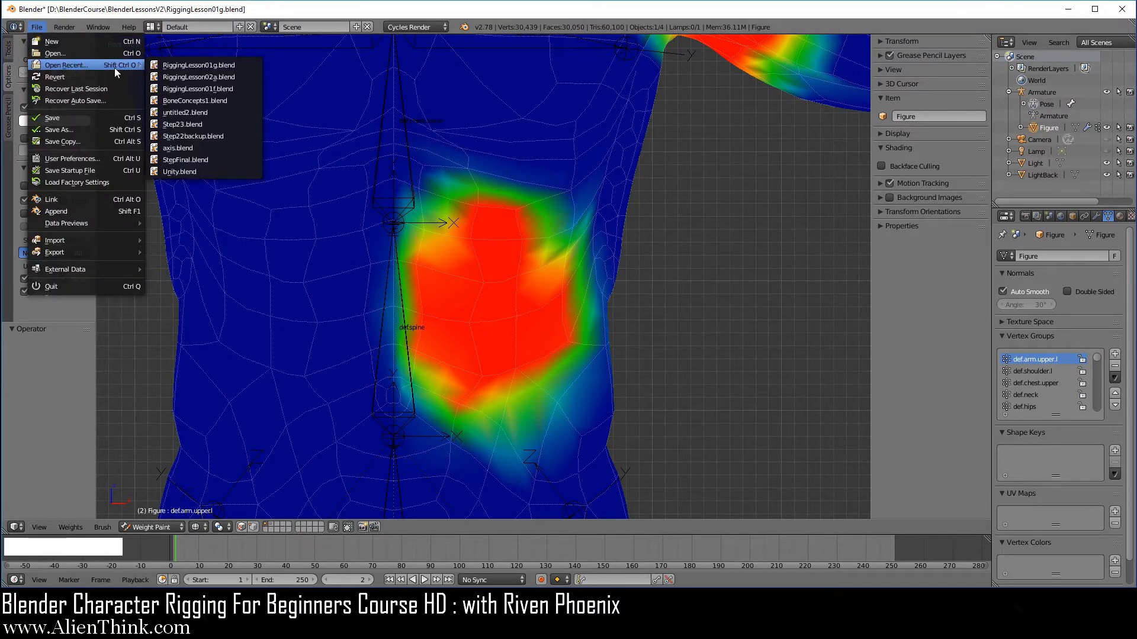
click(176, 65)
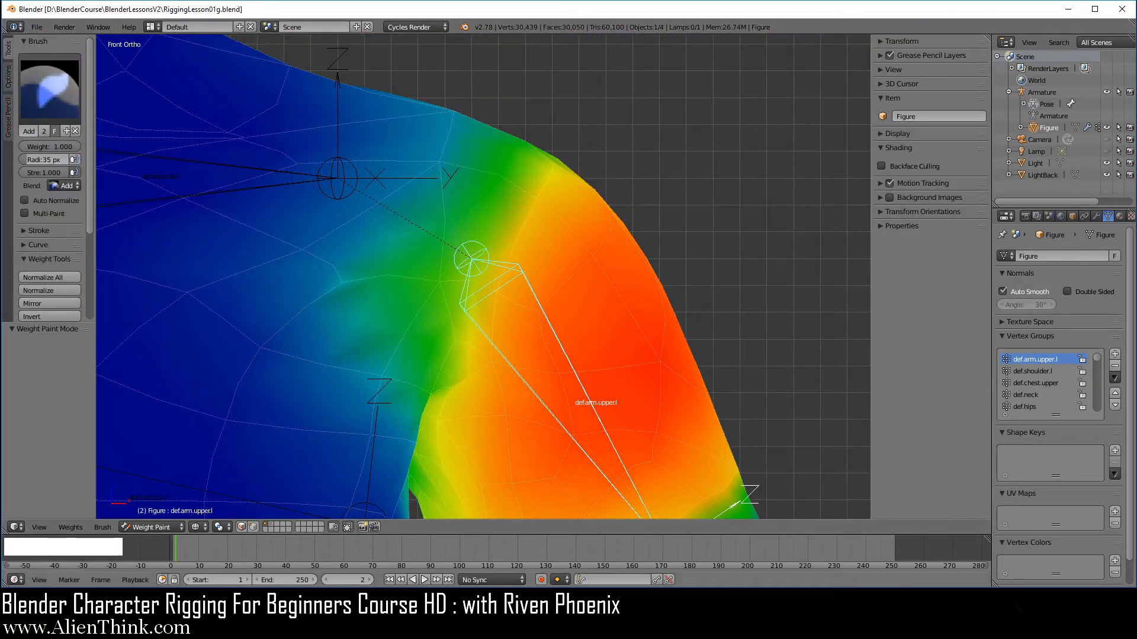
Bring up the weight paint brush options and clear the left upper arm bone's rotation.
key(F3)
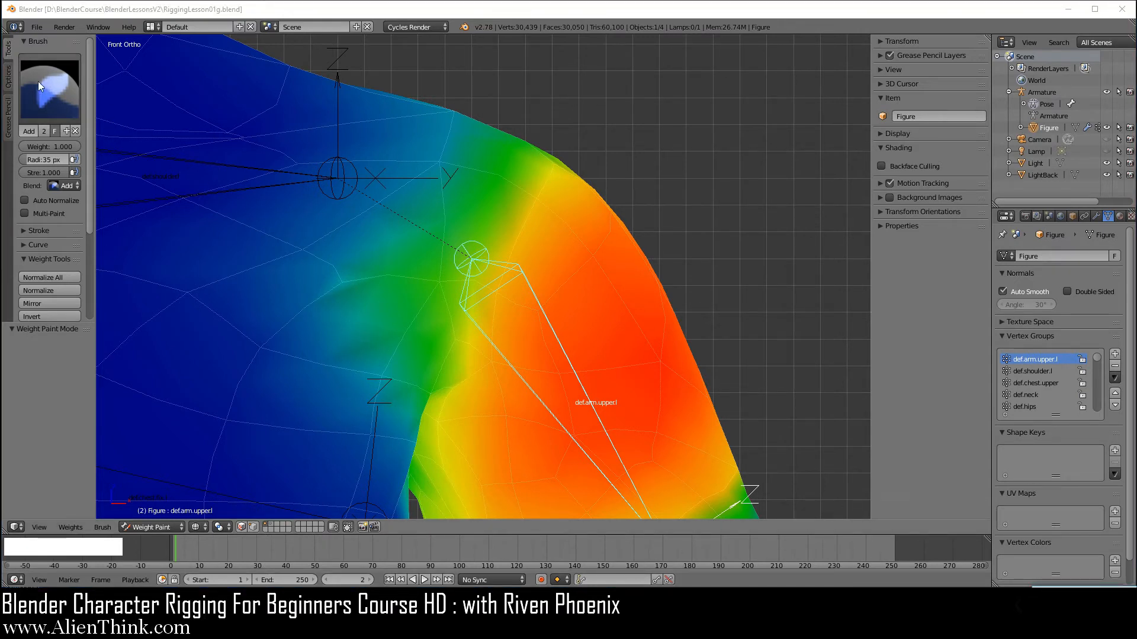
click(8, 76)
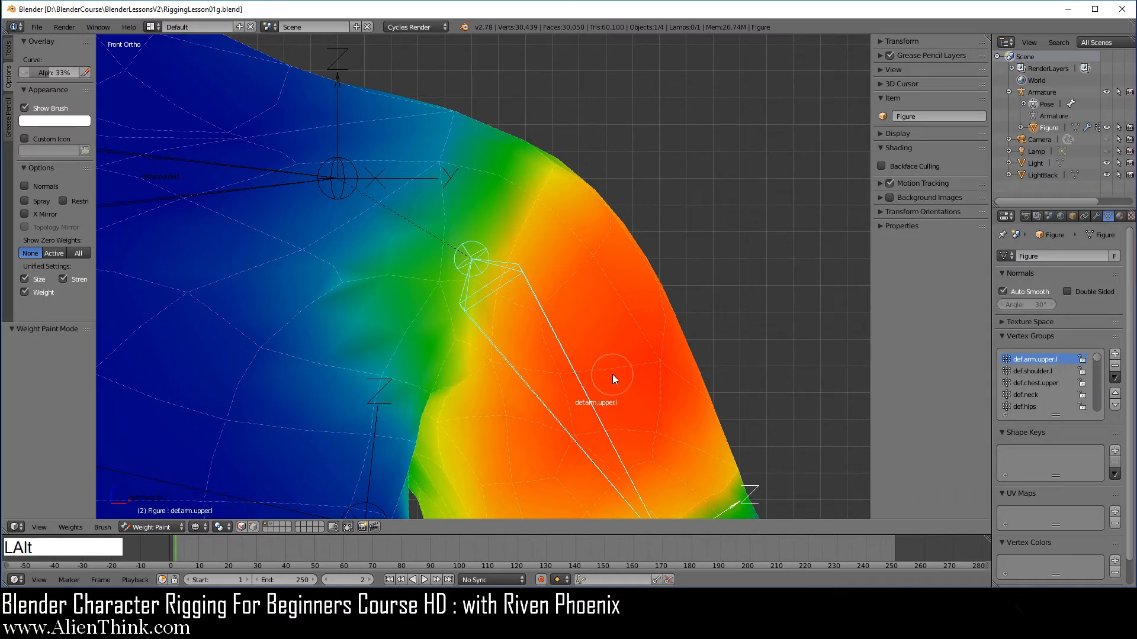
key(alt+r)
scroll(584, 373, down, 4)
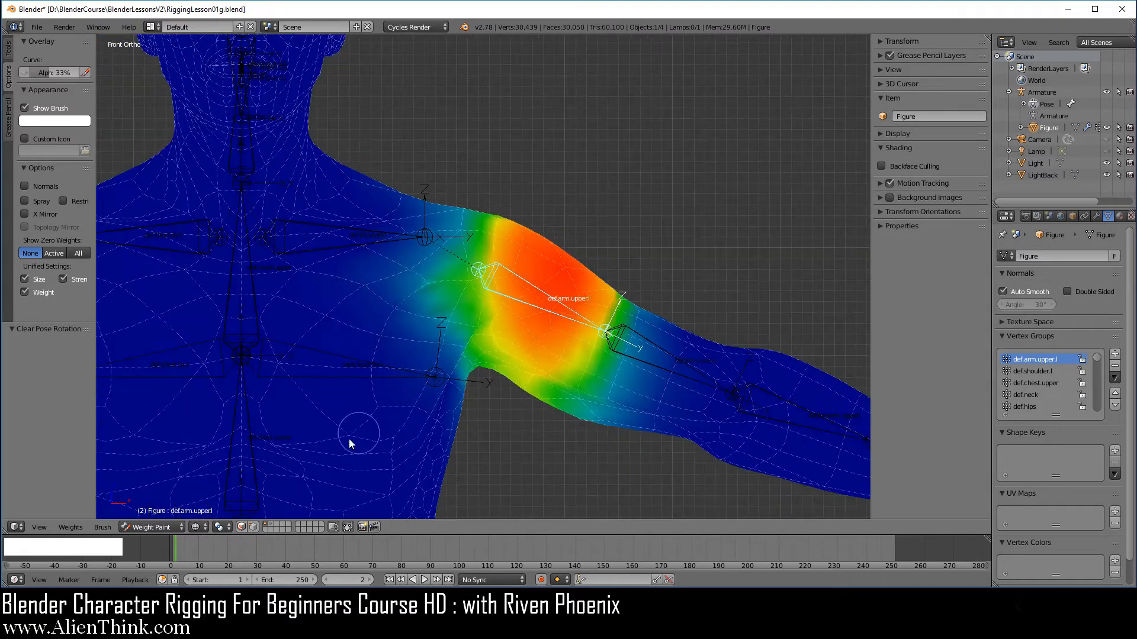
Put the figure in Object Mode with solid shading and apply its Mirror modifier.
click(162, 527)
click(154, 513)
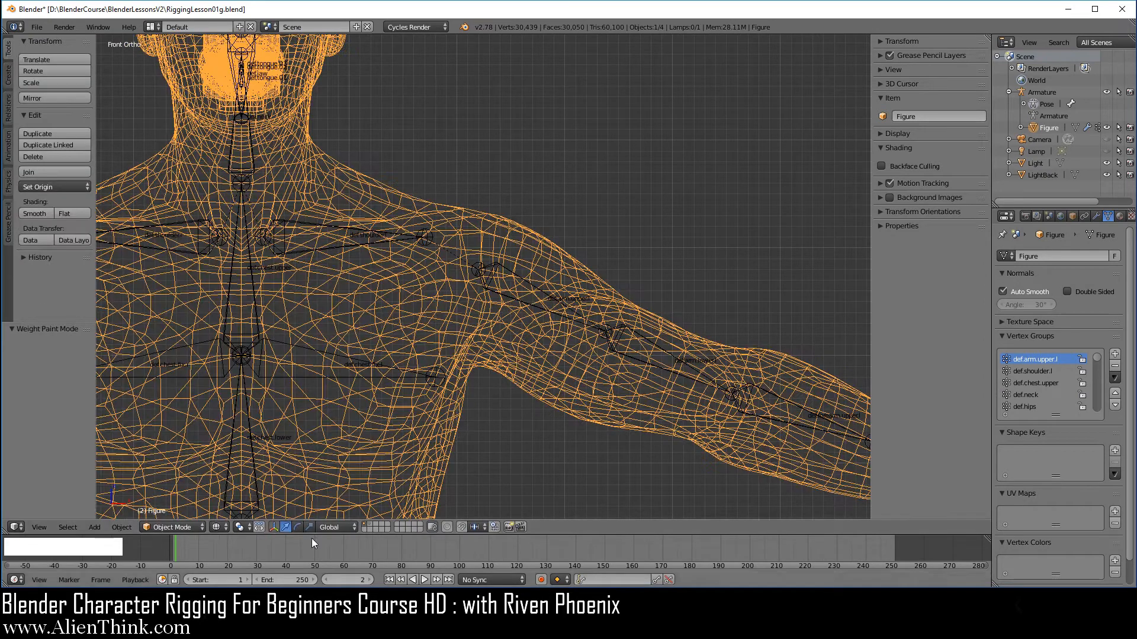
key(z)
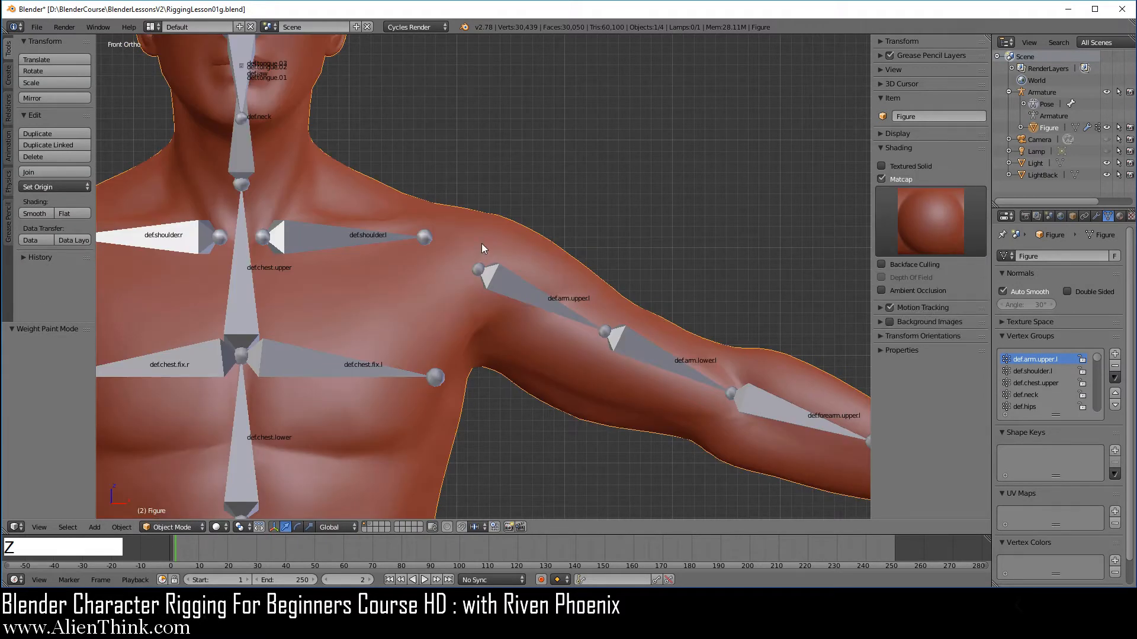
click(1096, 216)
click(1003, 276)
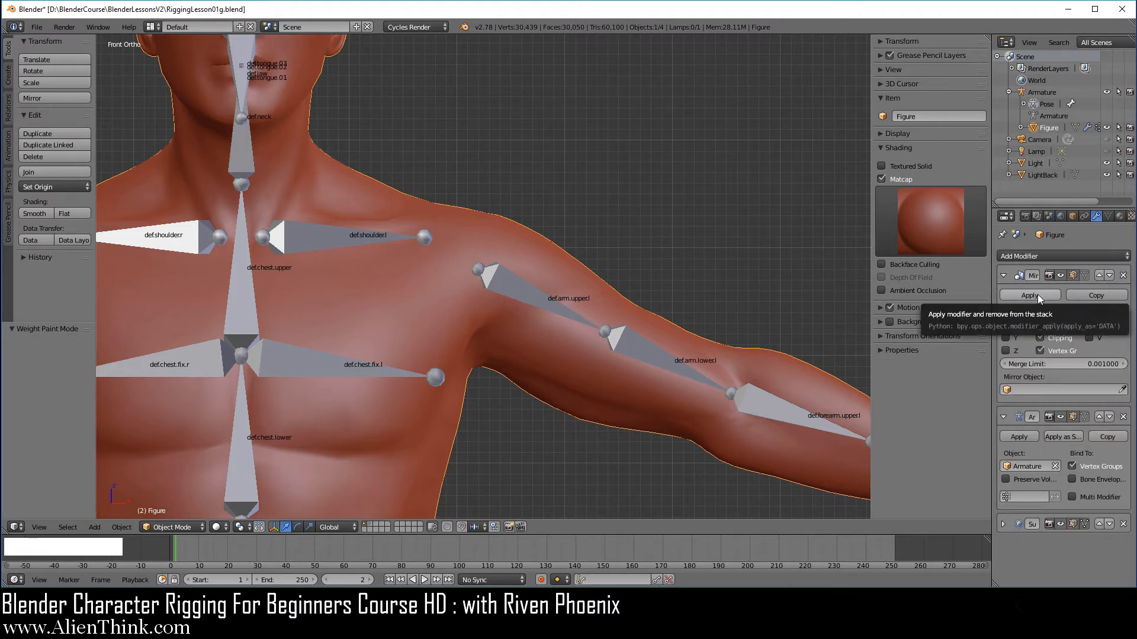
click(1038, 293)
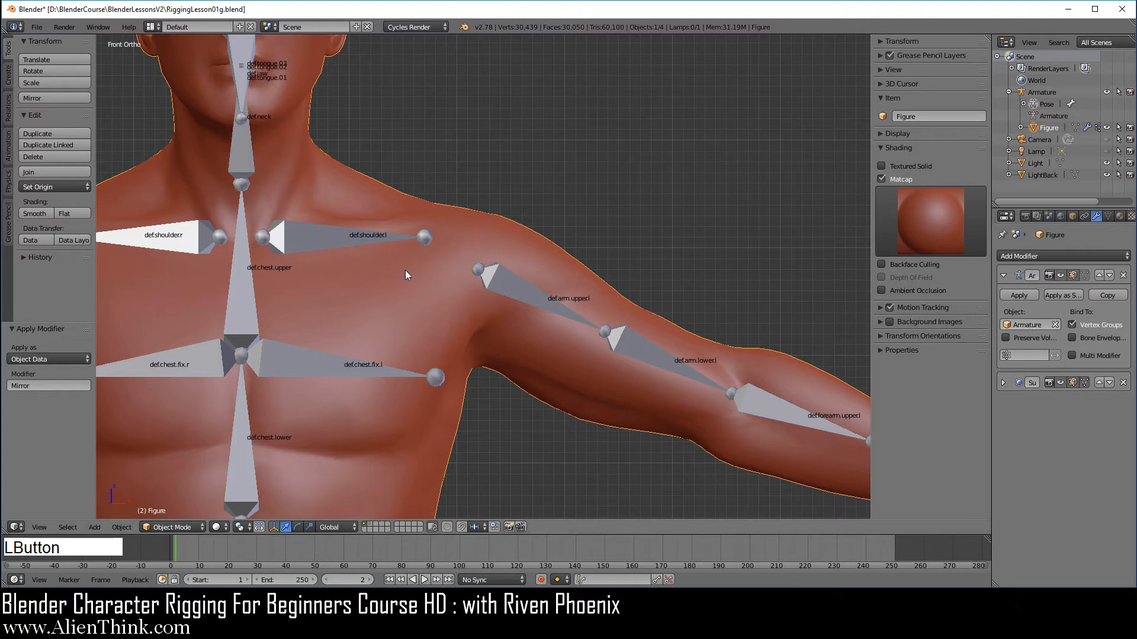
In Edit Mode, select all of the figure's vertices and remove them from all vertex groups.
click(177, 527)
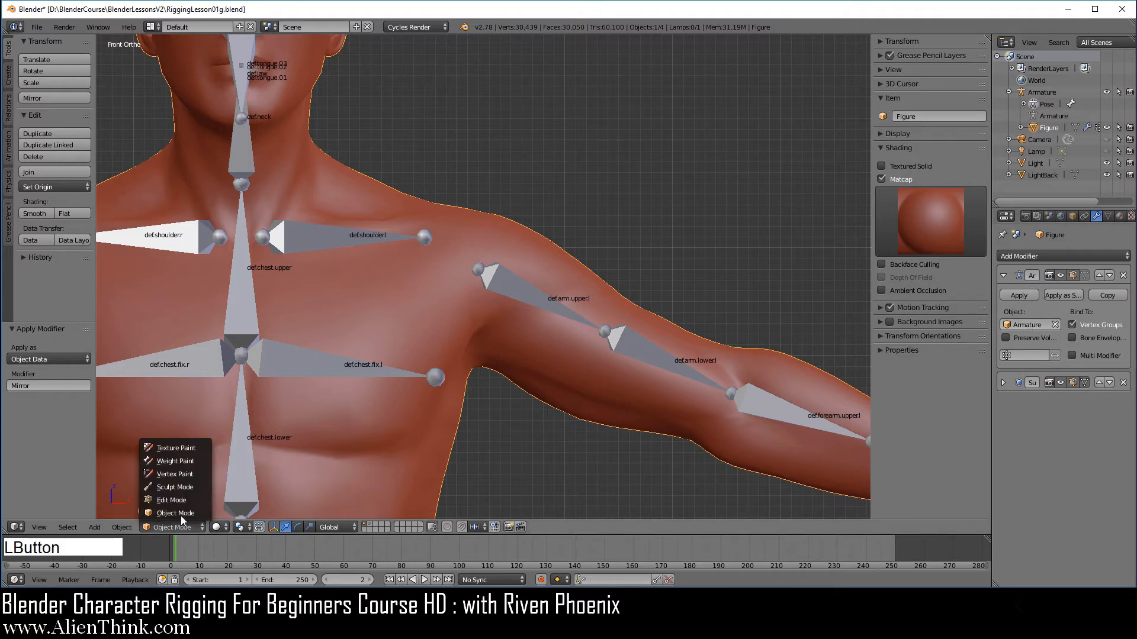
click(181, 499)
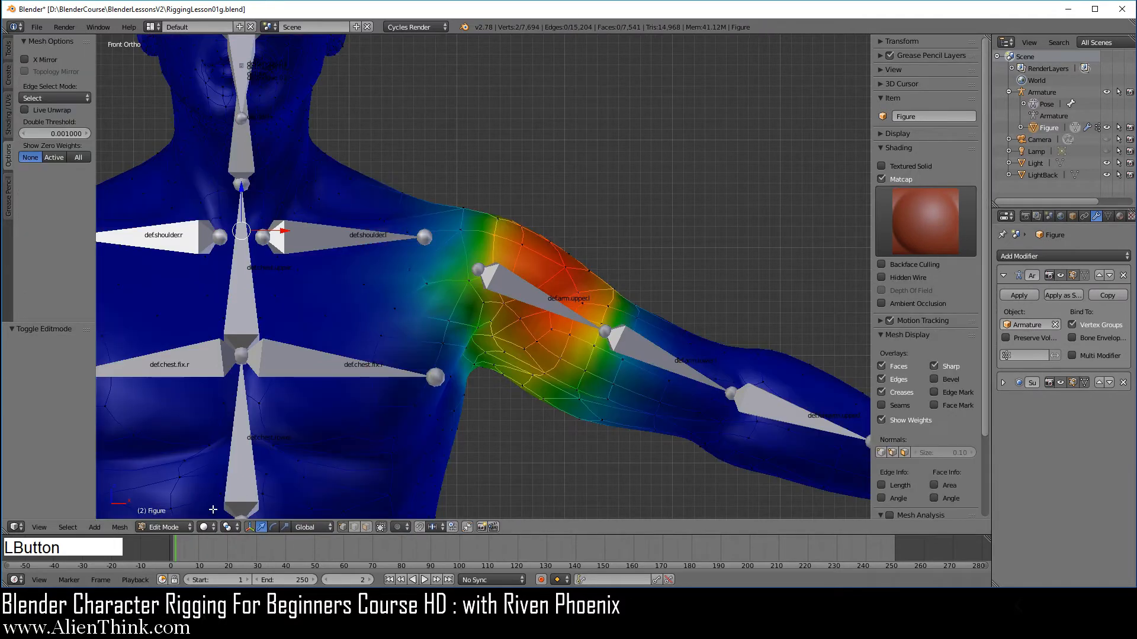
key(a)
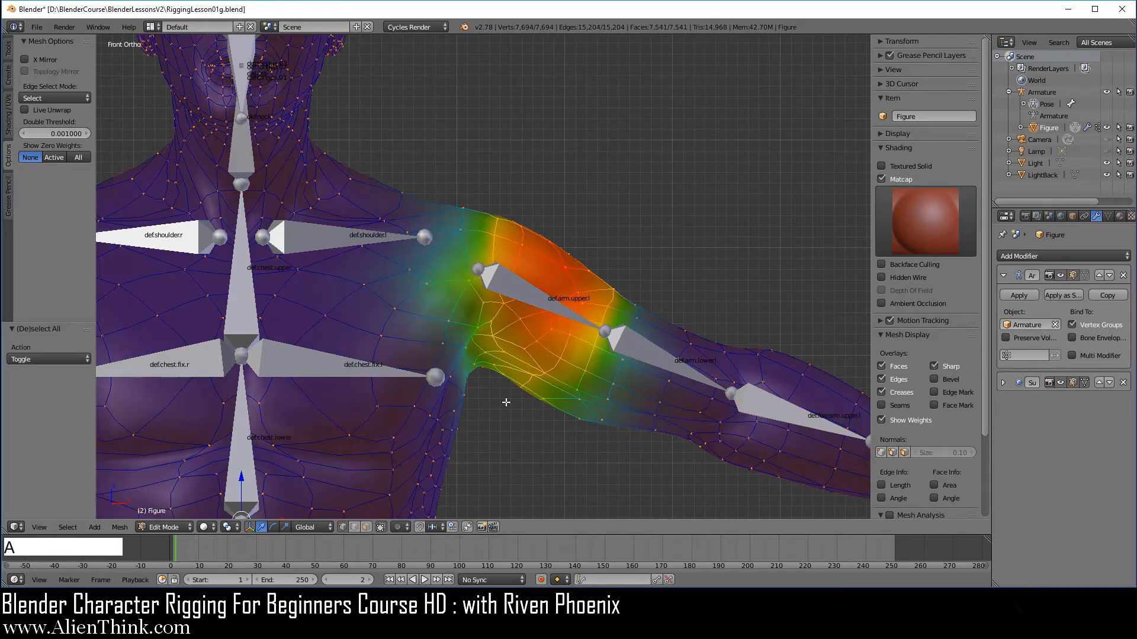
click(1108, 216)
click(1115, 377)
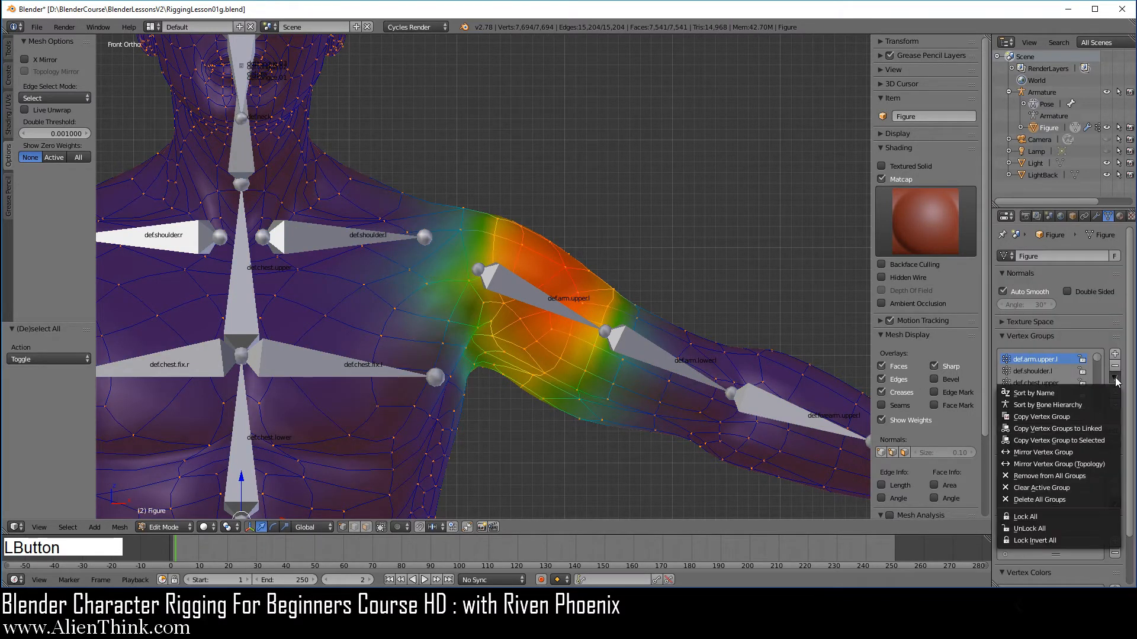
click(1075, 477)
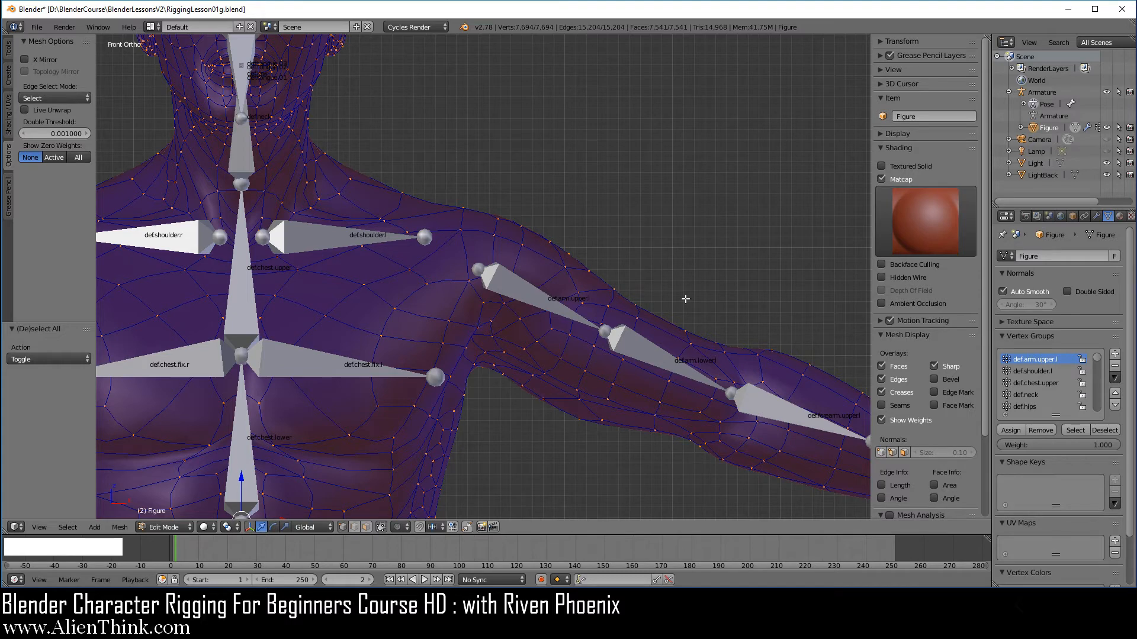
Turn off Matcap and Show Weights, deselect the whole mesh, and select one vertex on the character's left shoulder.
click(885, 180)
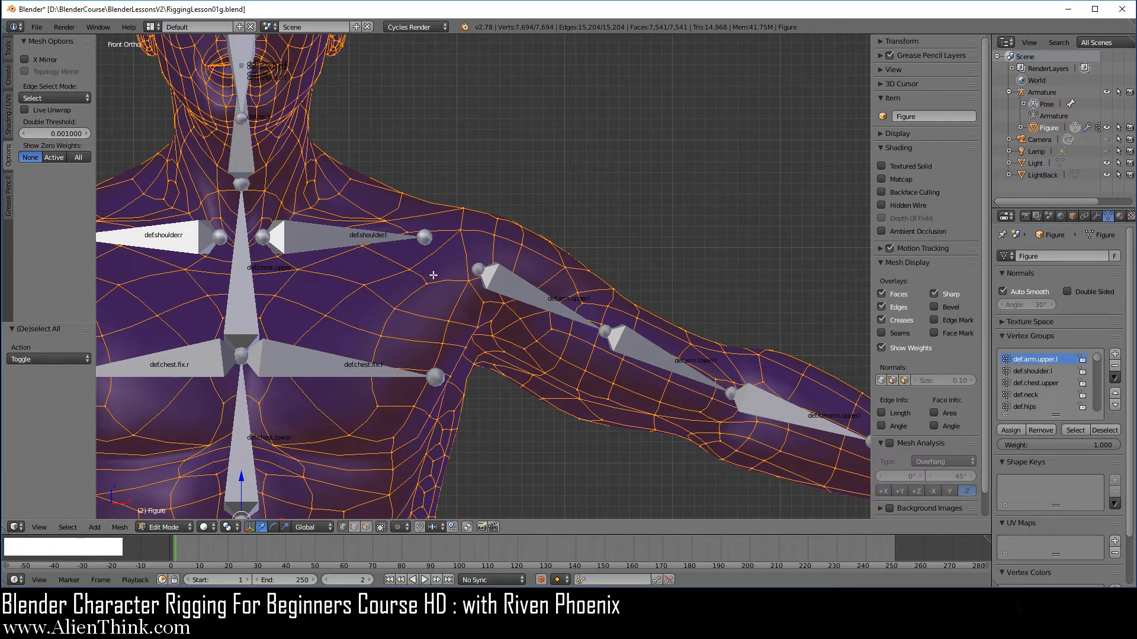
key(a)
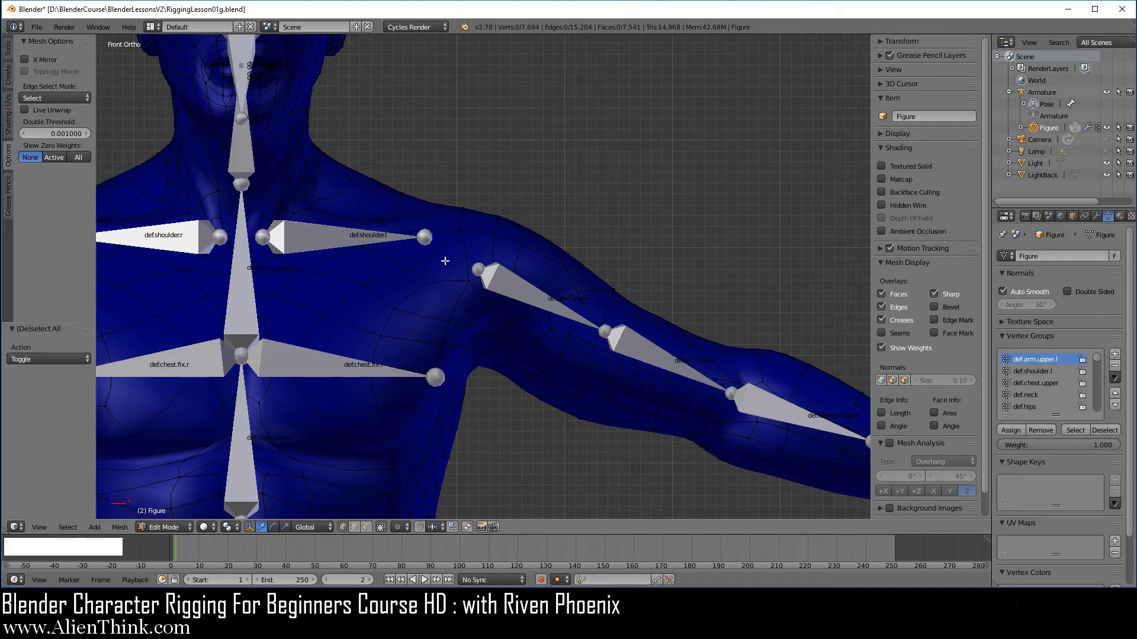
shift+middle_drag(340, 299, 590, 286)
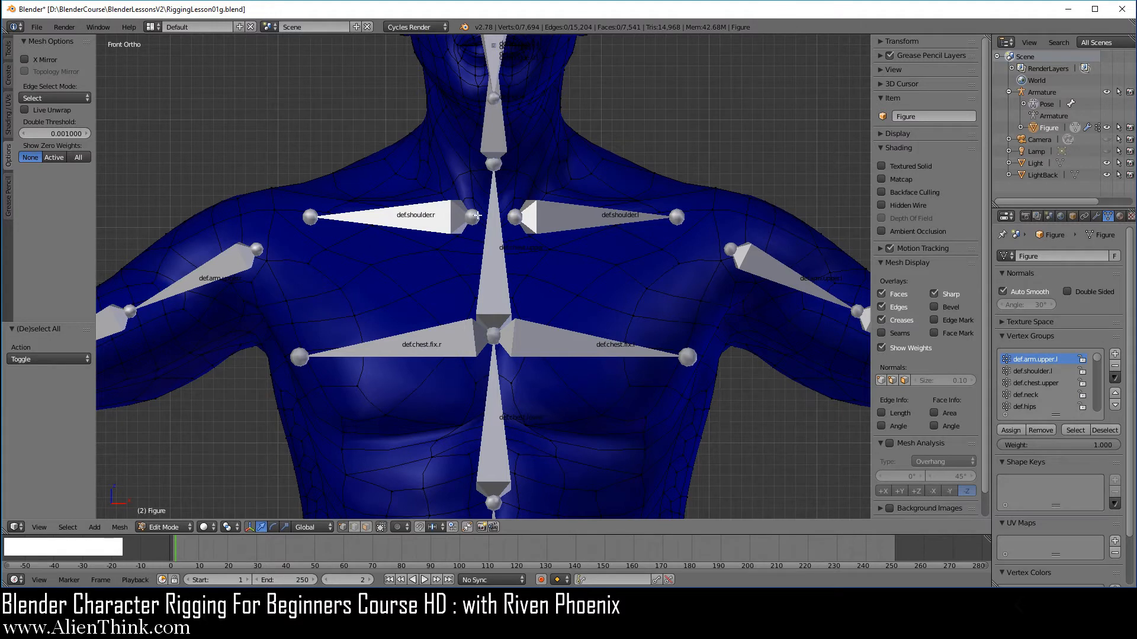
right_click(715, 208)
click(904, 348)
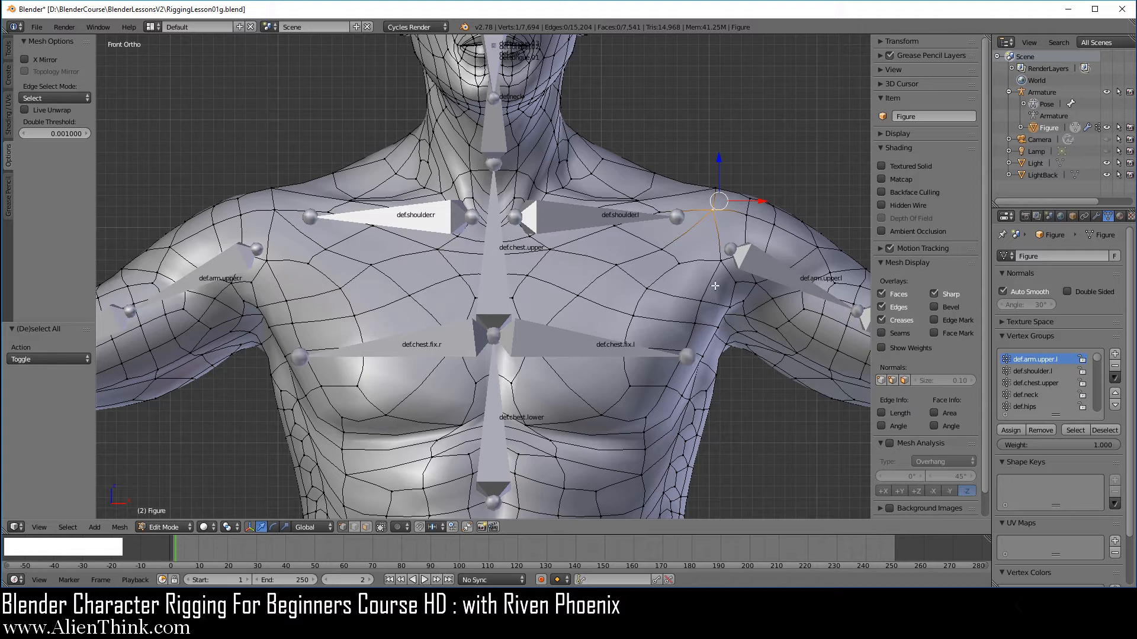
With X Mirror off, raise two vertices on the character's left shoulder about 0.046 along Z and undo the move.
key(shift)
shift+right_click(715, 191)
drag(719, 155, 728, 105)
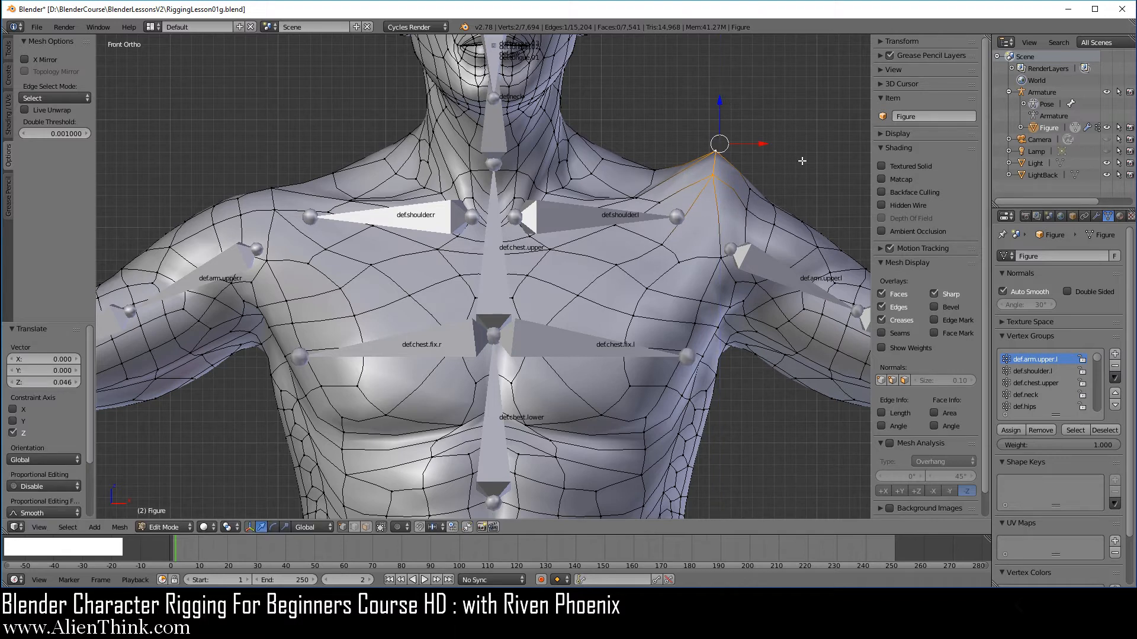
key(ctrl+z)
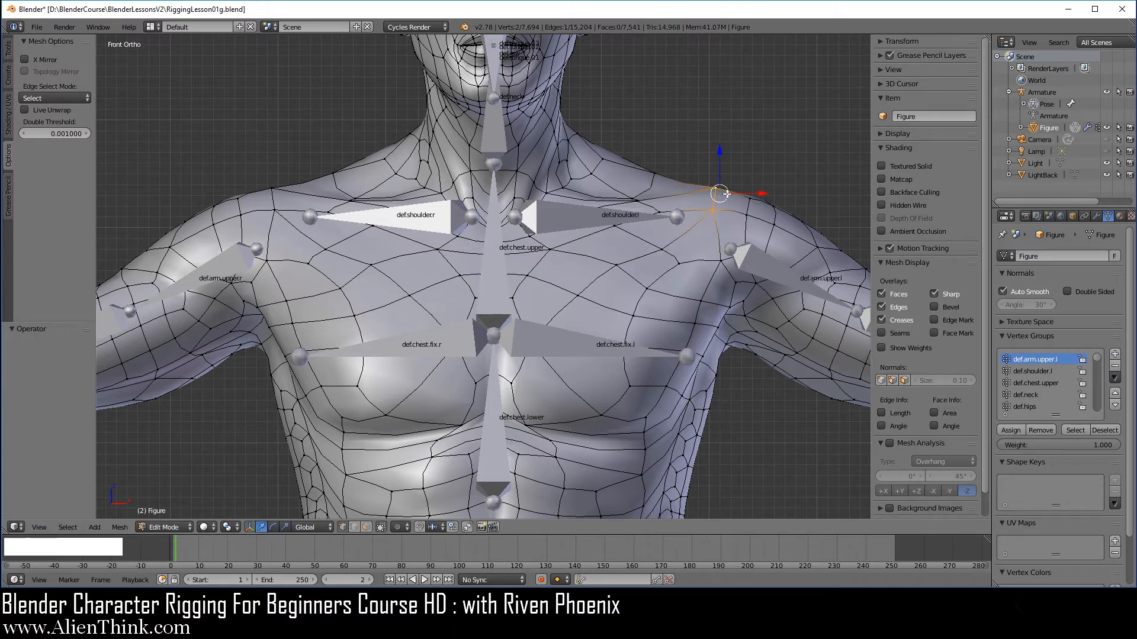
Enable X Mirror, raise the two left shoulder vertices about 0.056 along Z, and undo the move.
click(24, 59)
drag(719, 150, 724, 88)
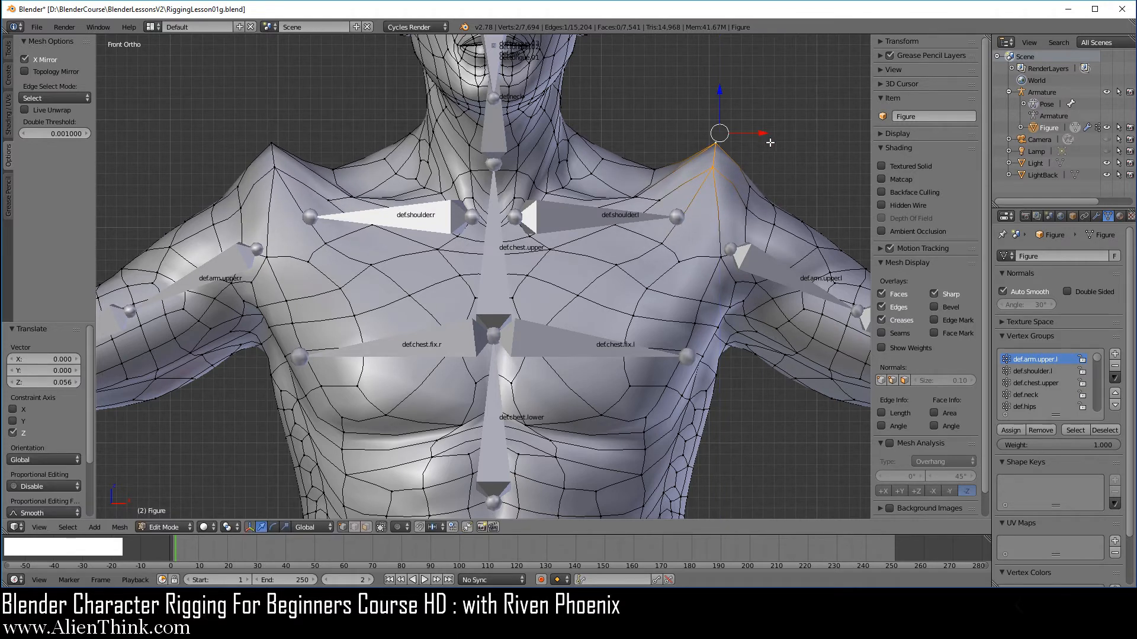
key(ctrl+z)
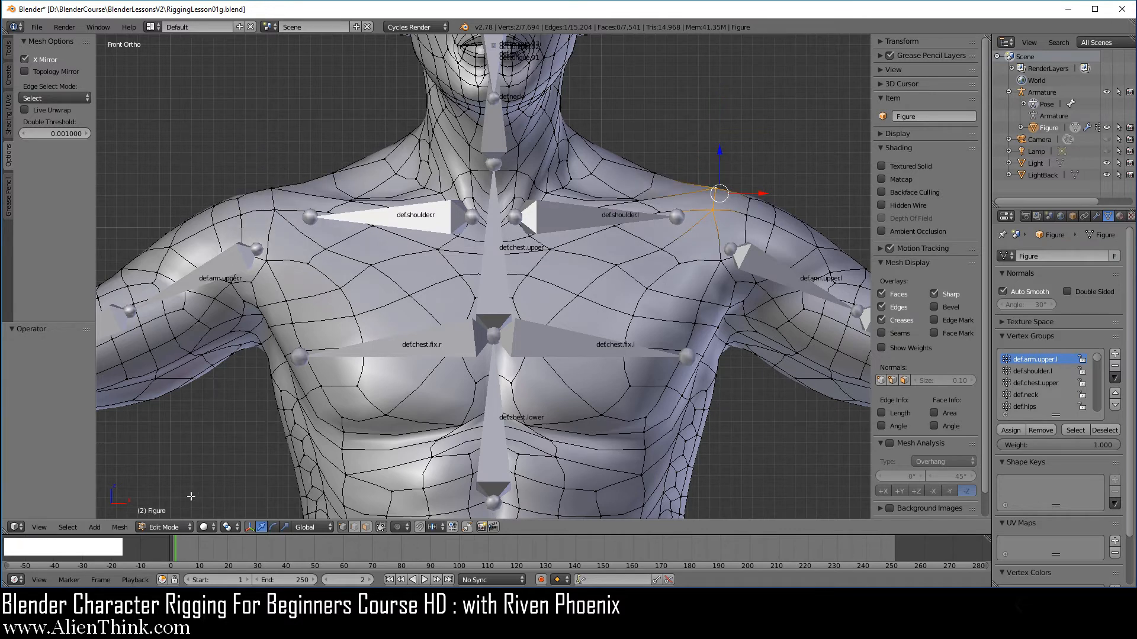
Turn X Mirror off and raise four vertices on top of the character's right shoulder about 0.022 along Z.
click(172, 528)
click(33, 61)
right_click(273, 209)
shift+right_click(271, 187)
shift+right_click(241, 213)
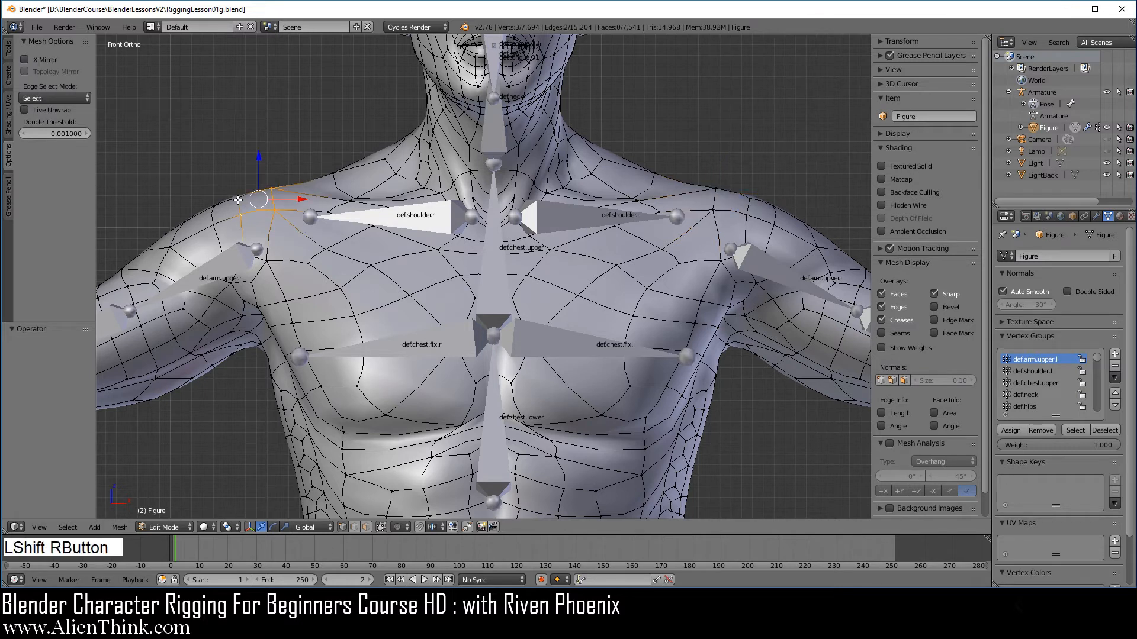
shift+right_click(239, 199)
drag(254, 157, 259, 136)
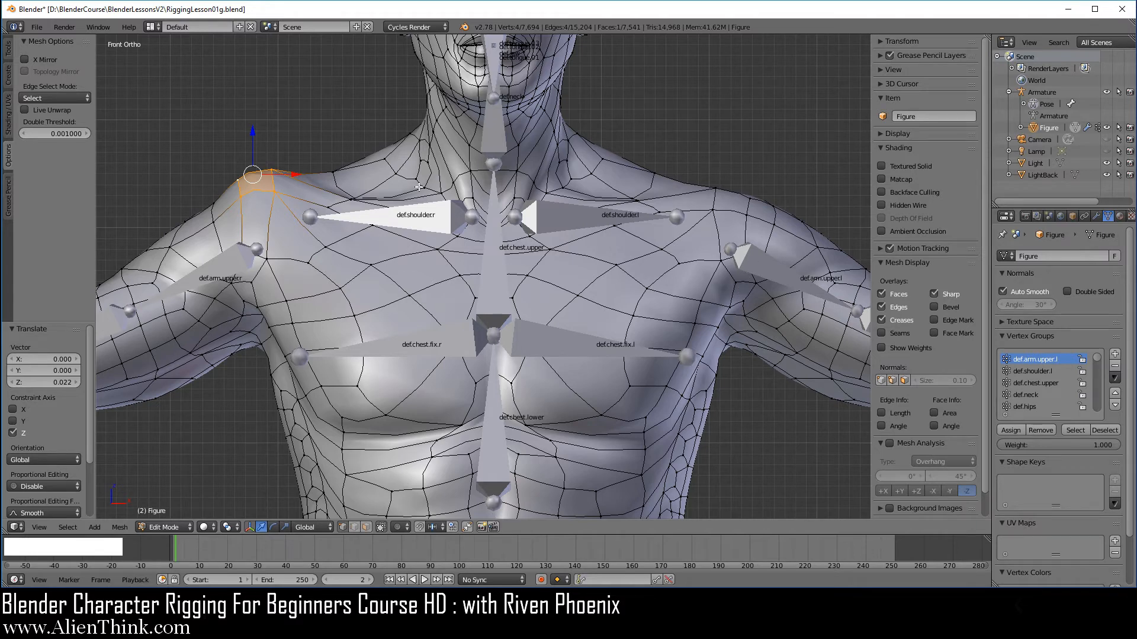
Select two vertices on the character's left shoulder, raise them about 0.022 along Z without mirroring, and undo the move.
right_click(712, 207)
shift+right_click(714, 189)
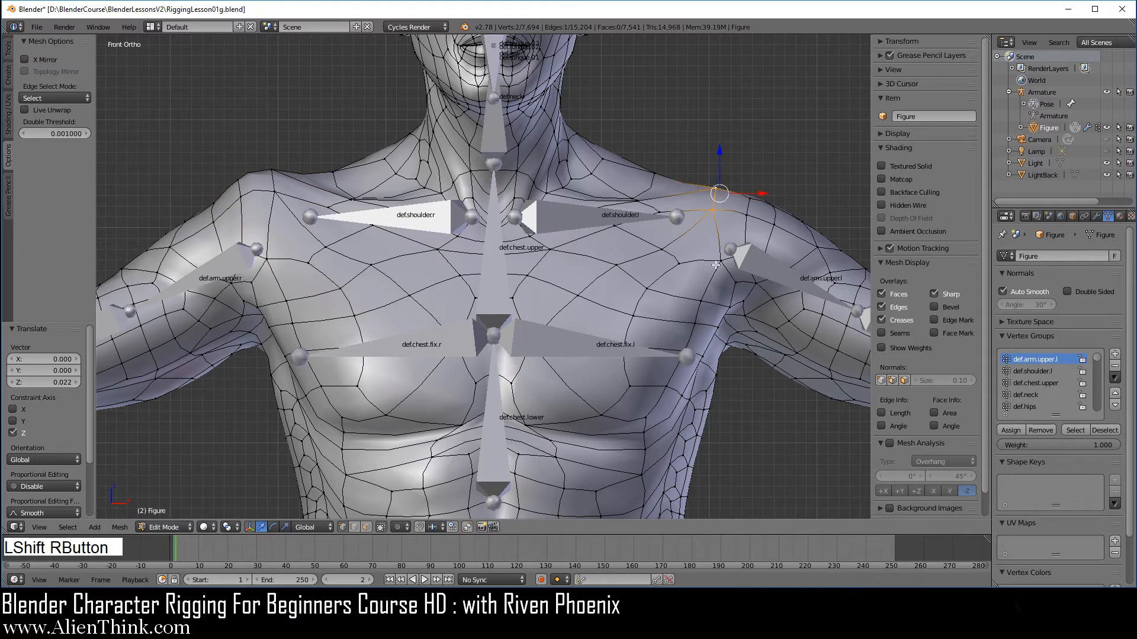
drag(718, 153, 718, 130)
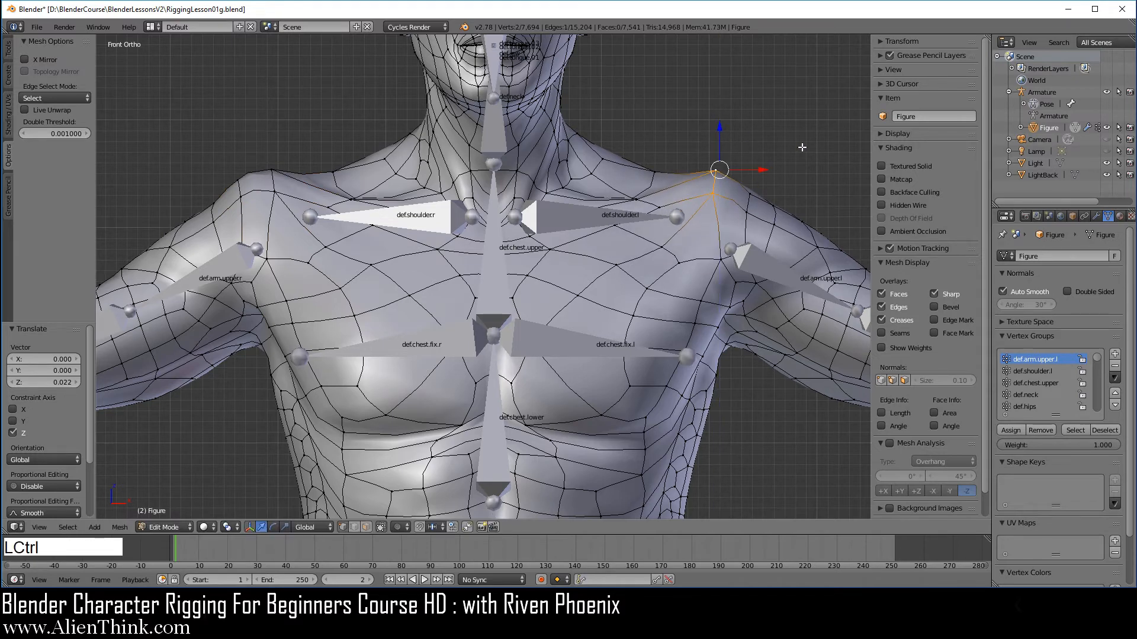
key(ctrl+z)
Turn X Mirror back on, try raising the two left shoulder vertices about 0.013 along Z, and undo the move.
click(25, 59)
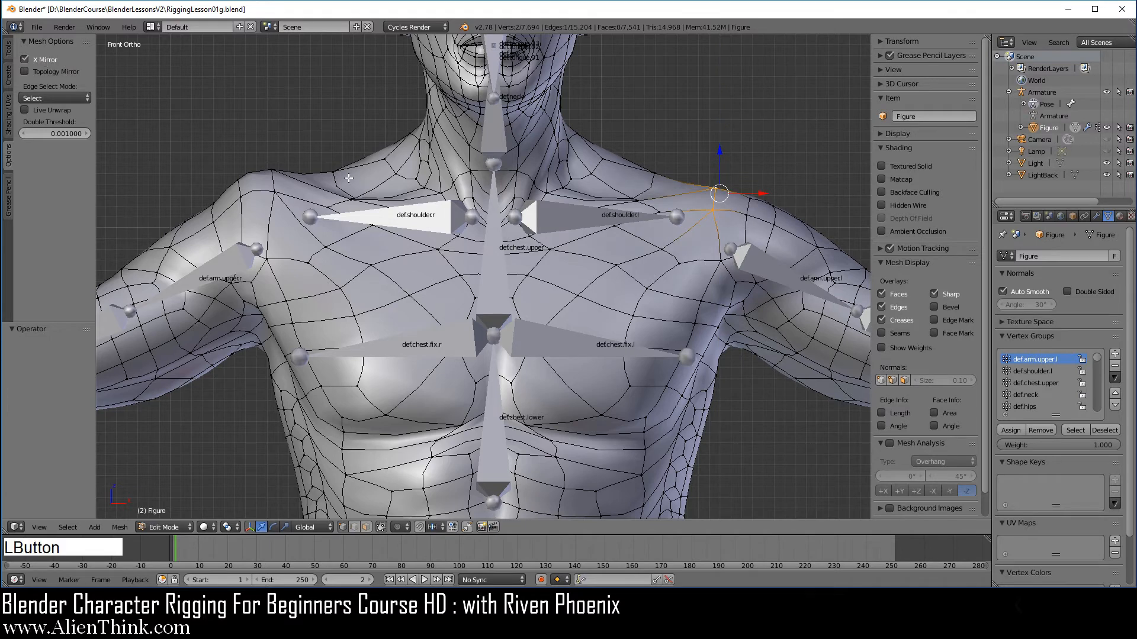
mouse_move(720, 153)
mouse_down()
mouse_move(720, 116)
mouse_move(713, 140)
mouse_up()
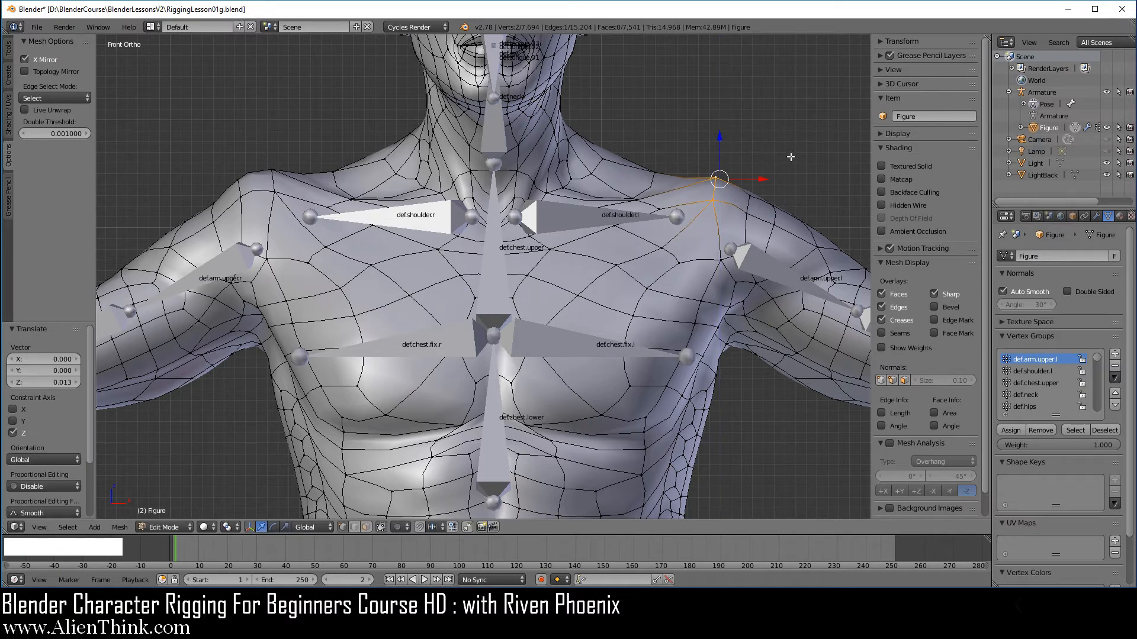
key(ctrl+z)
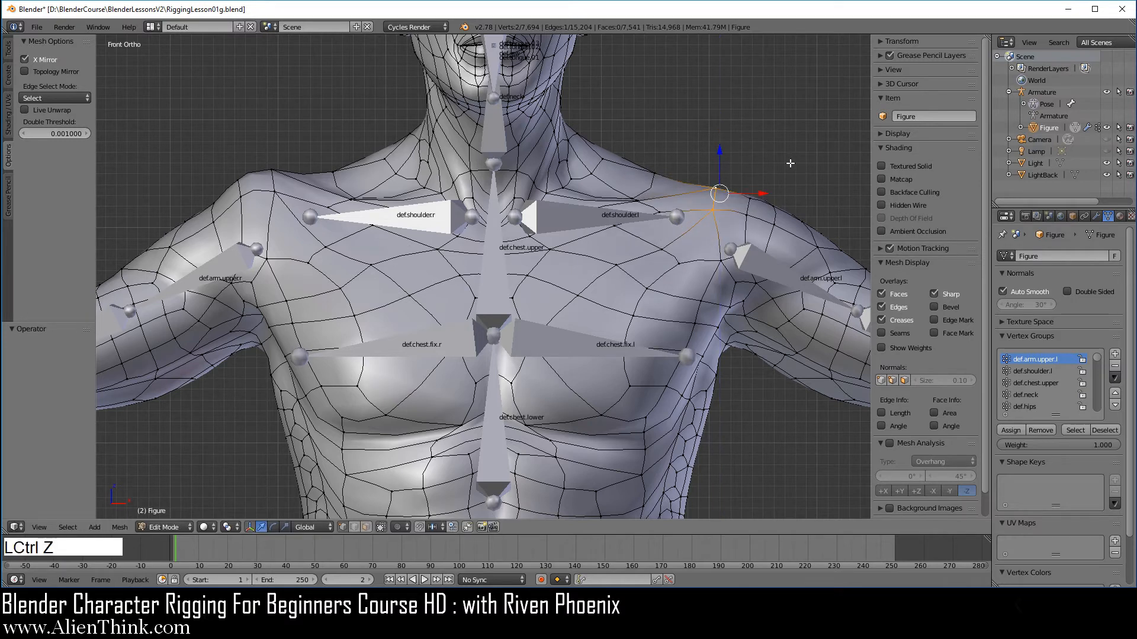
Enable Topology Mirror, try raising the two left shoulder vertices along Z, and undo the move.
click(60, 73)
drag(718, 150, 722, 82)
key(ctrl+z)
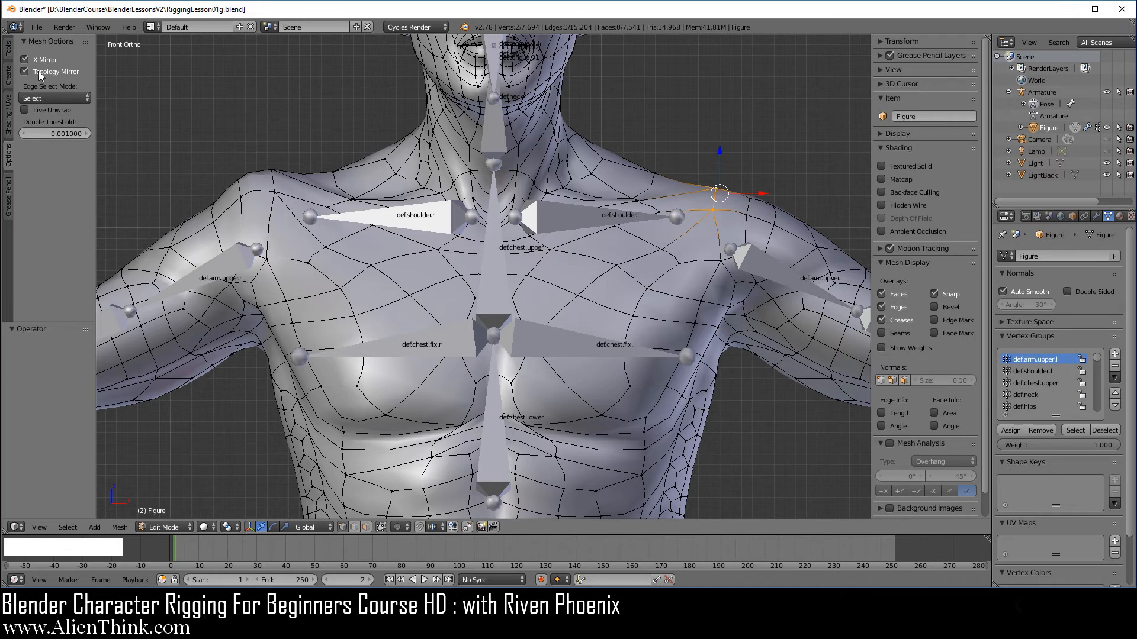
Extend the left shoulder selection to four vertices, raise them about 0.002 along Z with Topology Mirror on, and undo the move.
shift+right_click(749, 203)
drag(738, 163, 735, 156)
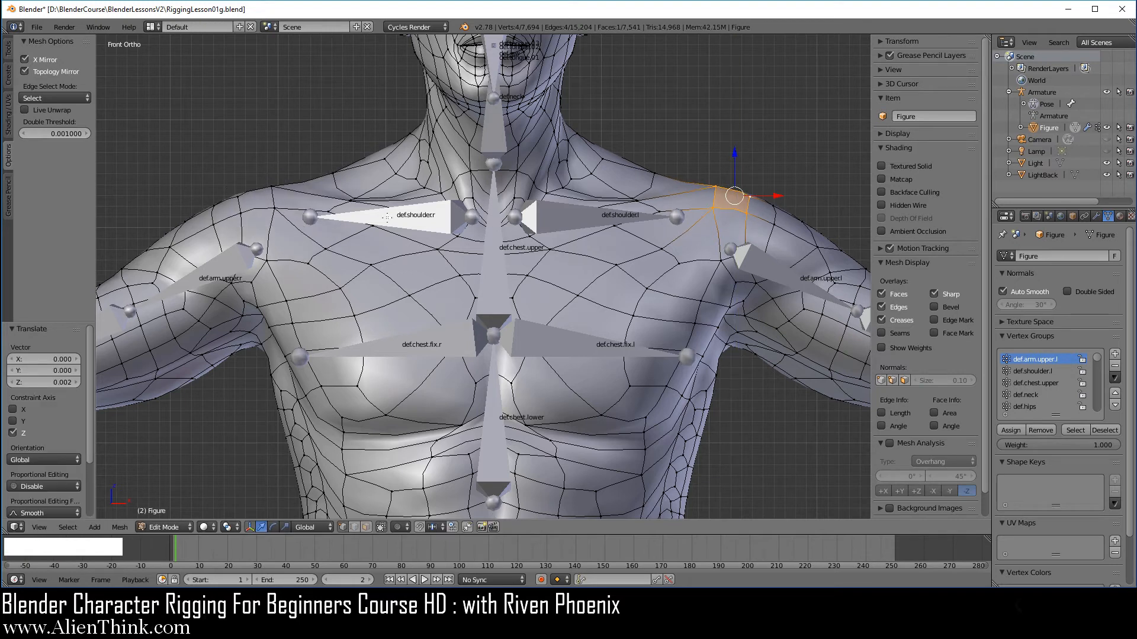
key(ctrl+z)
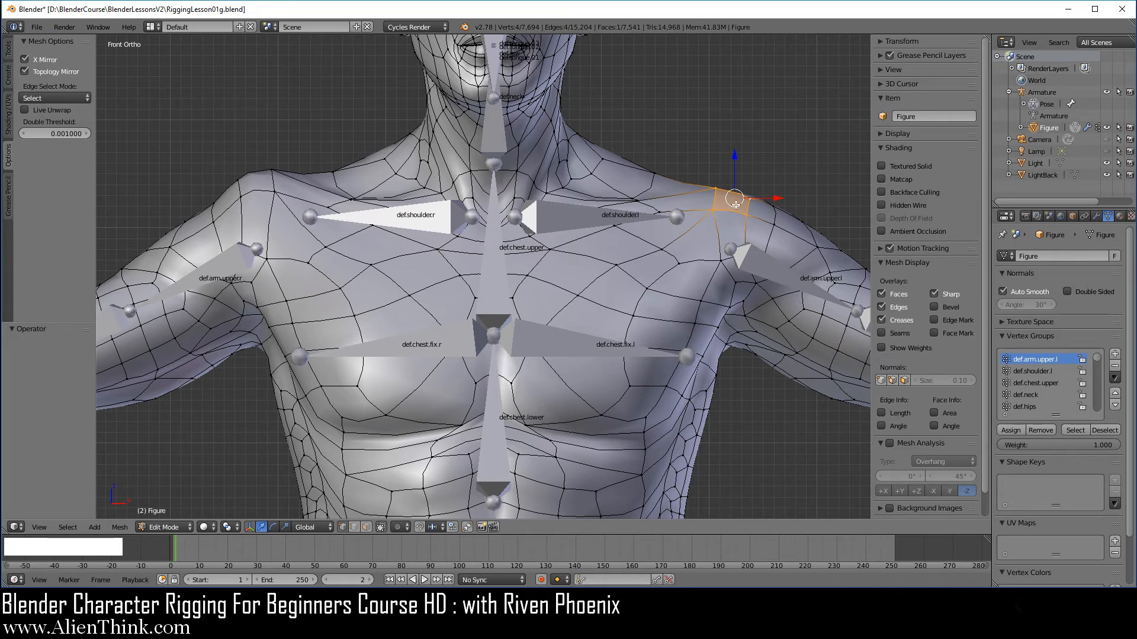
Undo the earlier test edits until the raised vertices on the character's right shoulder are back in place, and deselect everything.
key(ctrl+z)
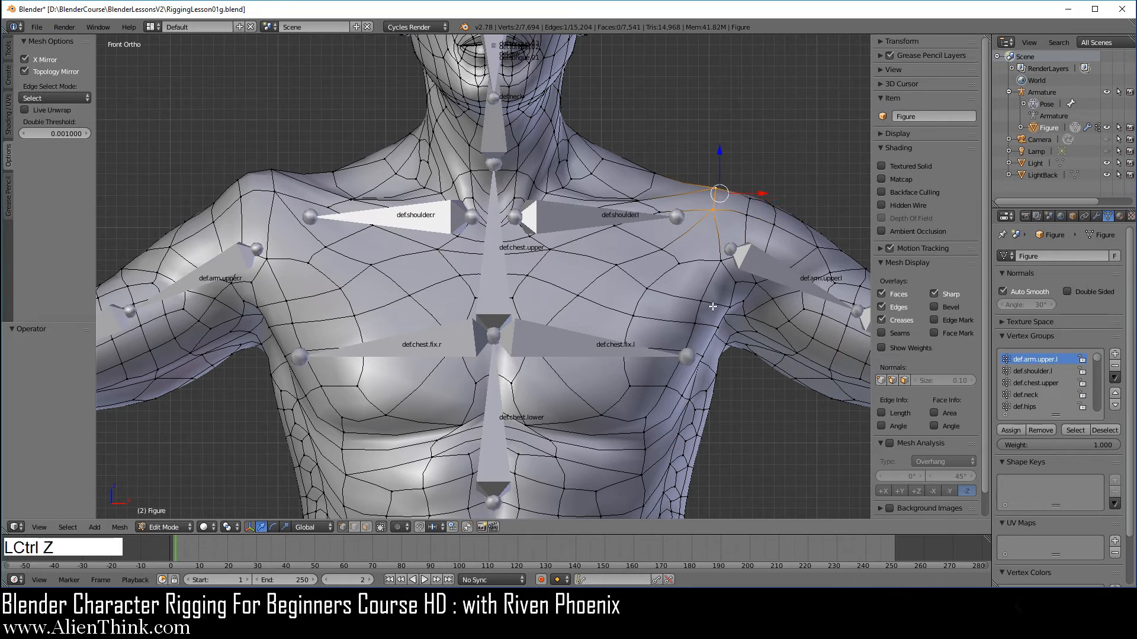
key(ctrl+z)
key(ctrl+z)
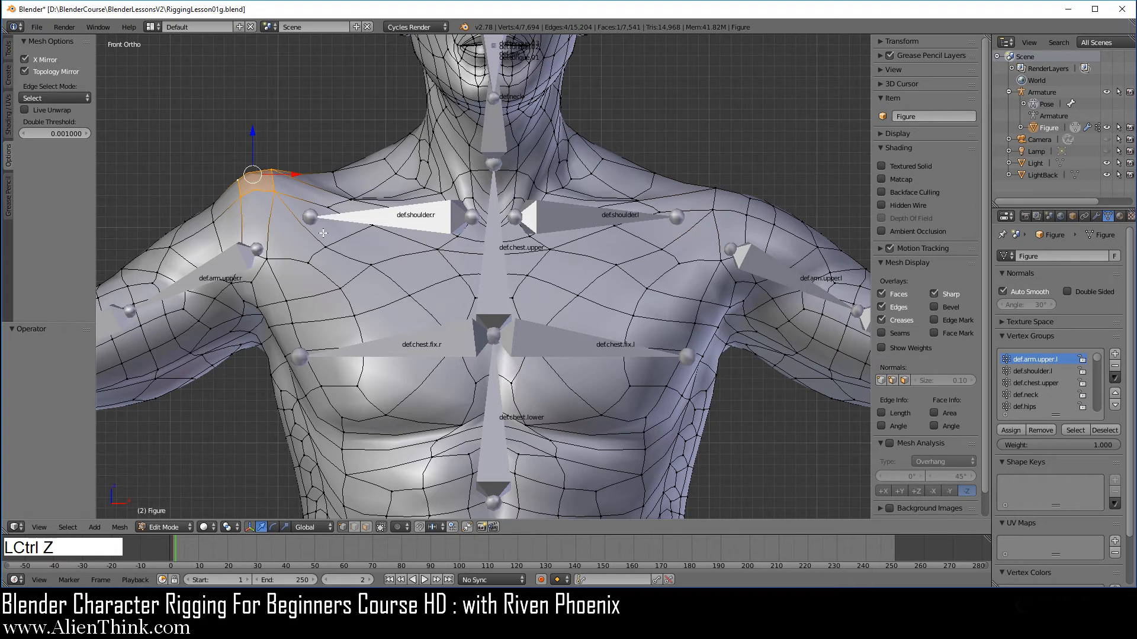
key(ctrl+z)
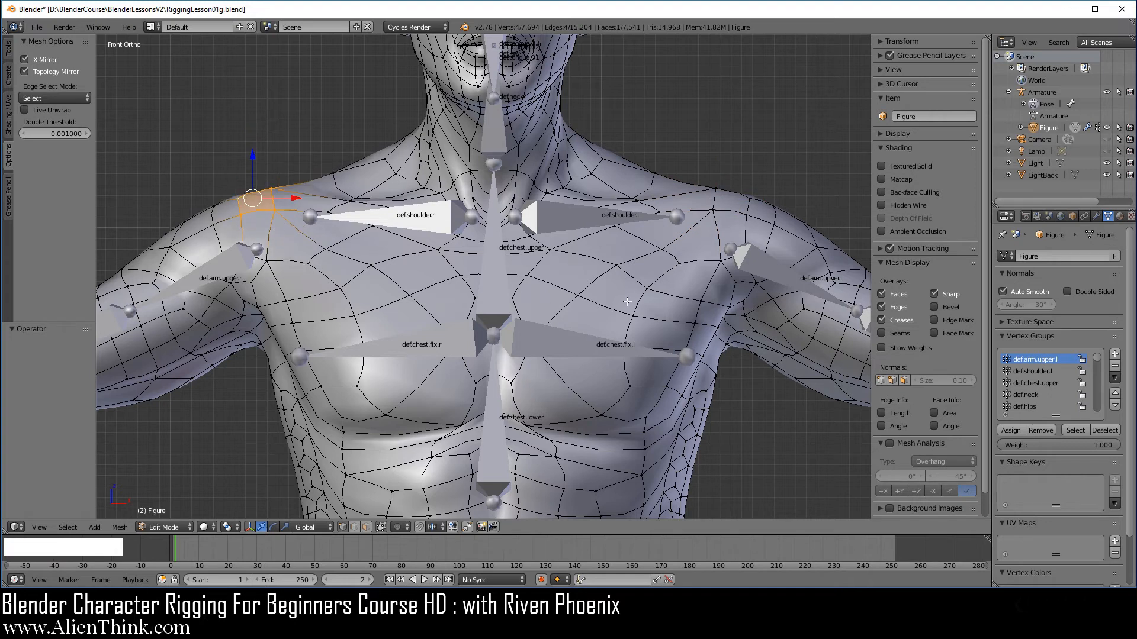
key(a)
Switch the figure to Weight Paint mode and turn off X Mirror.
click(175, 527)
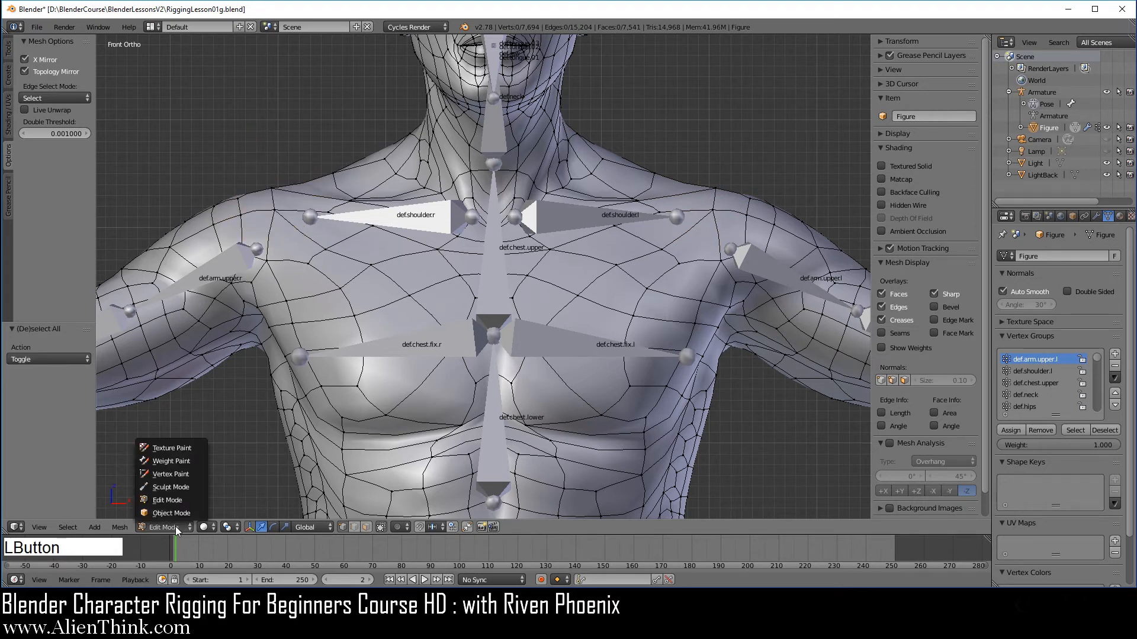
click(177, 462)
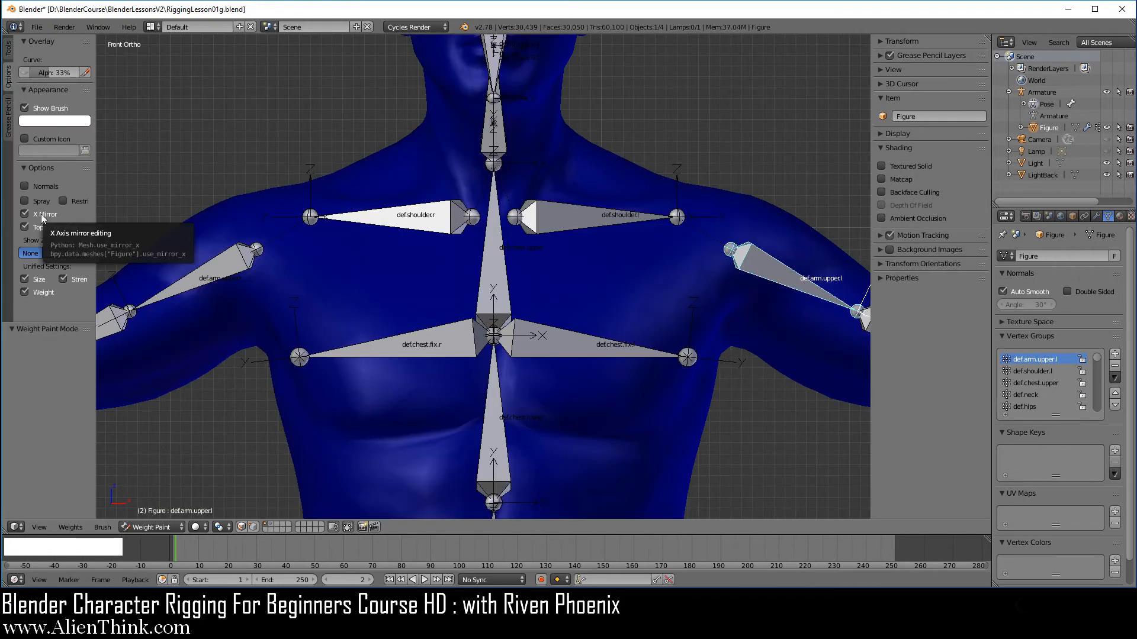
click(41, 215)
Check the X Mirror setting in Edit Mode and return to Weight Paint mode.
click(142, 526)
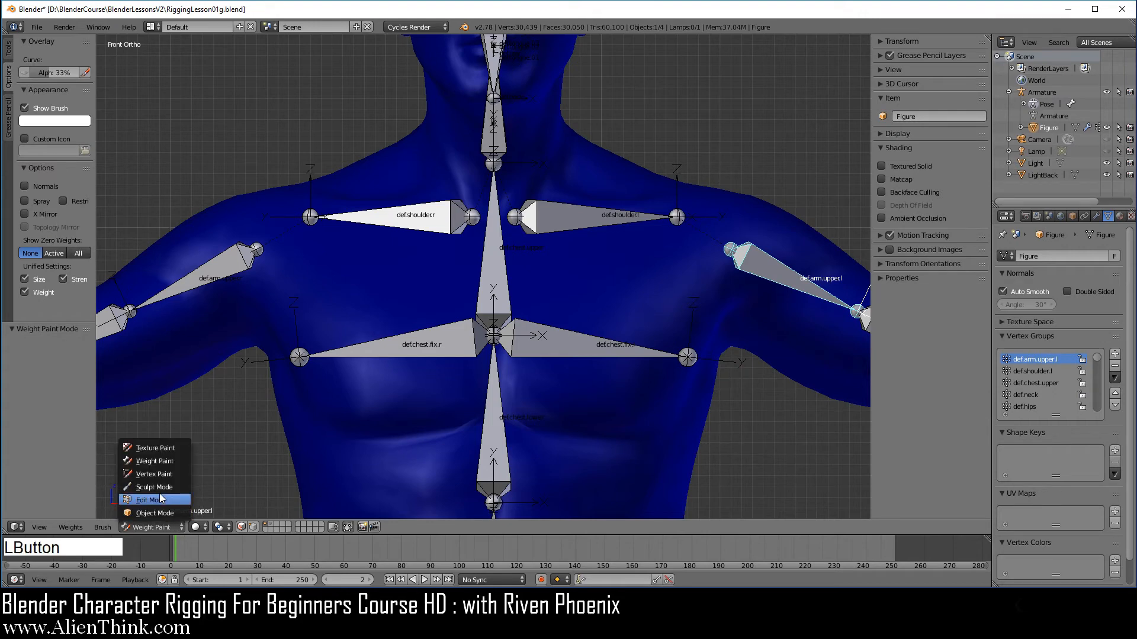
click(158, 493)
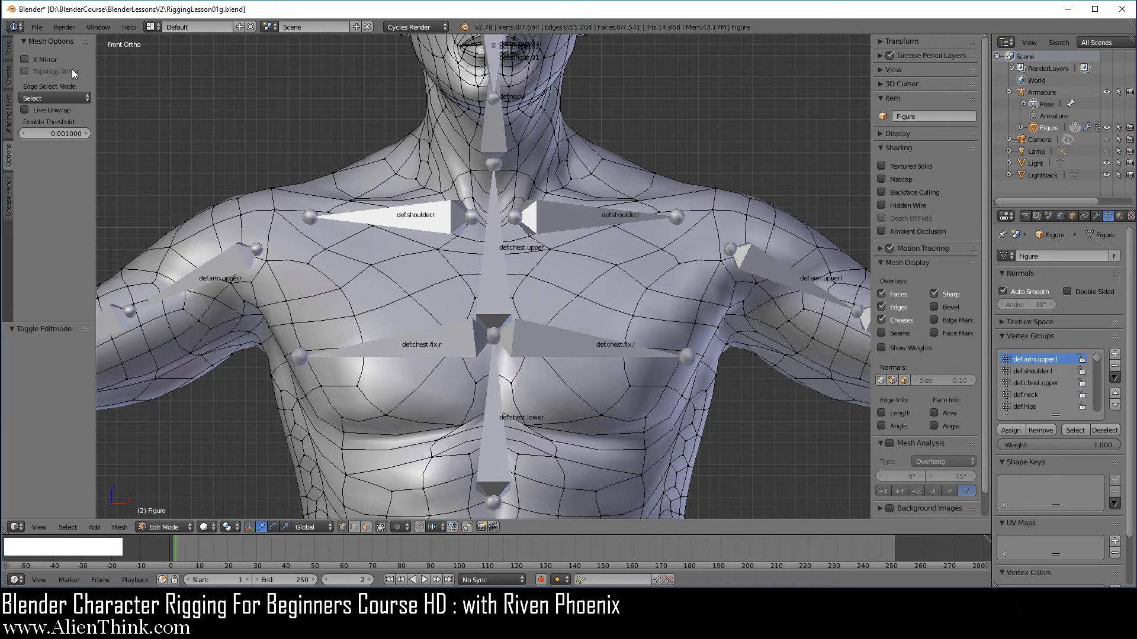
click(158, 527)
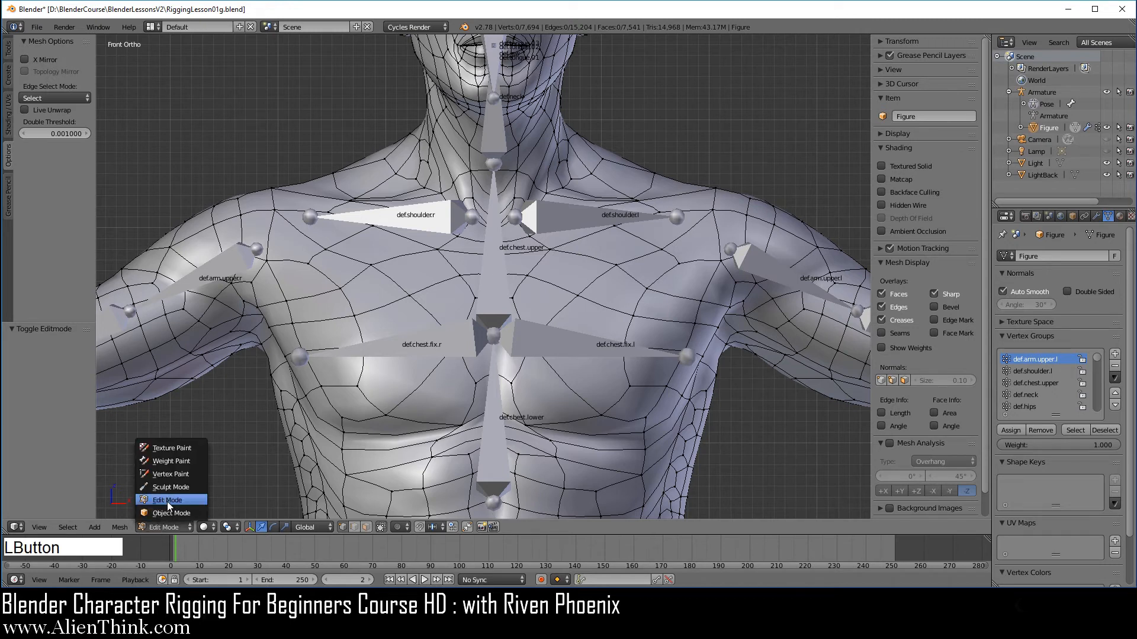
click(167, 461)
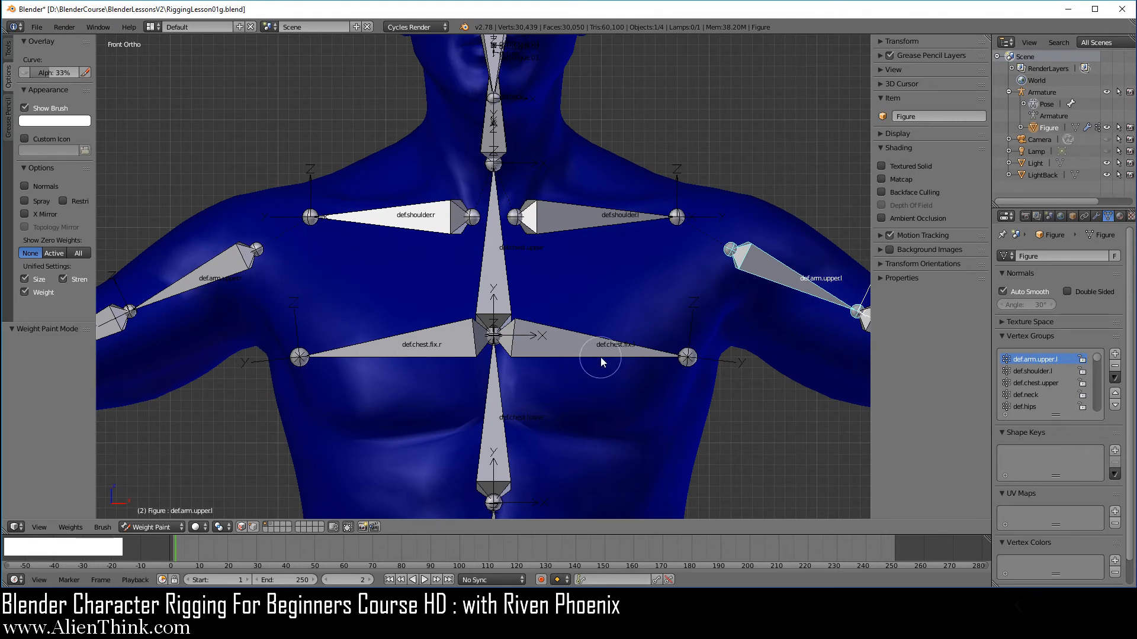
Display the mesh in wireframe and enlarge the weight brush radius to 151 px.
key(z)
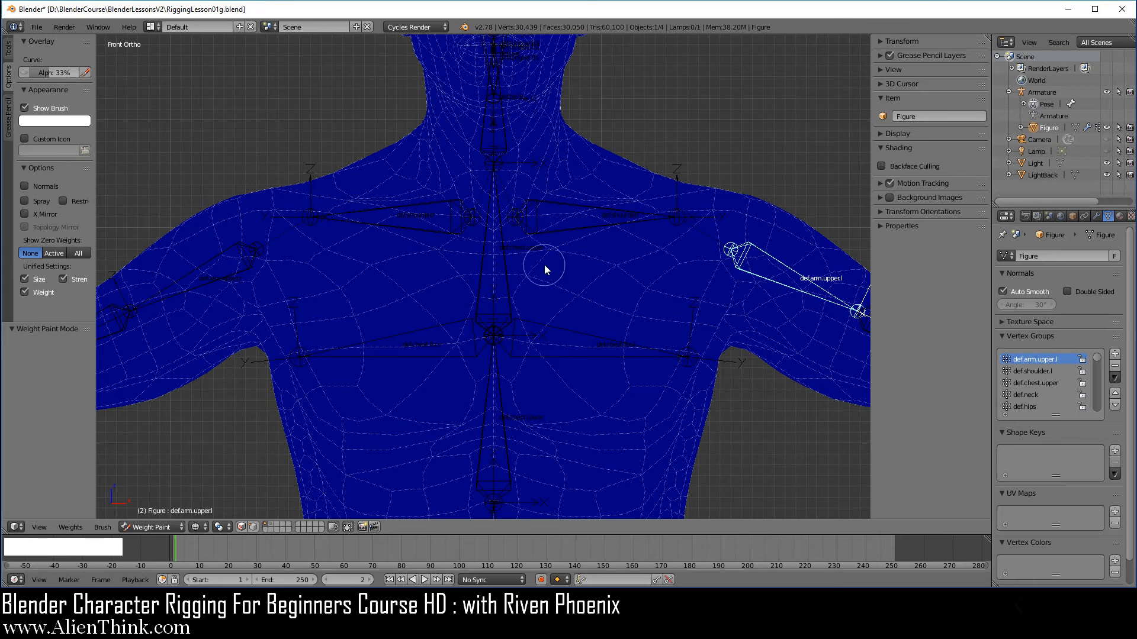
key(f)
click(636, 304)
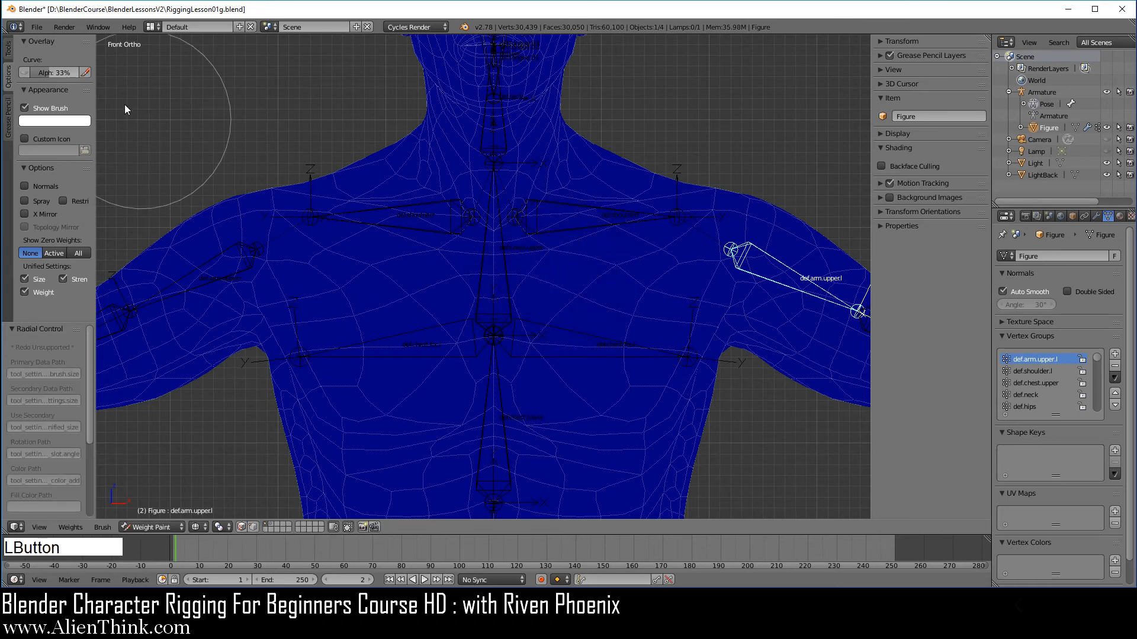
click(9, 48)
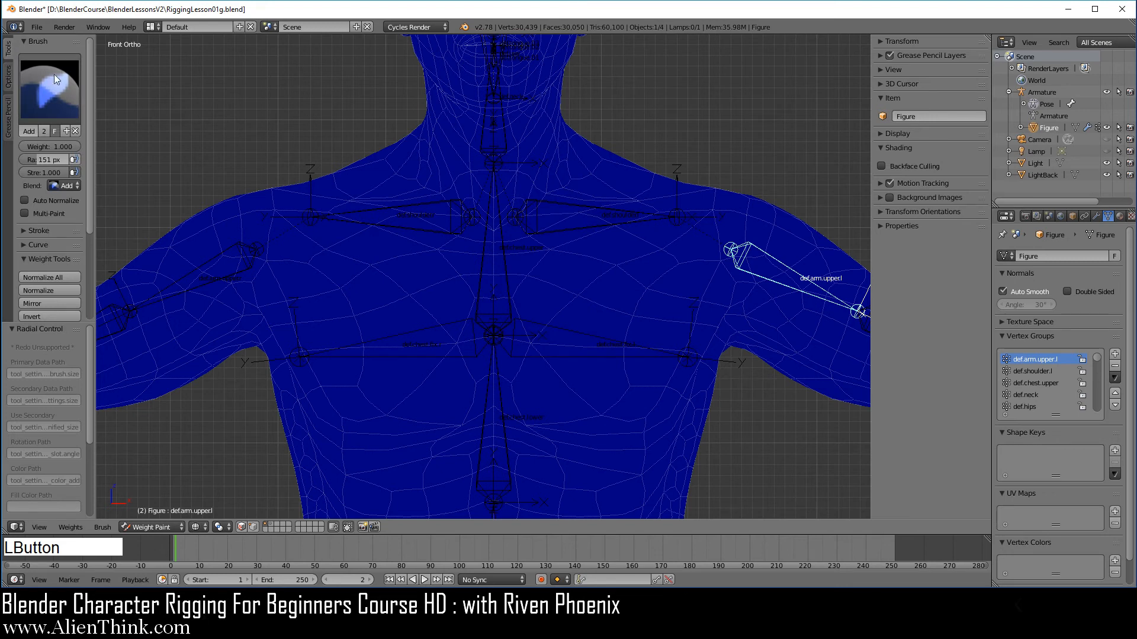
click(8, 80)
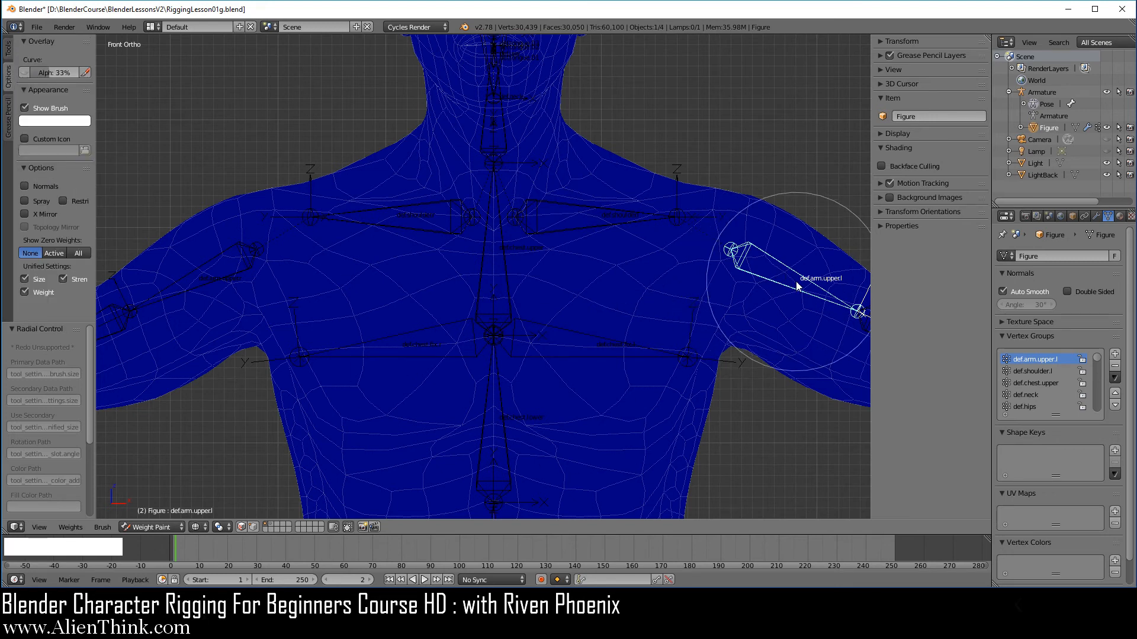
Paint a weight spot on def.arm.upper.l without mirroring, select def.arm.upper.r to compare its weights, and undo both.
mouse_move(797, 287)
mouse_down()
mouse_move(790, 297)
mouse_move(796, 248)
mouse_move(797, 271)
mouse_up()
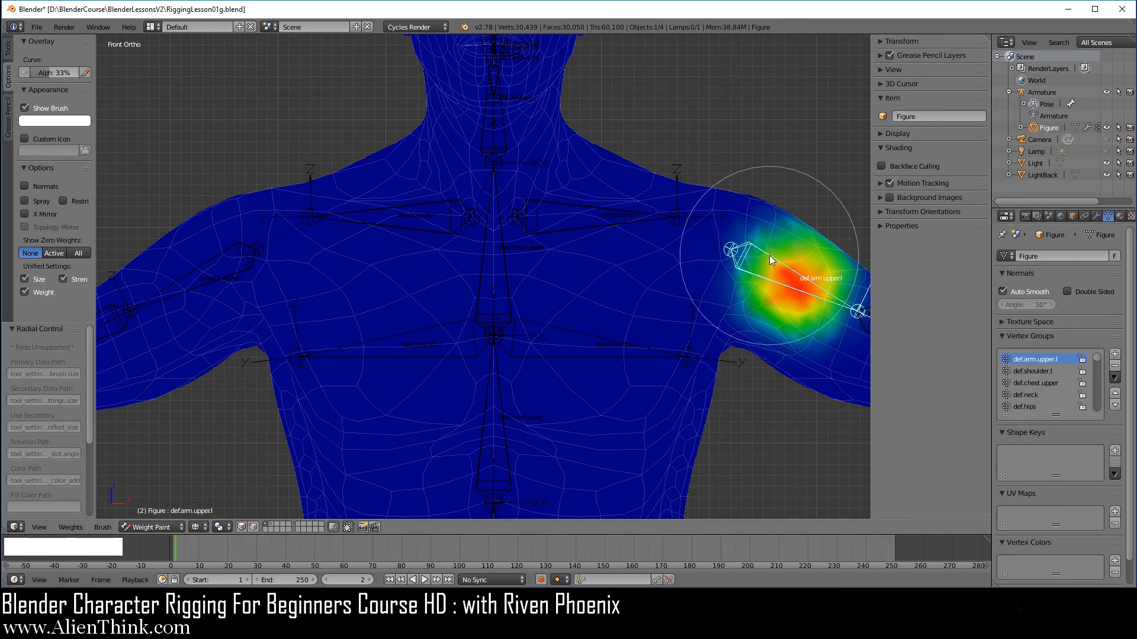
right_click(219, 258)
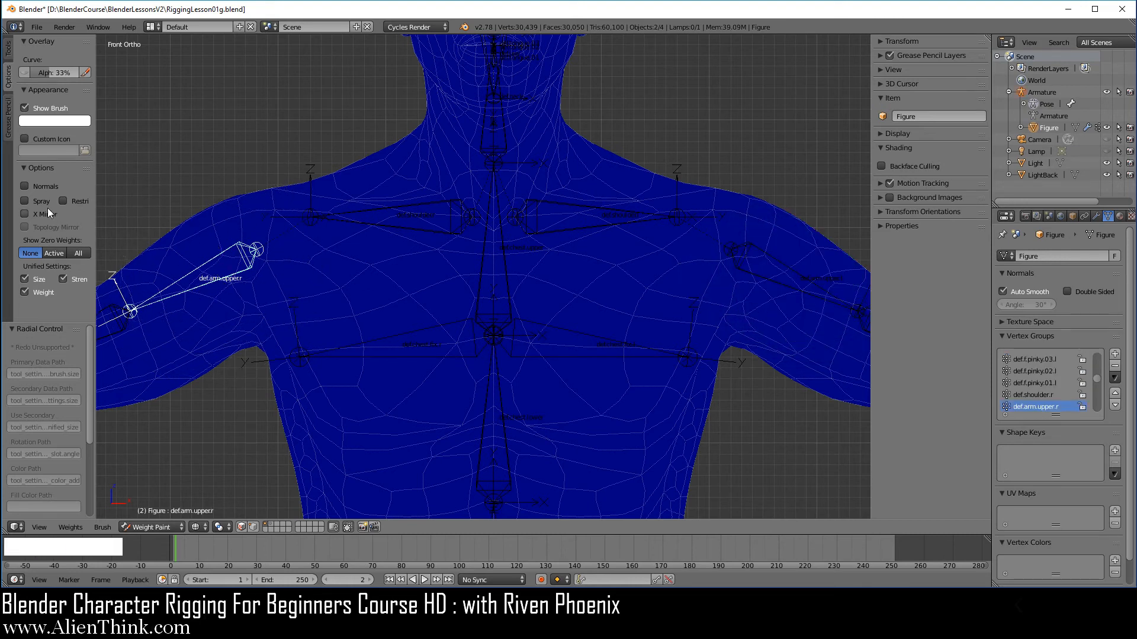
key(ctrl)
key(ctrl+z)
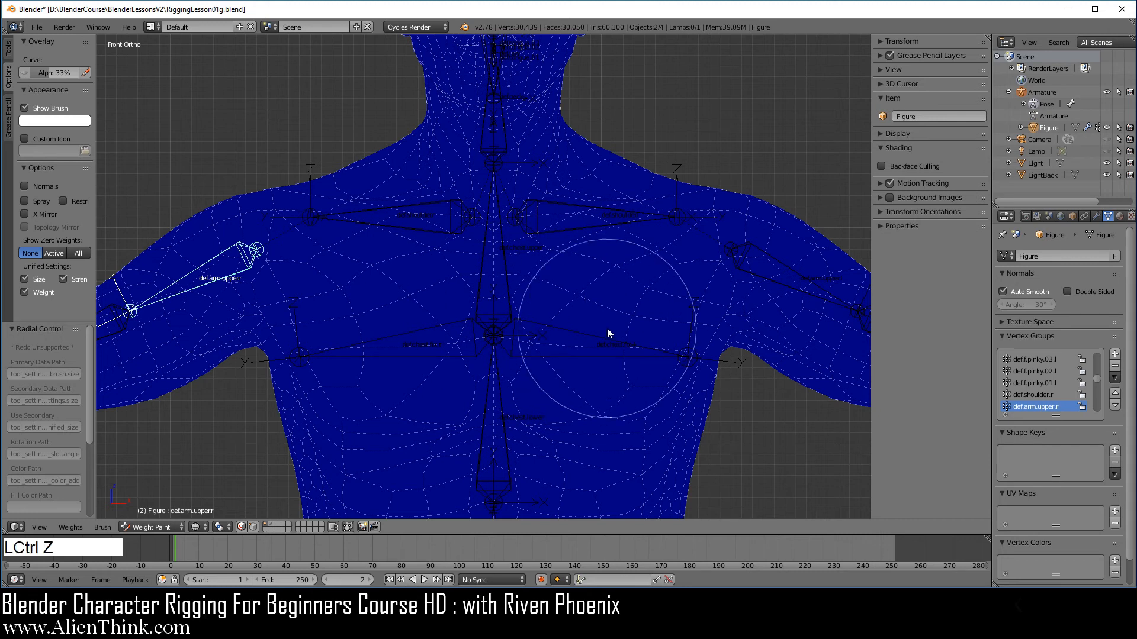
key(ctrl+z)
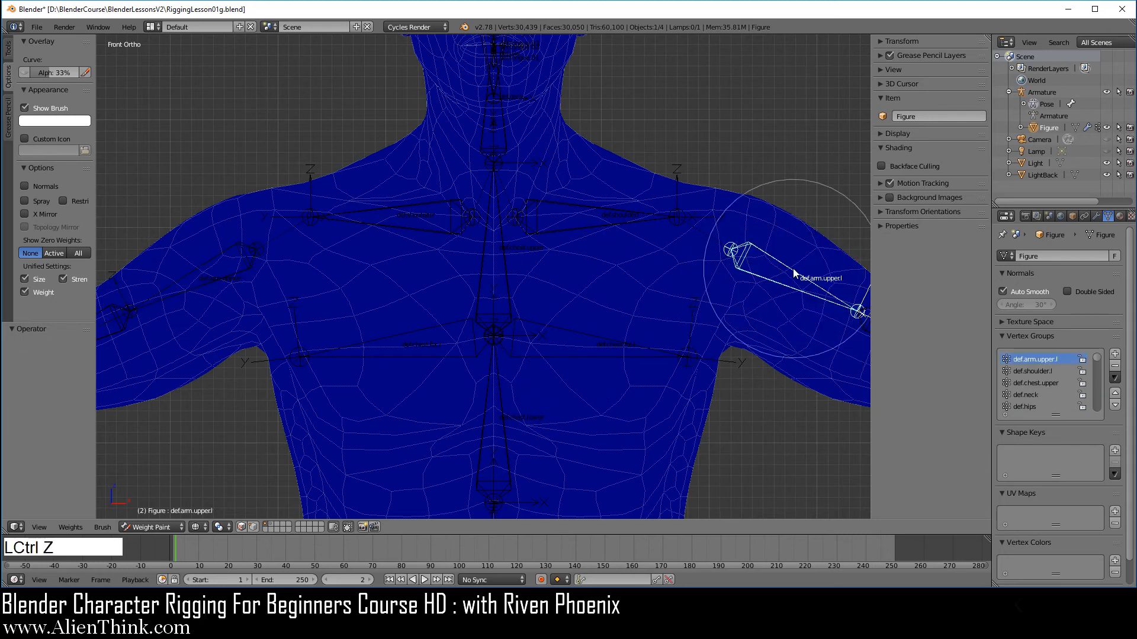
Turn on X Mirror, paint a weight spot on def.arm.upper.l, check def.arm.upper.r, and undo the selection and painting.
click(42, 213)
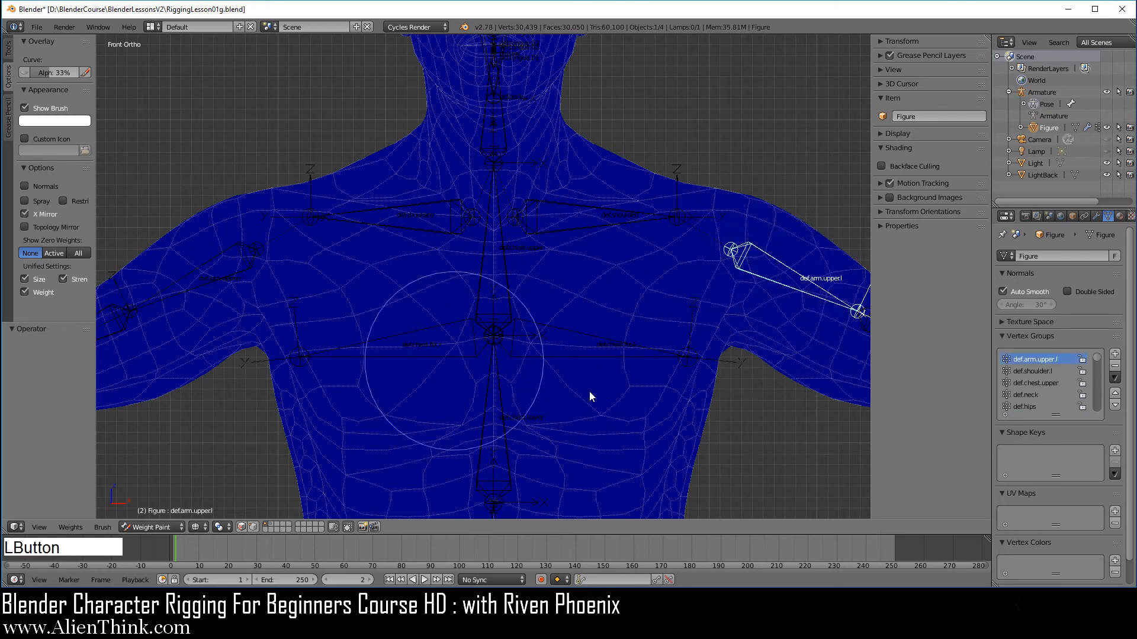
click(784, 280)
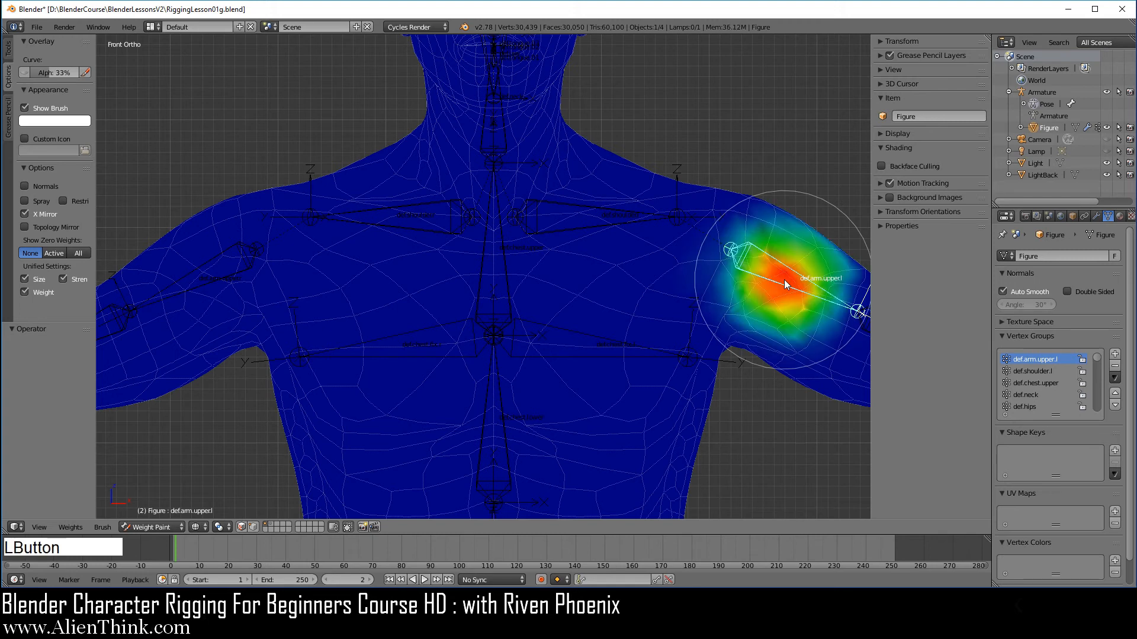
right_click(202, 264)
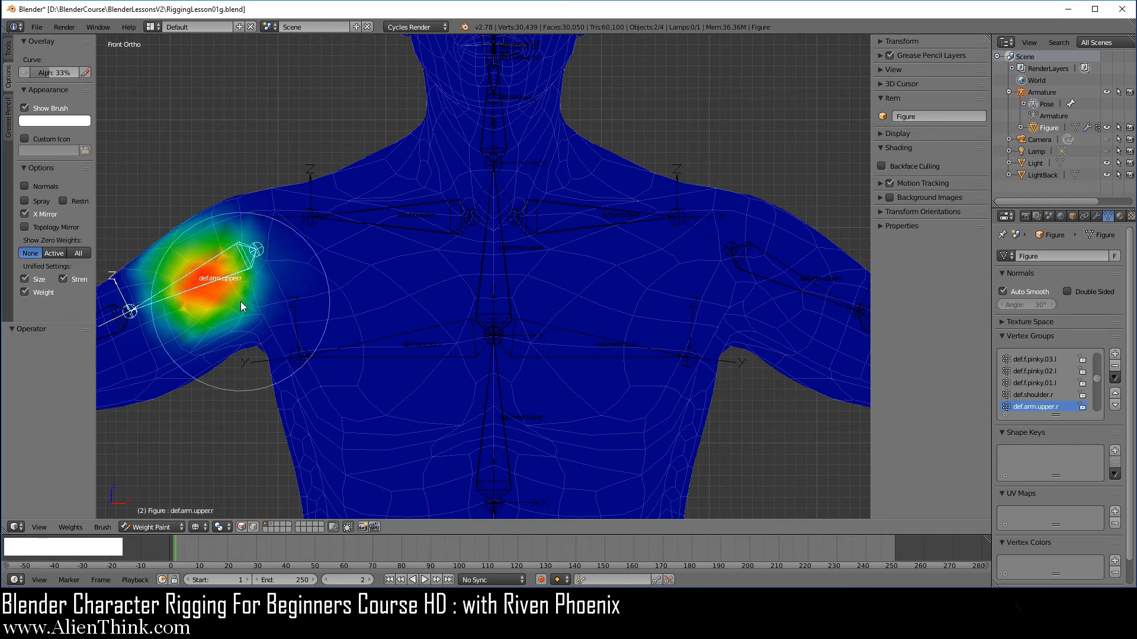
key(ctrl+z)
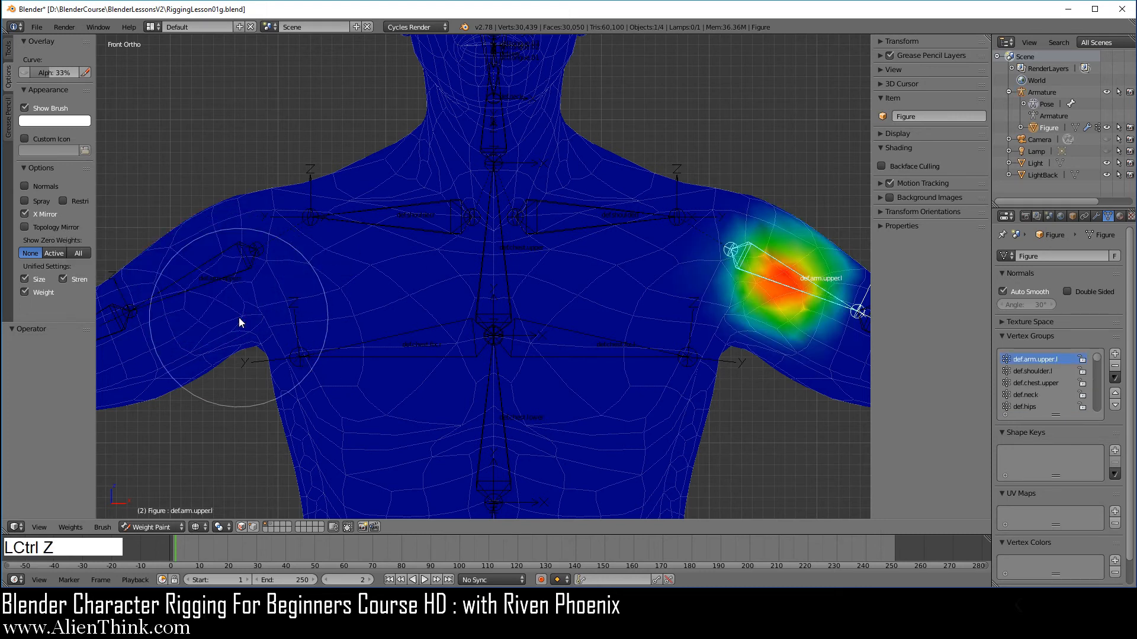
key(ctrl+z)
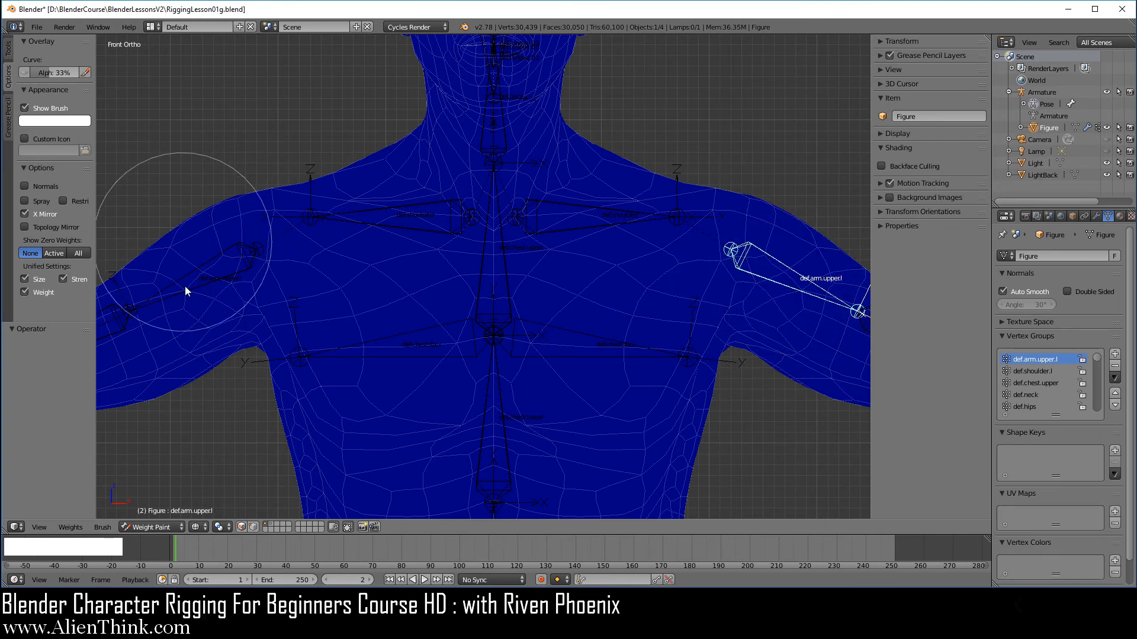
Switch to Edit Mode with solid shading and select four vertices on top of the character's right upper arm.
click(155, 523)
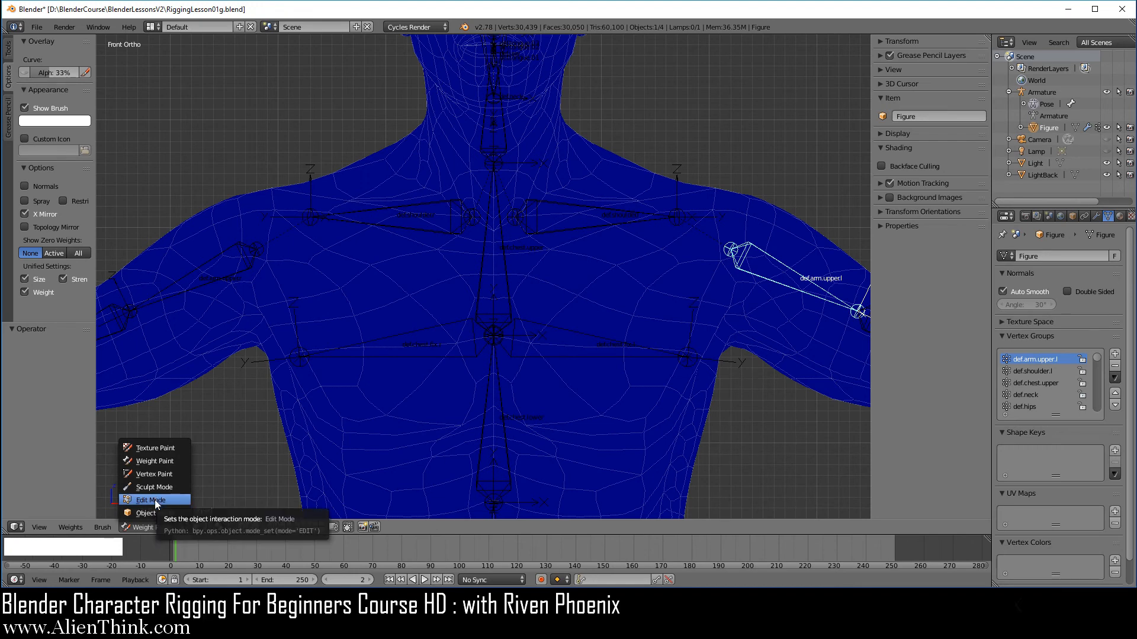
click(155, 499)
key(z)
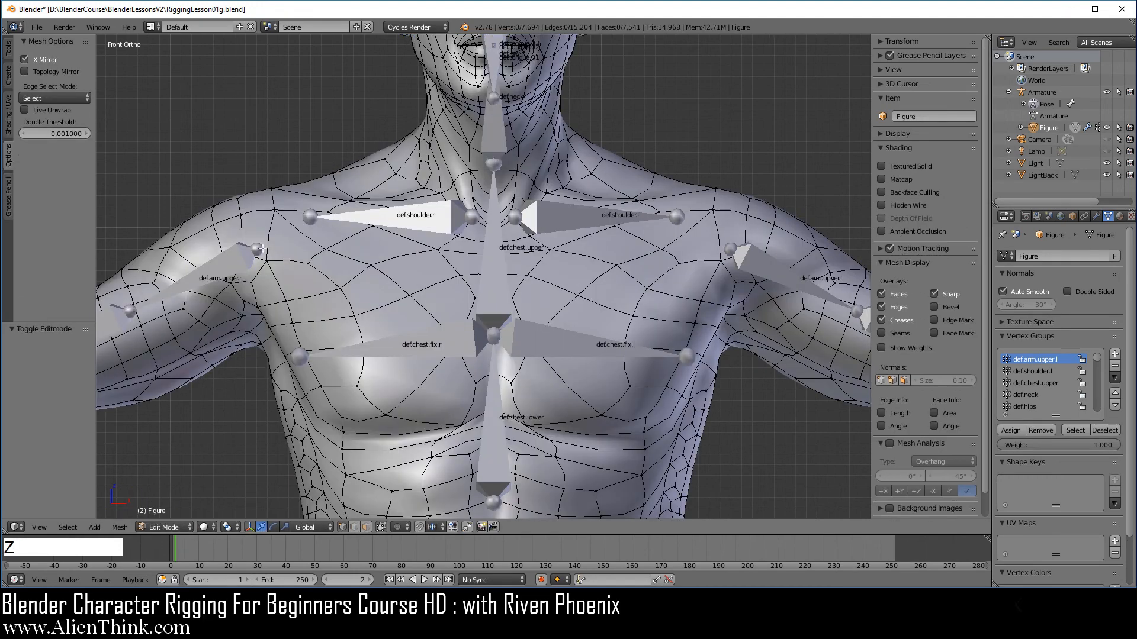
right_click(199, 232)
shift+right_click(178, 232)
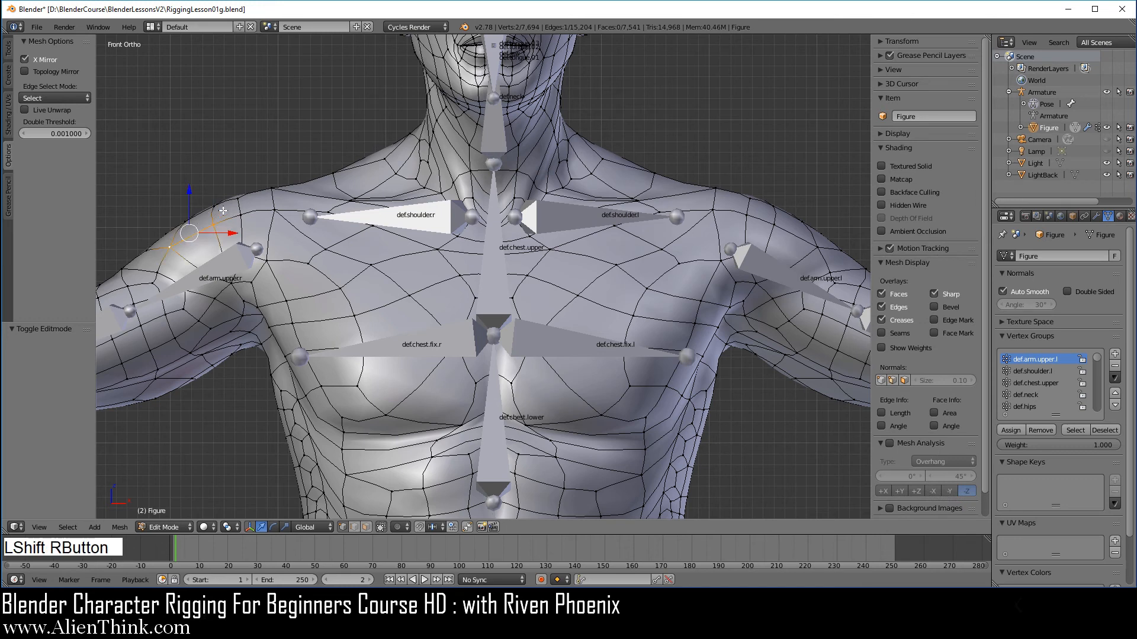
shift+right_click(218, 207)
shift+right_click(191, 210)
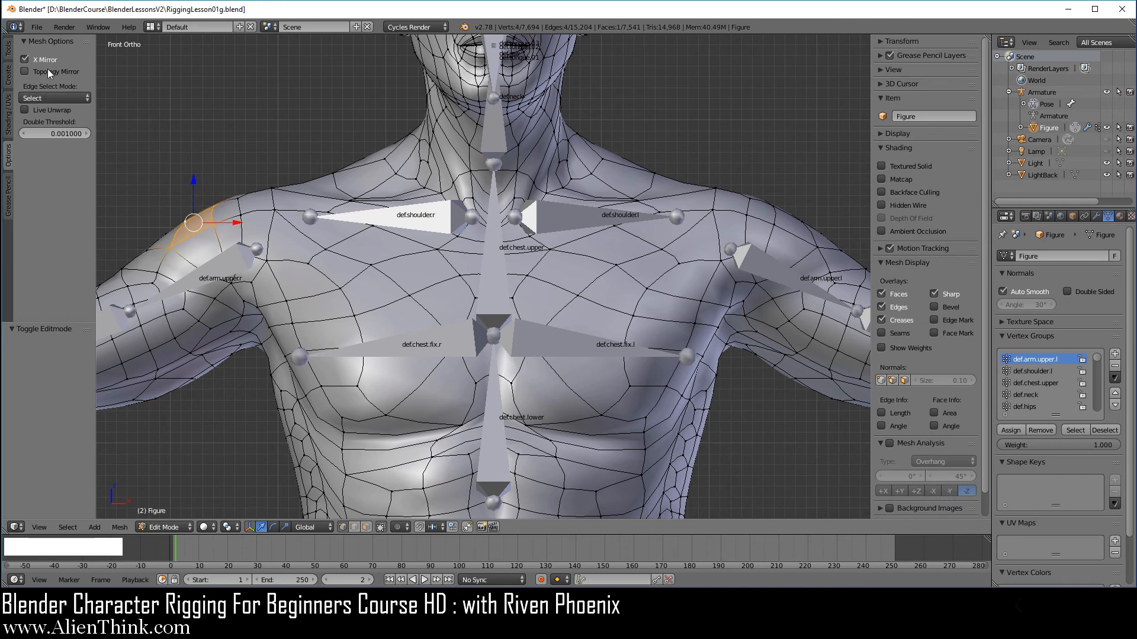
Turn off X Mirror and raise the four selected right upper arm vertices about 0.059 along Z.
drag(196, 180, 296, 147)
key(ctrl+z)
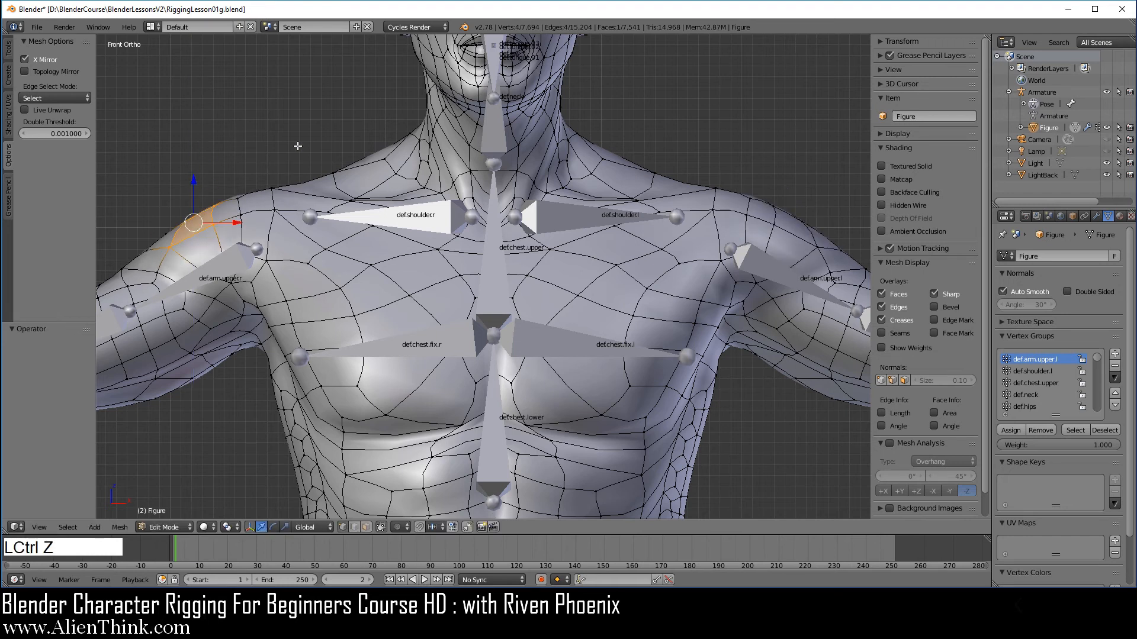
click(51, 60)
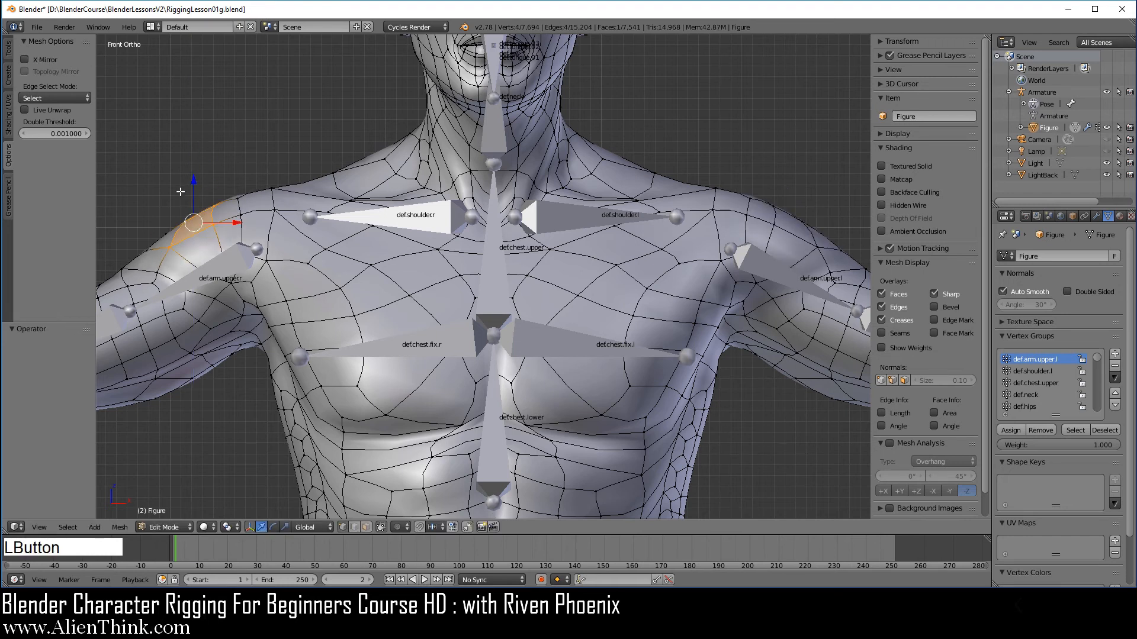
drag(194, 182, 196, 118)
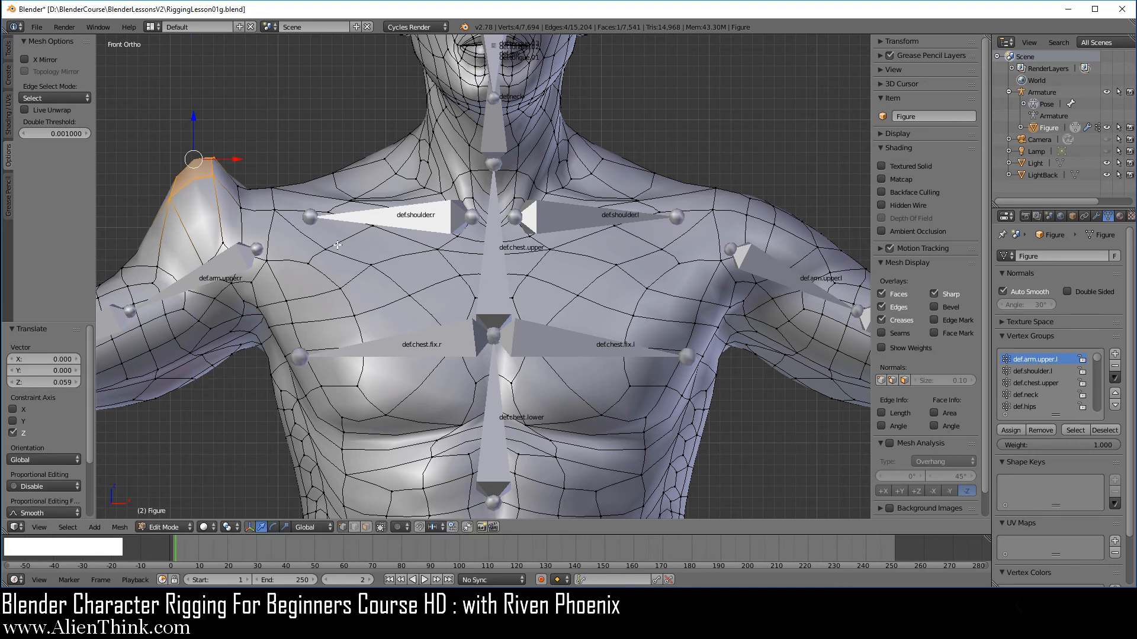
Return the deformed figure to Weight Paint mode with wireframe display.
click(173, 528)
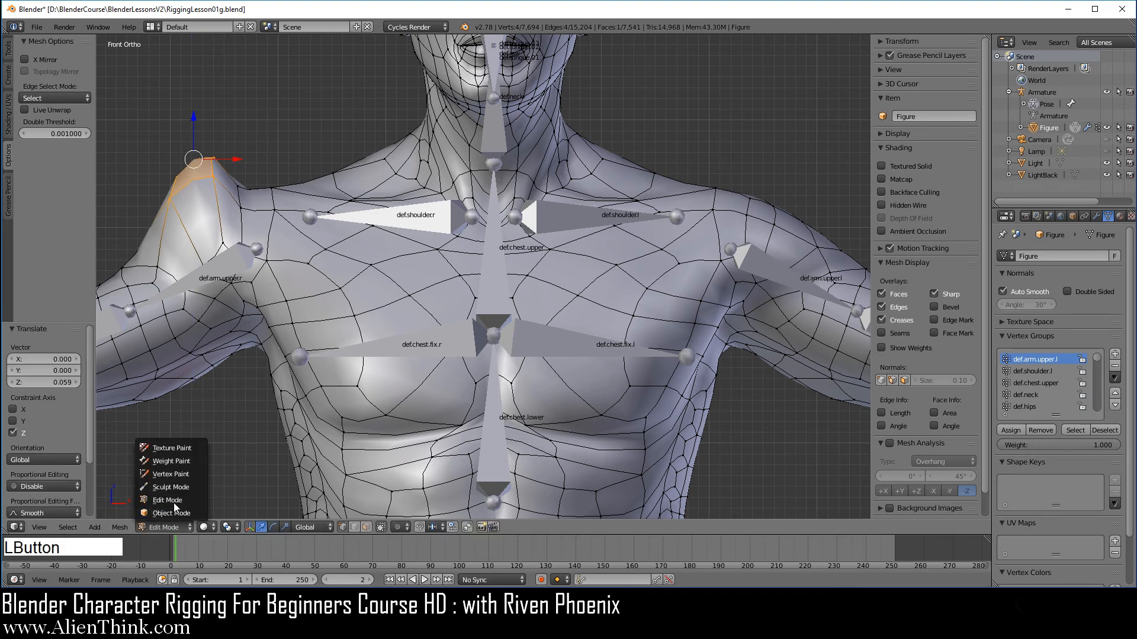
click(173, 463)
key(z)
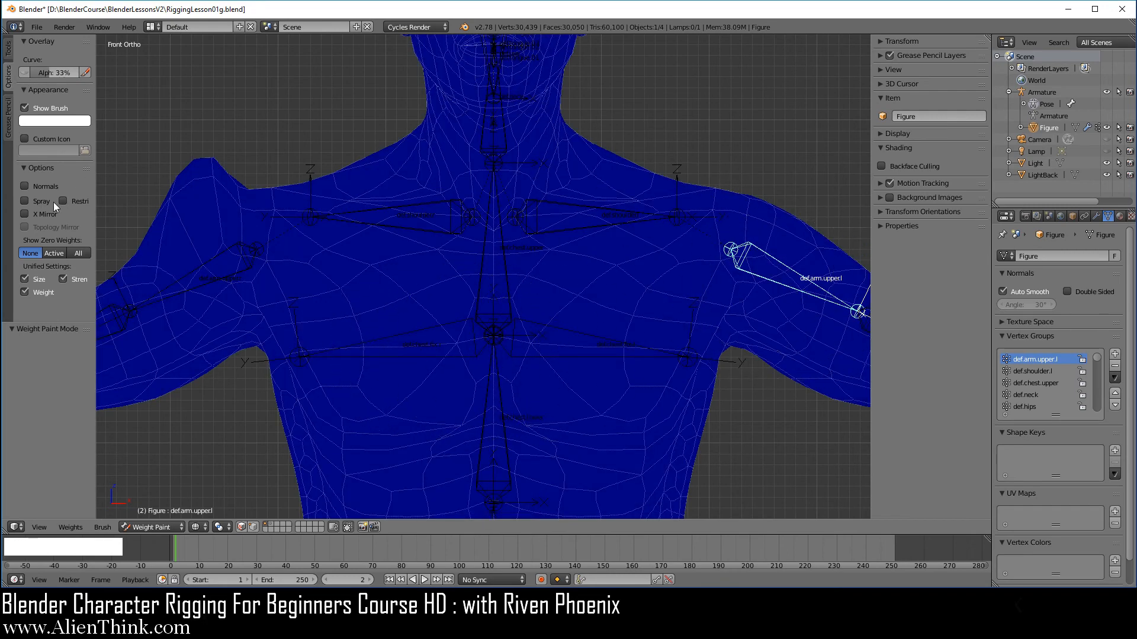
Enable X Mirror, paint a weight spot on def.arm.upper.l, inspect def.arm.upper.r, and undo that bone selection.
click(42, 215)
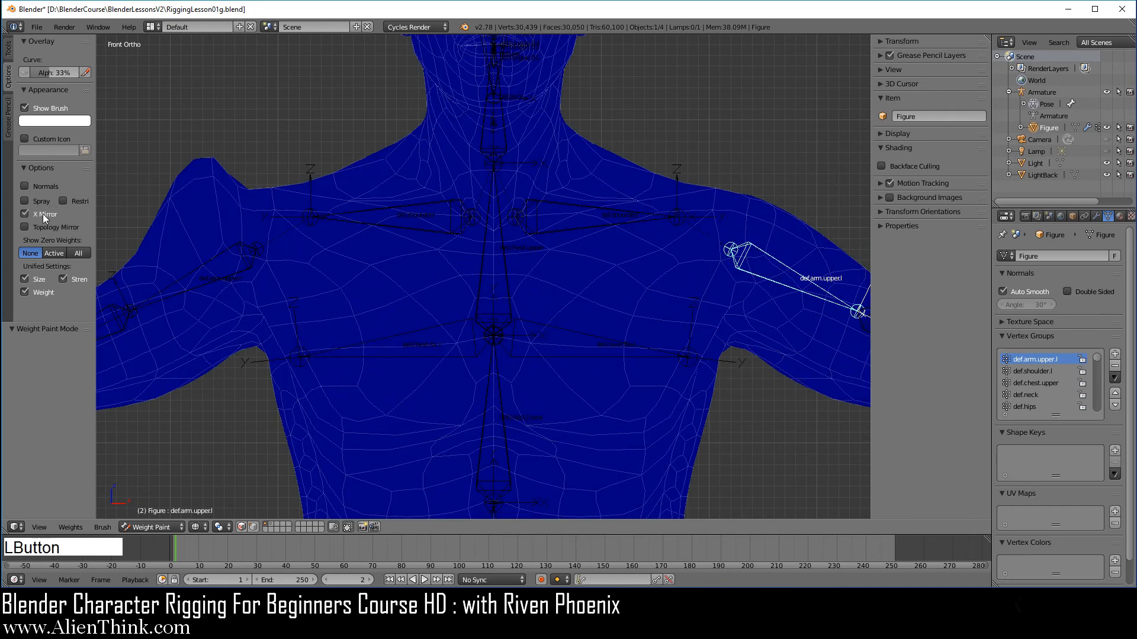
click(793, 284)
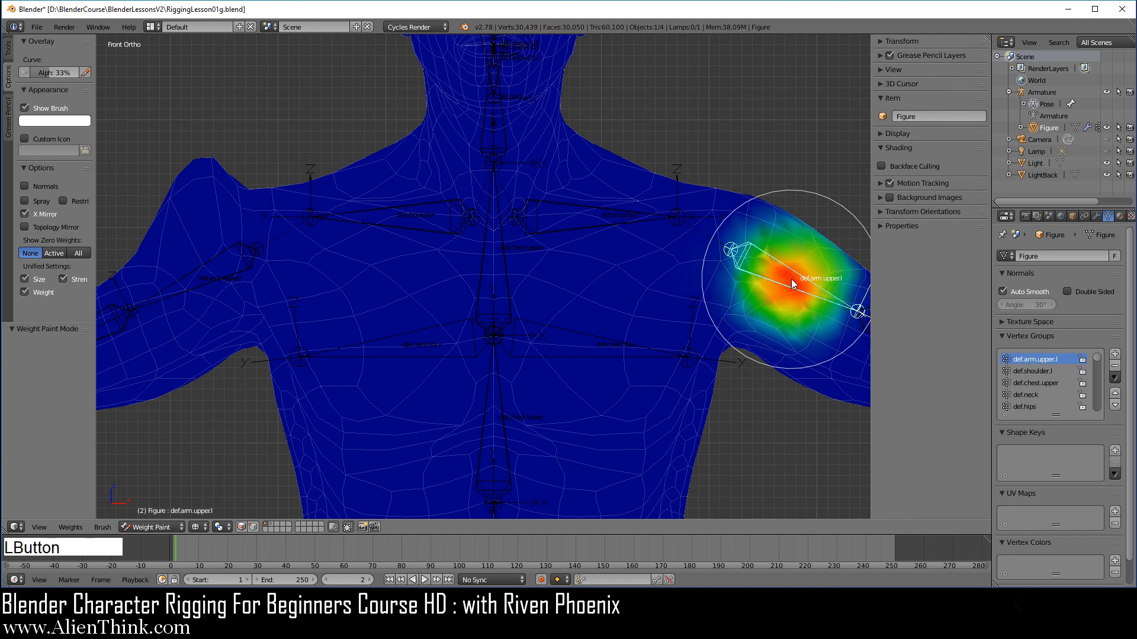
right_click(203, 263)
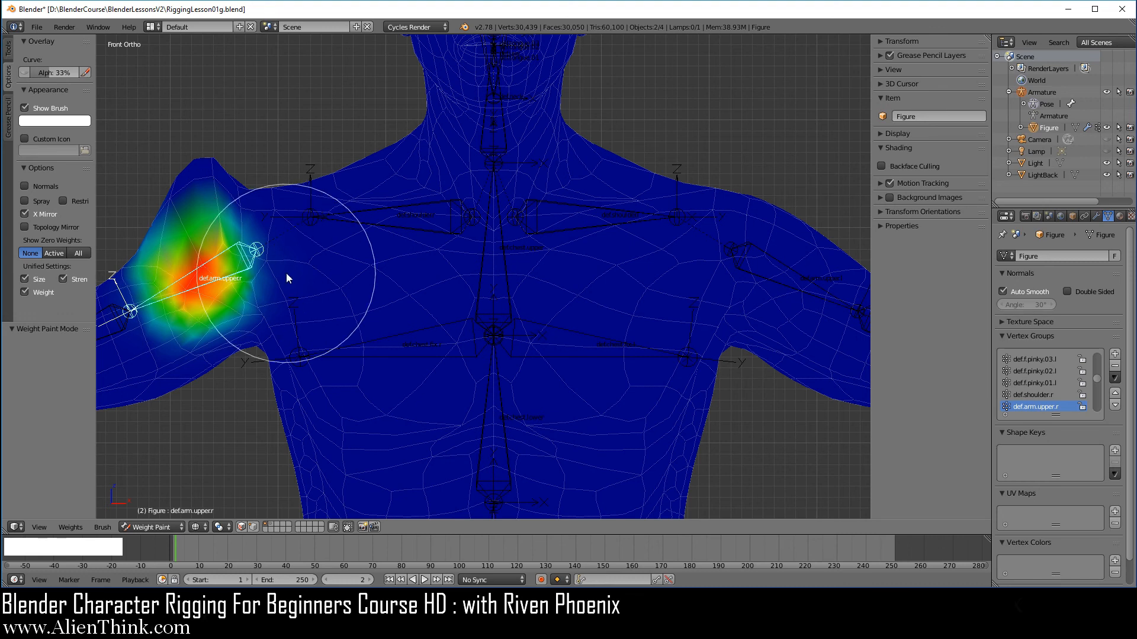
key(ctrl+z)
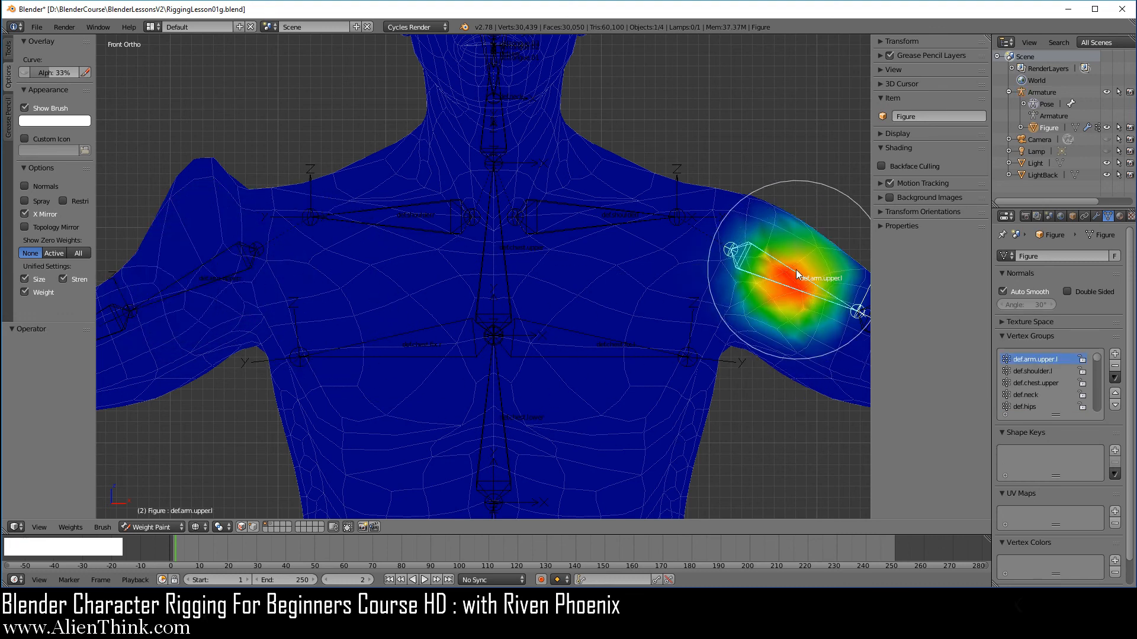
Paint weight over the whole upper arm for def.arm.upper.l with only X Mirror on, inspect def.arm.upper.r, and undo the painting.
key(ctrl+z)
click(773, 243)
mouse_move(773, 242)
mouse_down()
mouse_move(723, 287)
mouse_move(800, 255)
mouse_move(758, 225)
mouse_up()
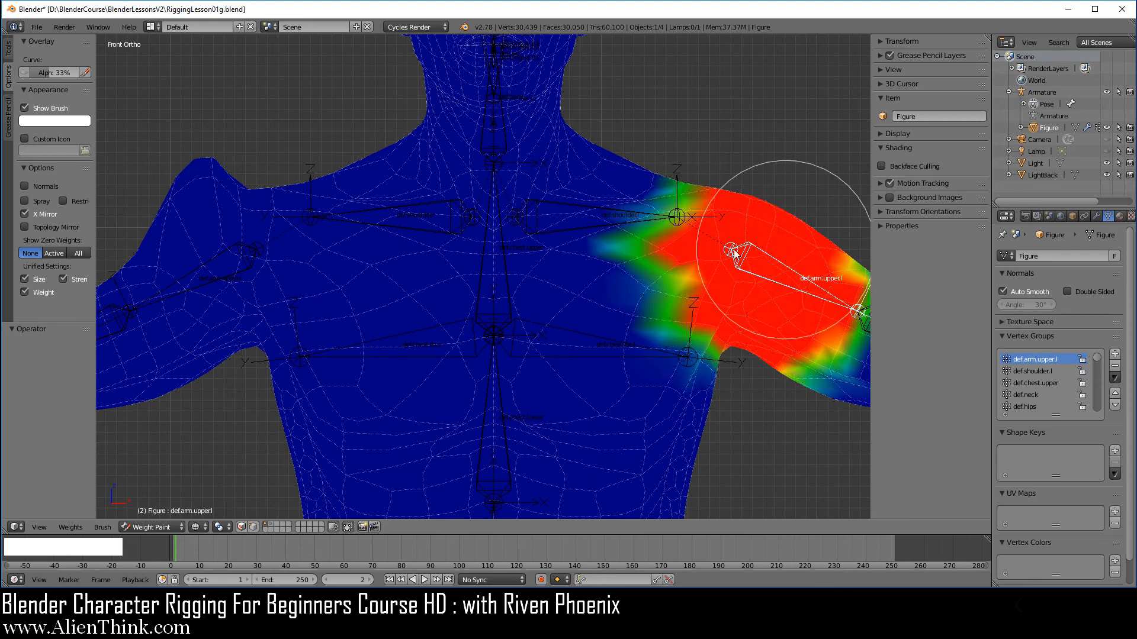
right_click(213, 280)
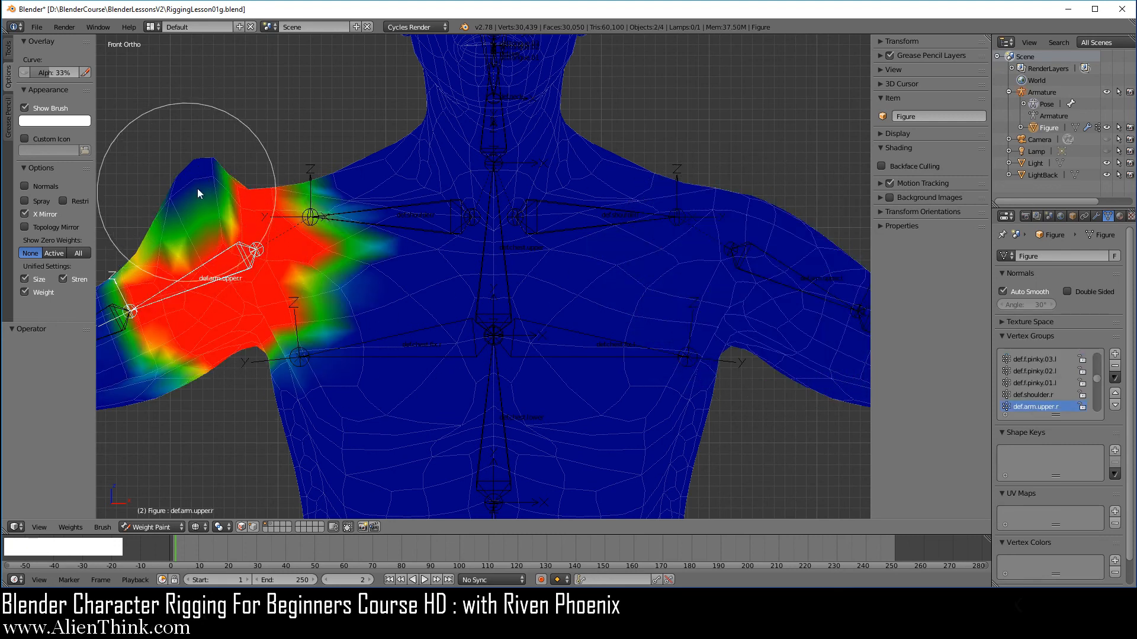
key(ctrl)
key(ctrl+z)
key(ctrl+z)
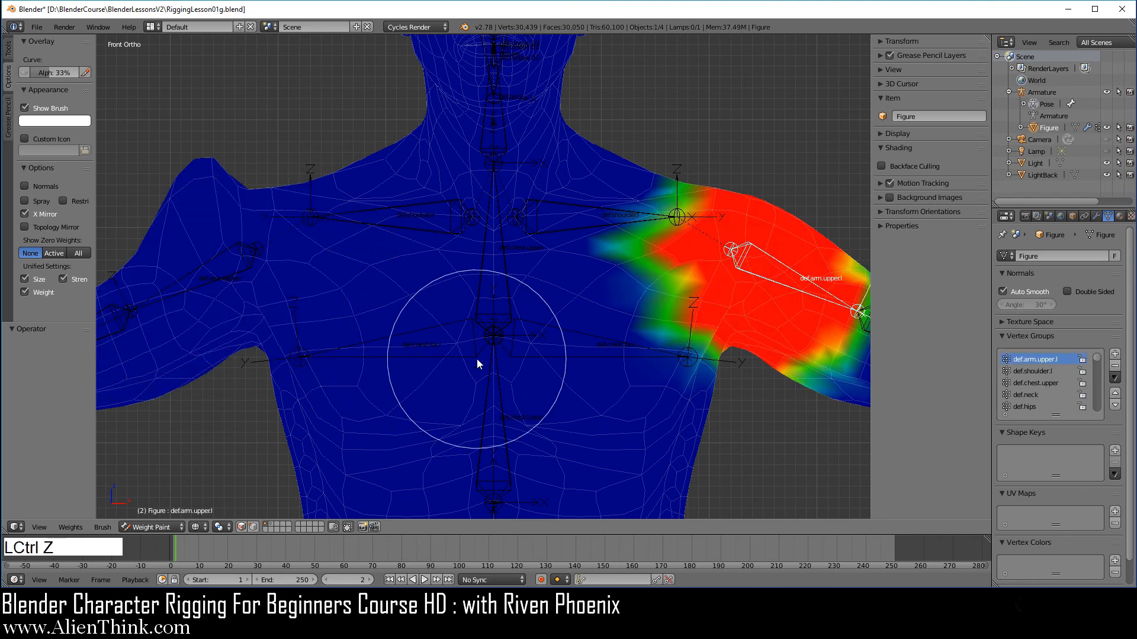
Enable Topology Mirror, paint weight over the whole upper arm for def.arm.upper.l, and select def.arm.upper.r to inspect its mirrored weights.
click(43, 226)
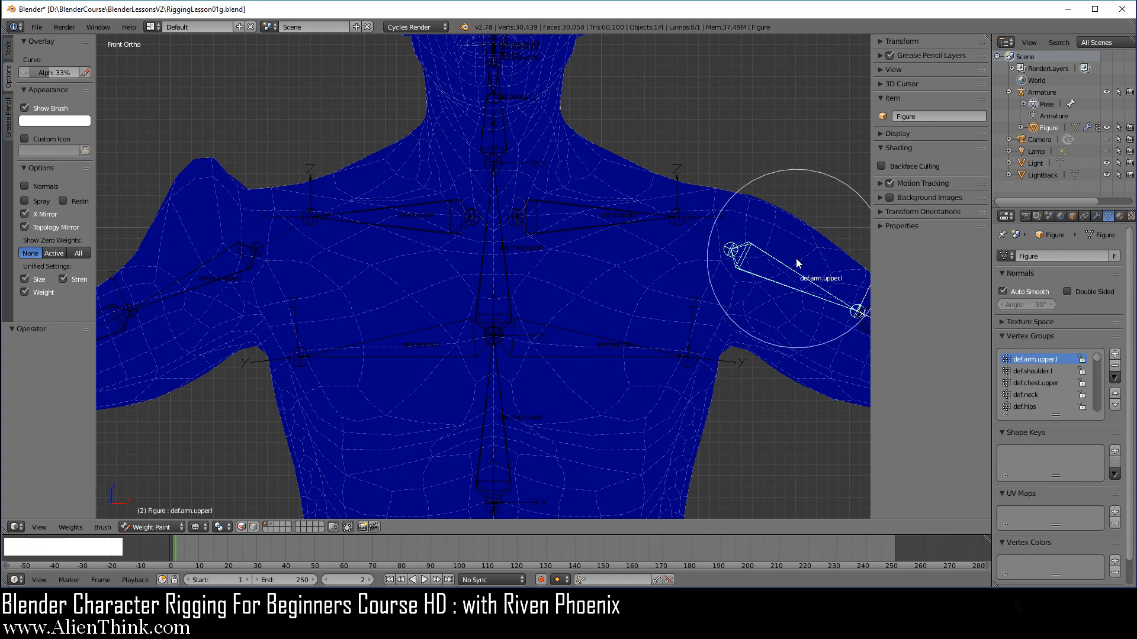
mouse_move(797, 259)
mouse_down()
mouse_move(765, 237)
mouse_move(752, 252)
mouse_move(761, 228)
mouse_move(791, 328)
mouse_move(739, 328)
mouse_move(716, 381)
mouse_up()
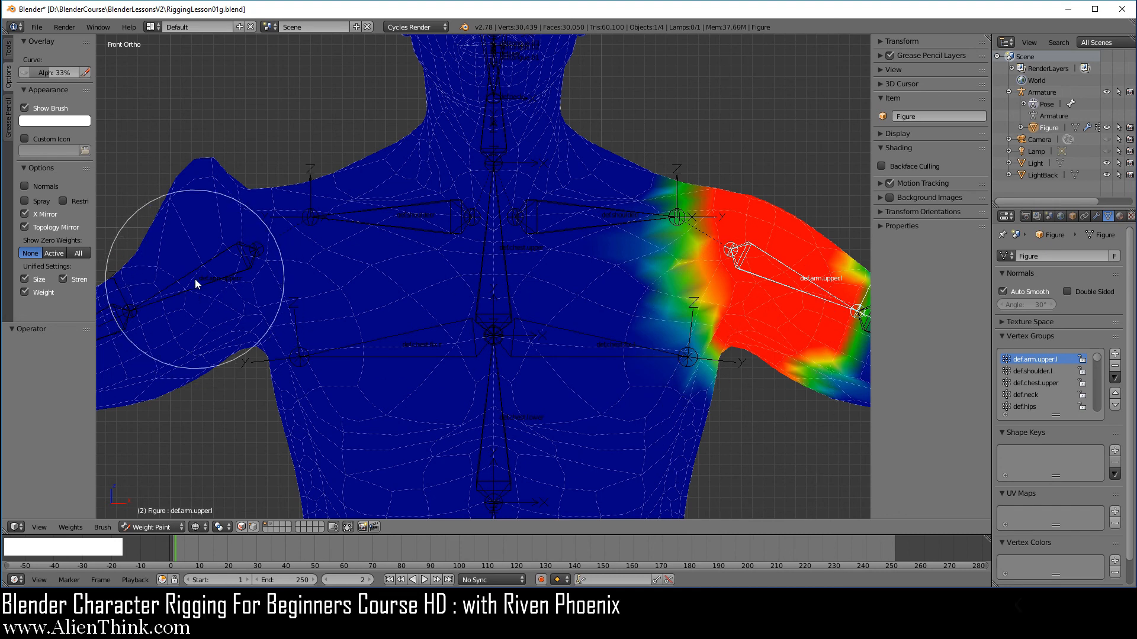
right_click(212, 279)
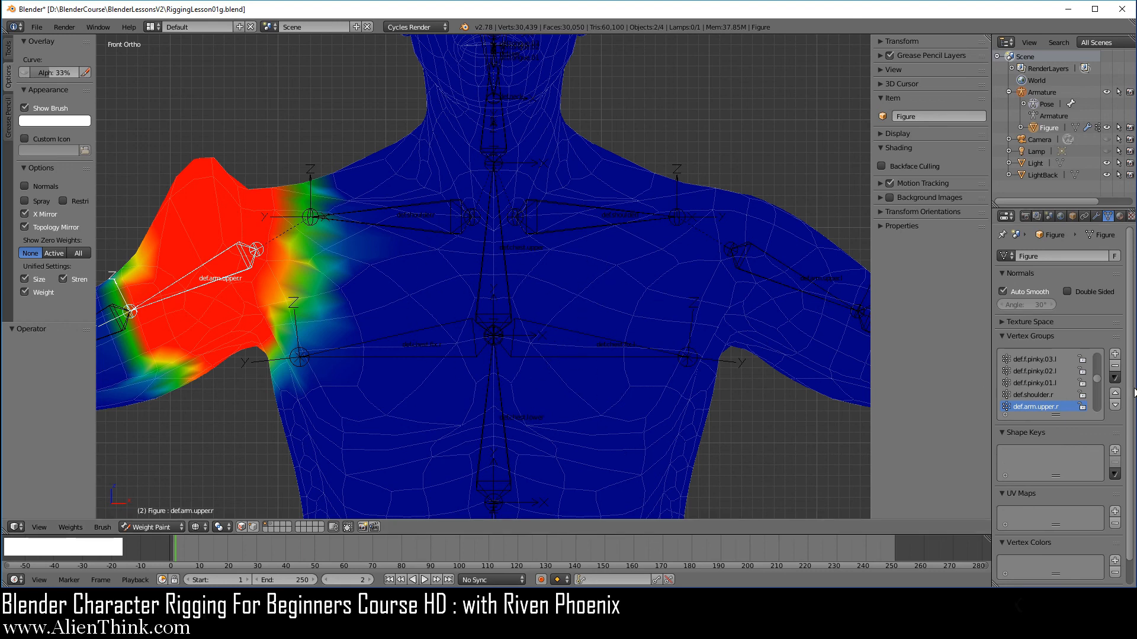
Look at the vertex group mirroring commands, including Mirror Vertex Group (Topology), and show the brush and weight tools.
click(1114, 378)
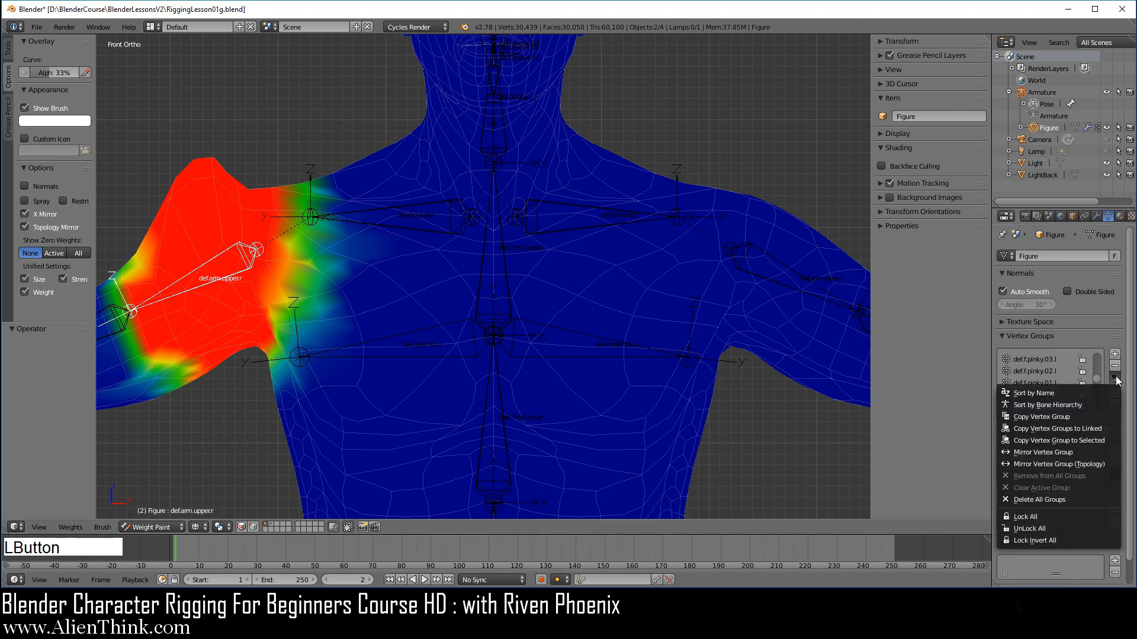
click(1101, 465)
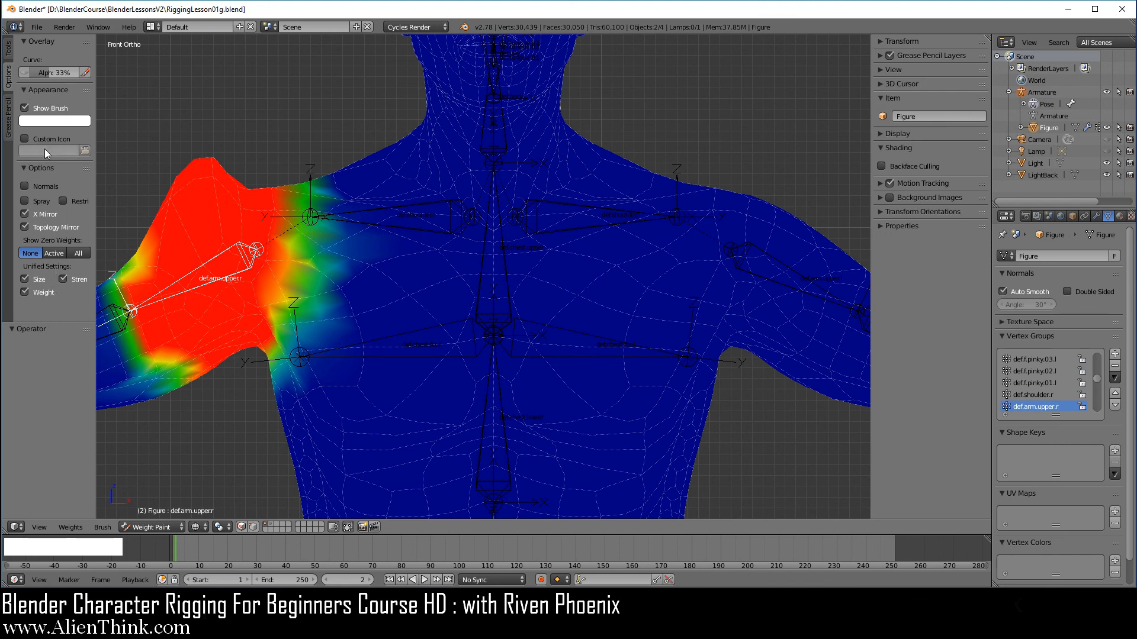
click(8, 48)
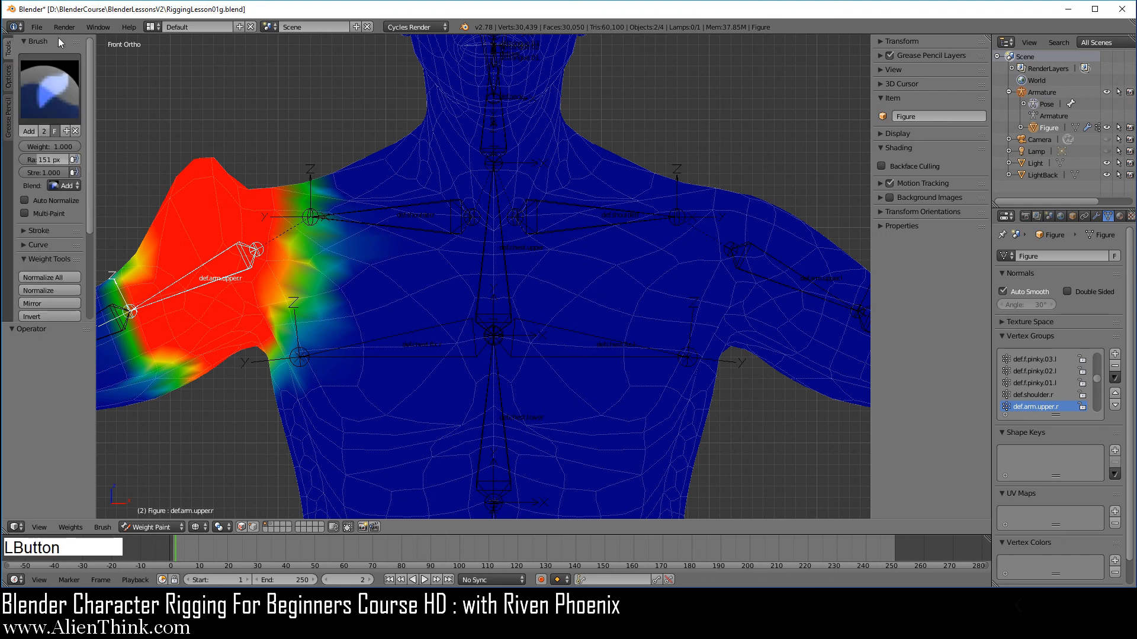
Bring up the file commands for the current scene.
click(64, 28)
click(36, 27)
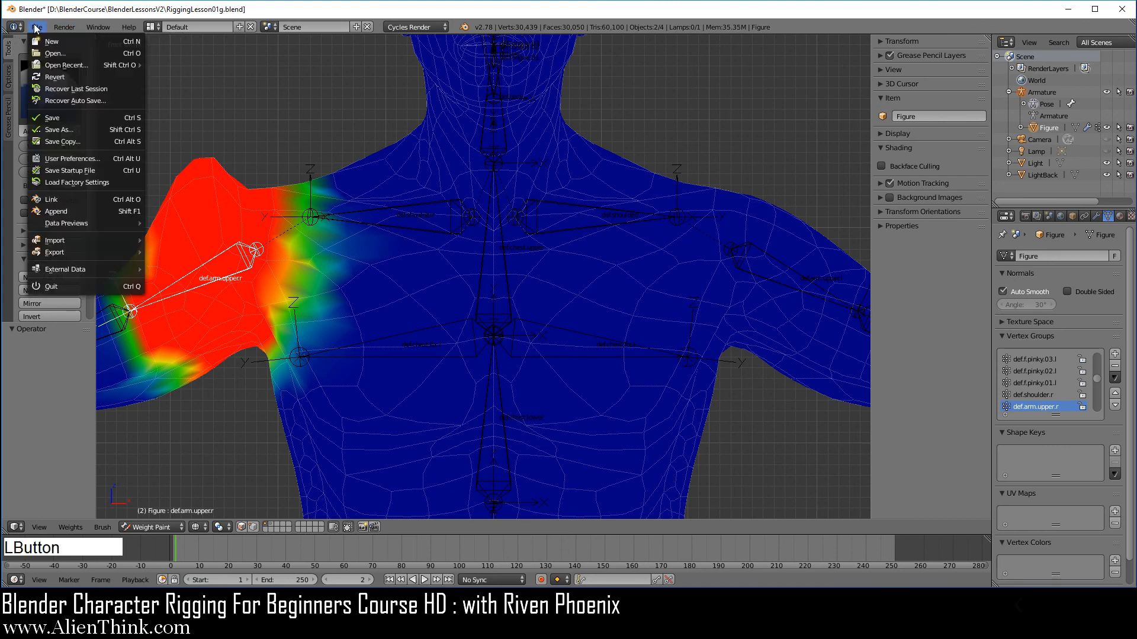